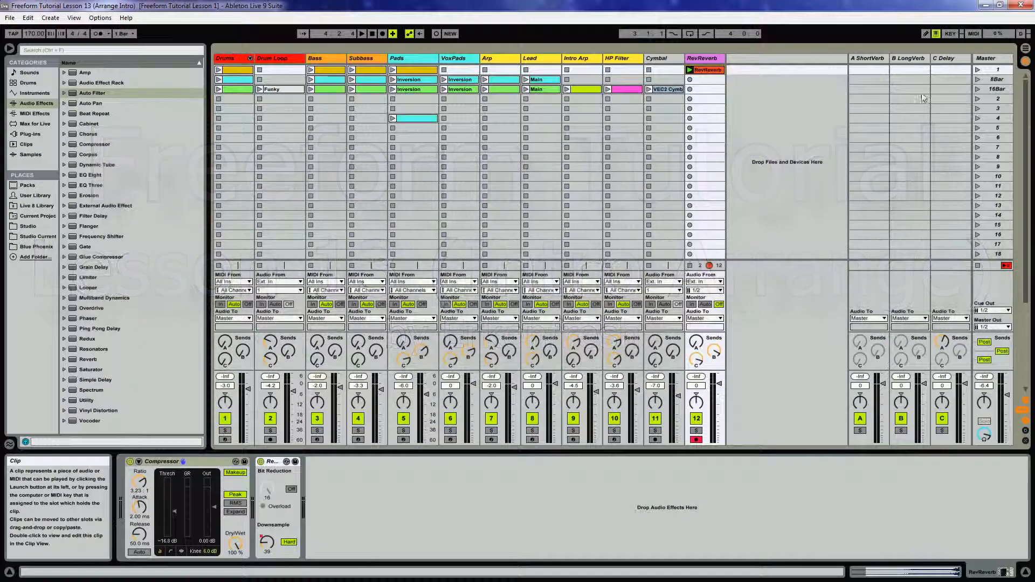
- Delete the Reverb device from the Master track
click(990, 58)
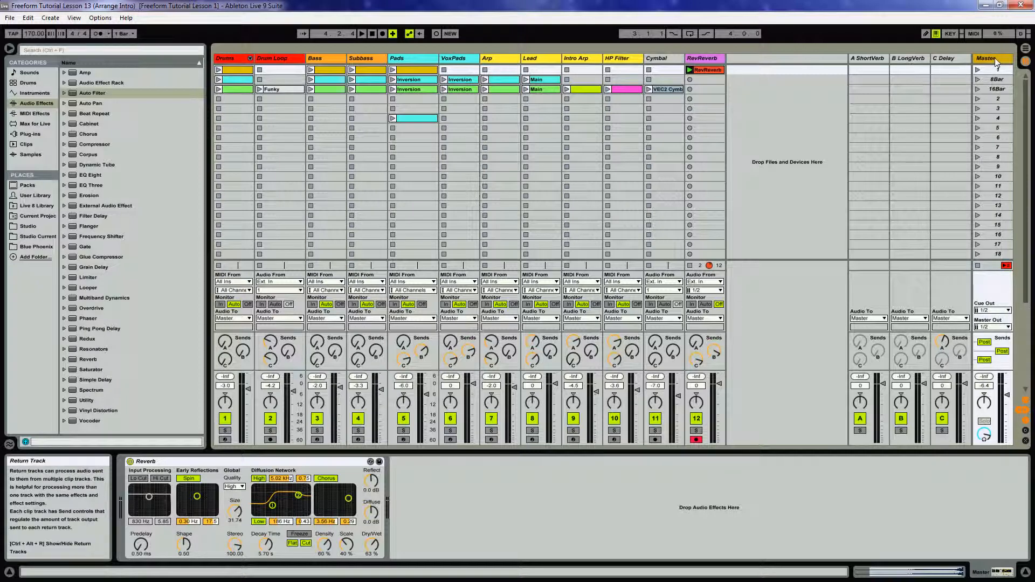
click(303, 461)
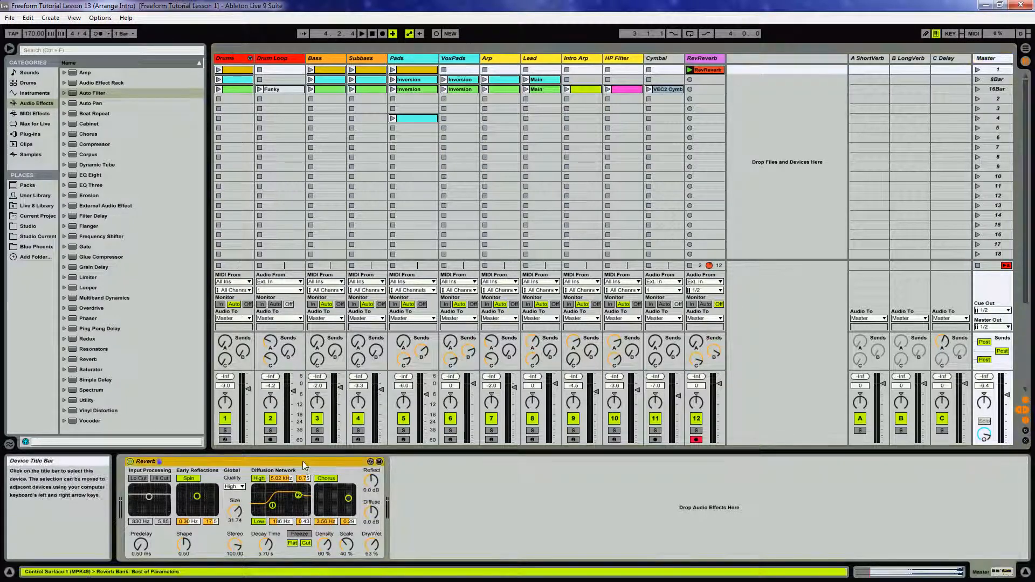
key(Delete)
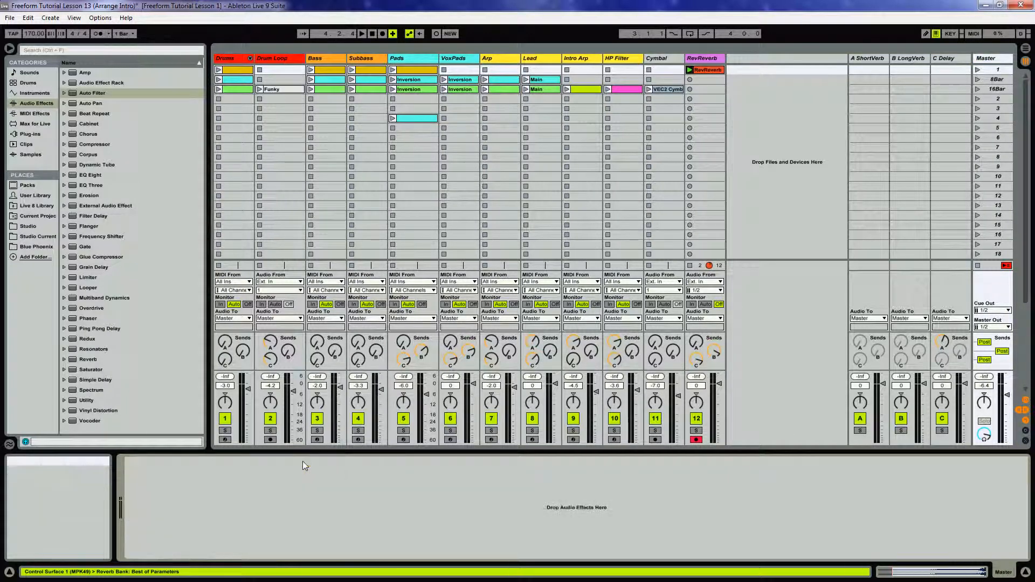
- Solo the Bass track, launch its first clip and add an Audio Effect Rack holding a high-pass Auto Filter at the chain's end
click(317, 59)
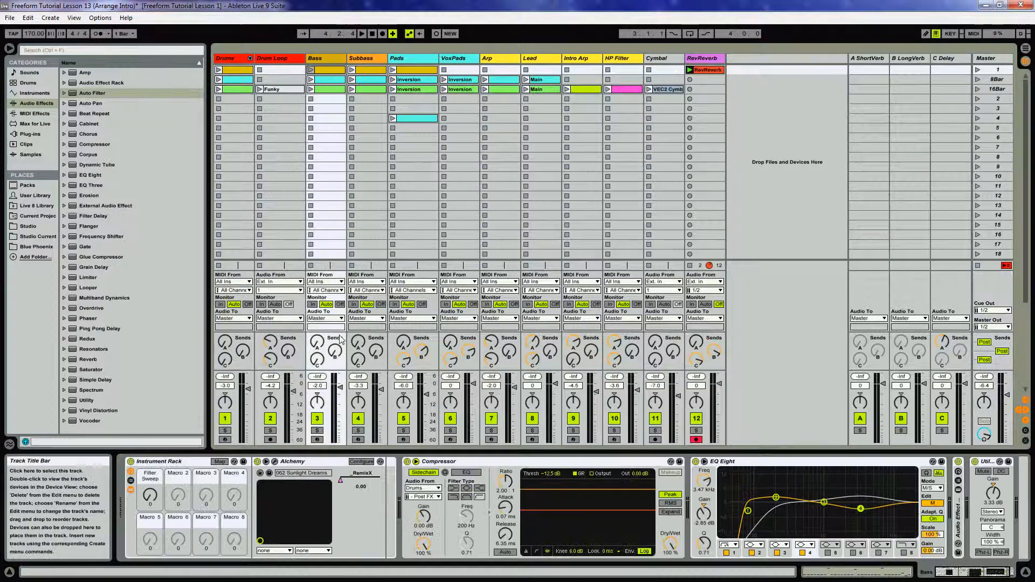
click(317, 431)
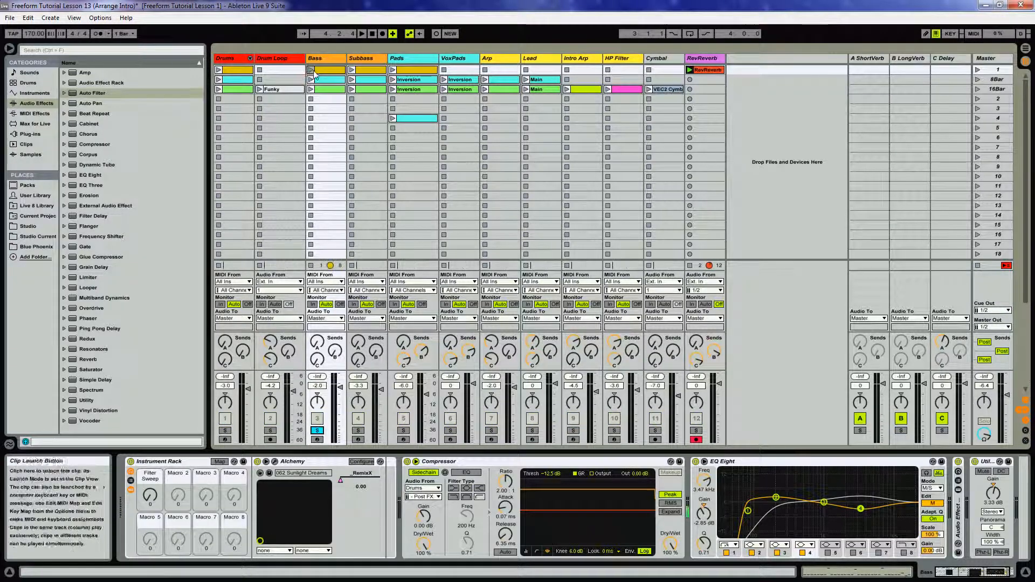
click(311, 70)
key(ctrl+v)
drag(901, 506, 902, 544)
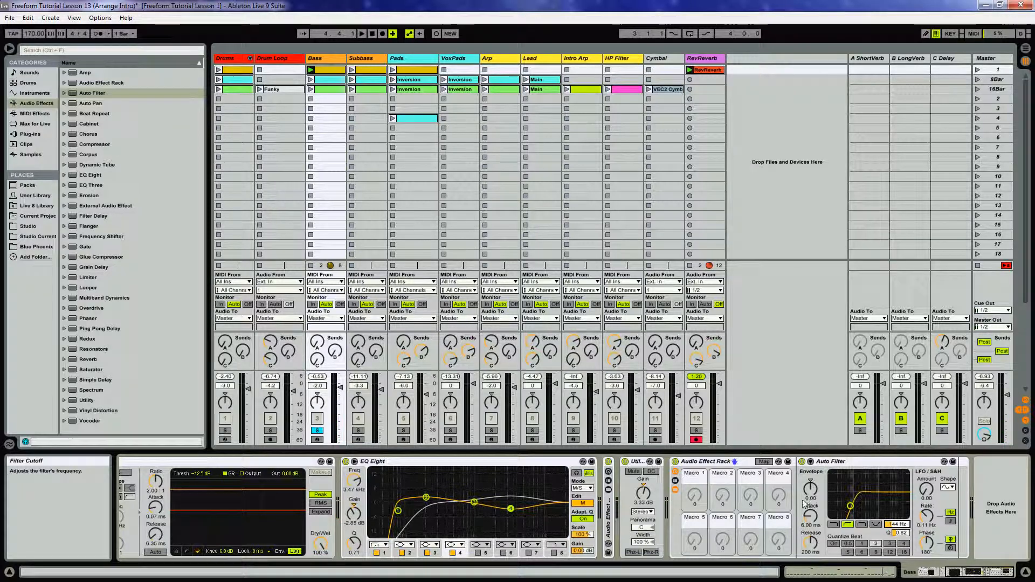
- Map the Auto Filter's Frequency, Resonance and Device On parameters to Macro 1 of the Bass track's Audio Effect Rack
click(764, 462)
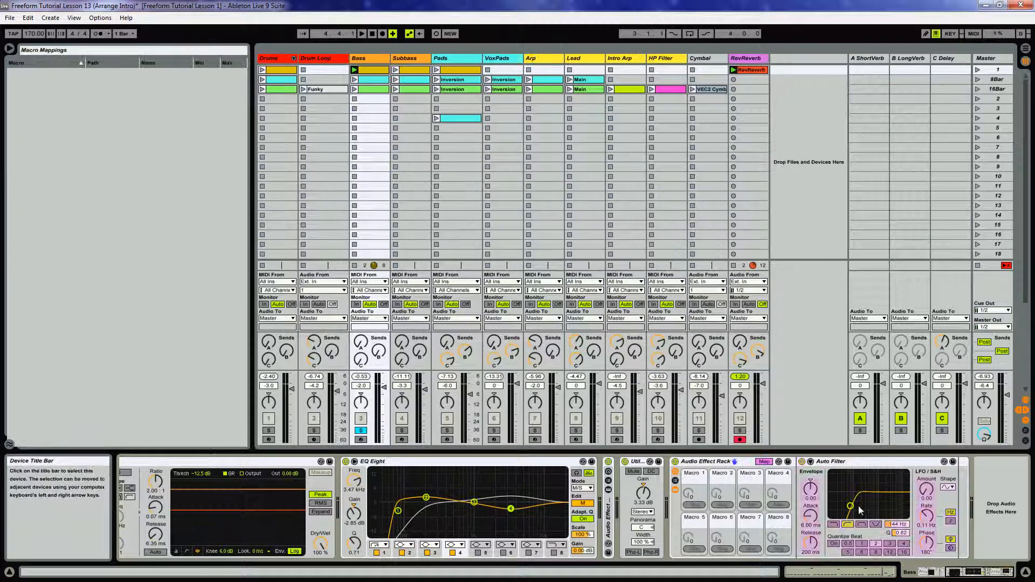
click(695, 504)
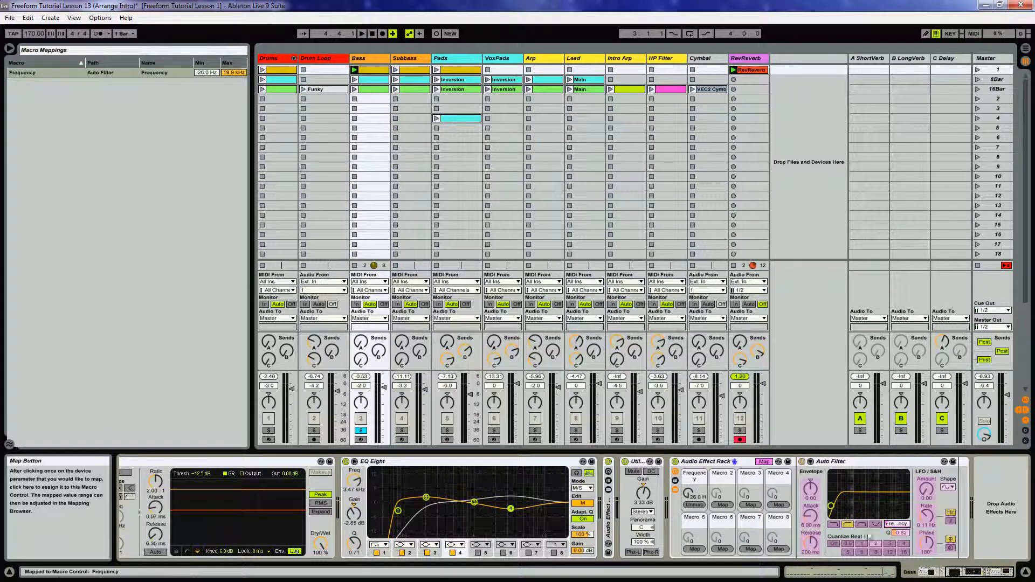
click(700, 505)
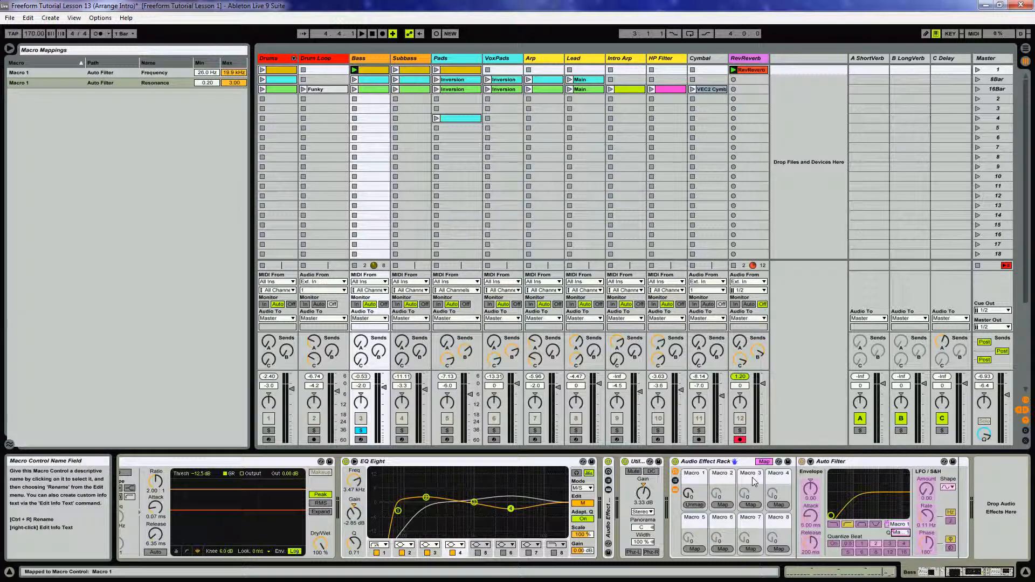
click(688, 493)
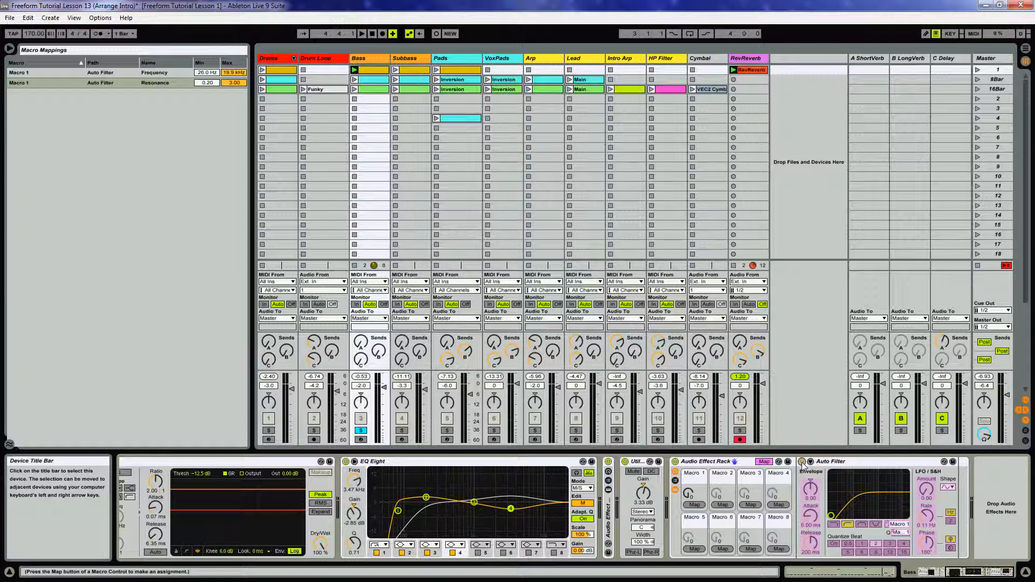
click(700, 506)
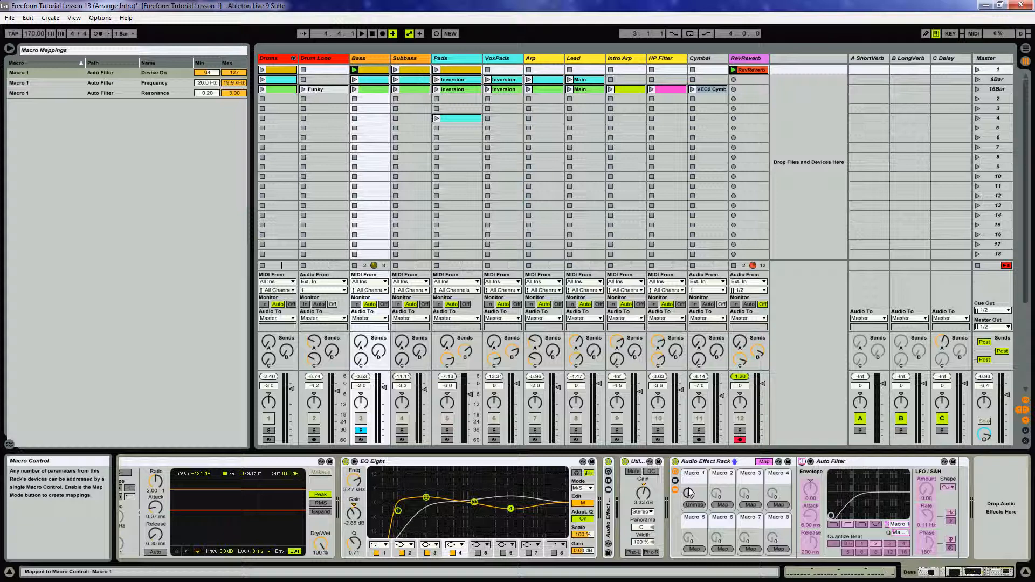
- Set the minimum of the Device On mapping to 1 and leave macro mapping mode
click(209, 74)
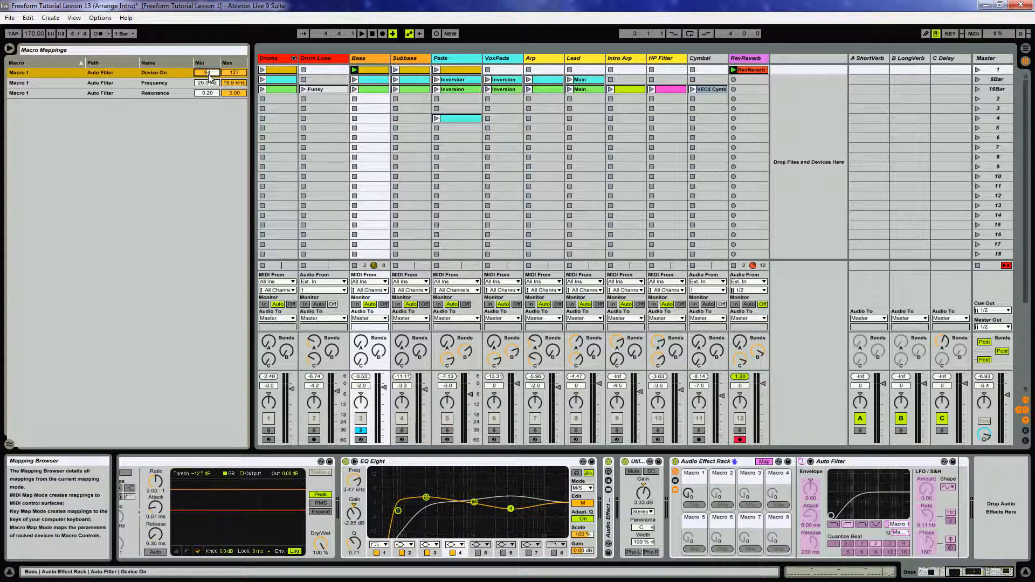
click(212, 150)
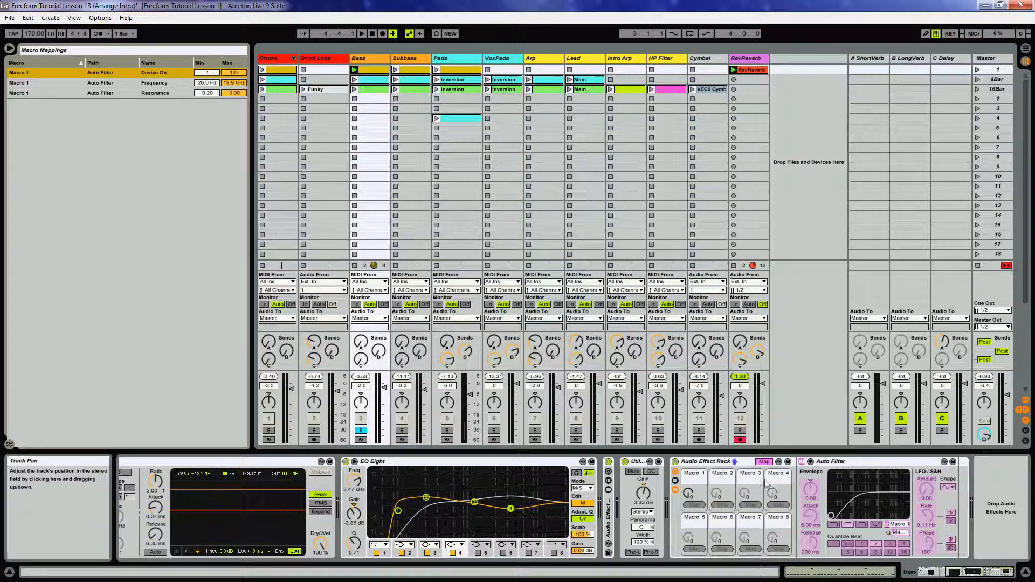
click(764, 462)
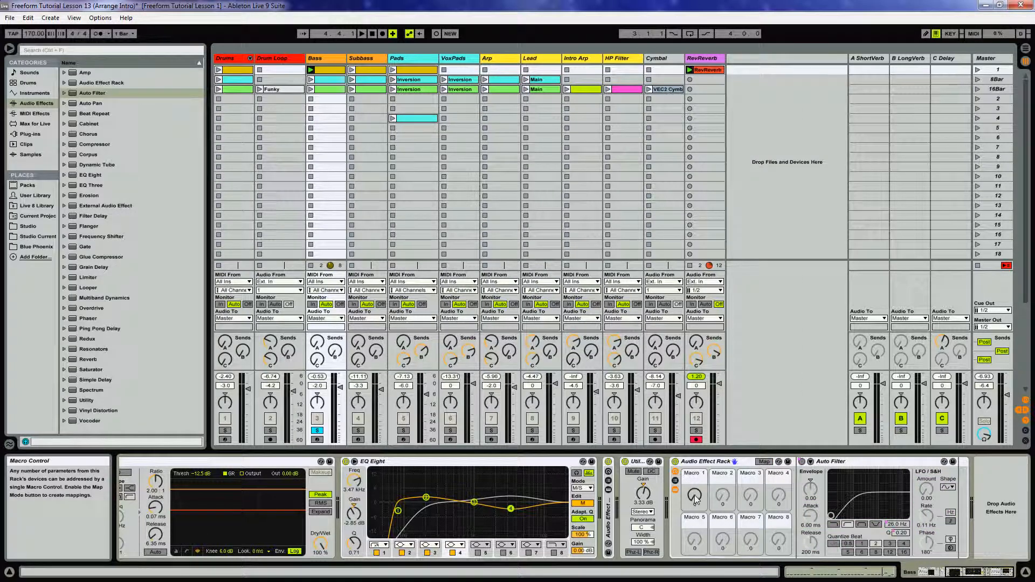
- Audition Macro 1 during playback and set the minimum of its Resonance mapping to 0.79
key(space)
mouse_move(696, 499)
mouse_down()
mouse_move(696, 476)
mouse_move(696, 498)
mouse_up()
click(764, 462)
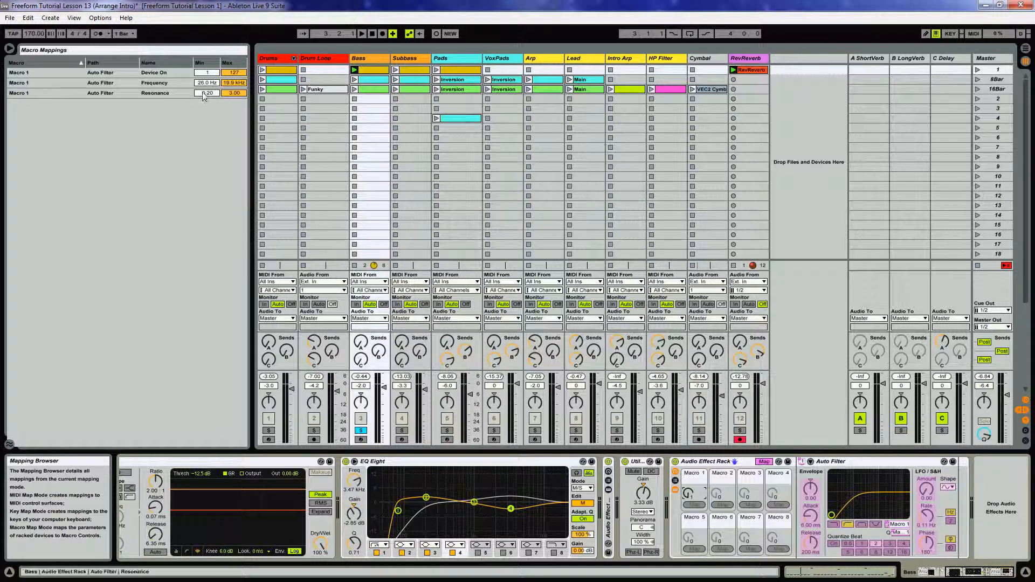
drag(204, 92, 204, 73)
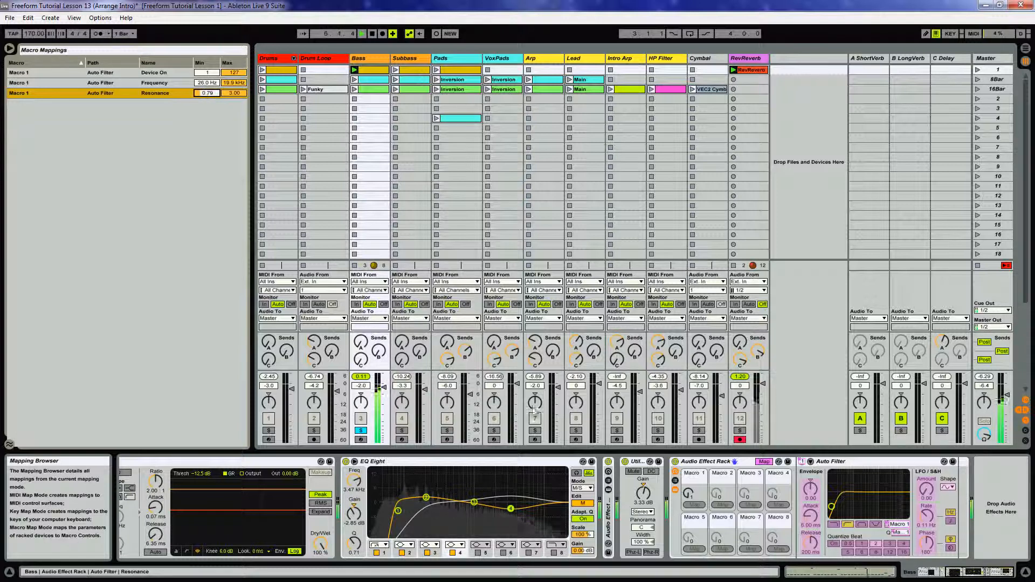
- With Macro 1 turned up to 127, set the mapping maximums to 4.66 kHz for Frequency and 2.15 for Resonance
drag(689, 495, 689, 491)
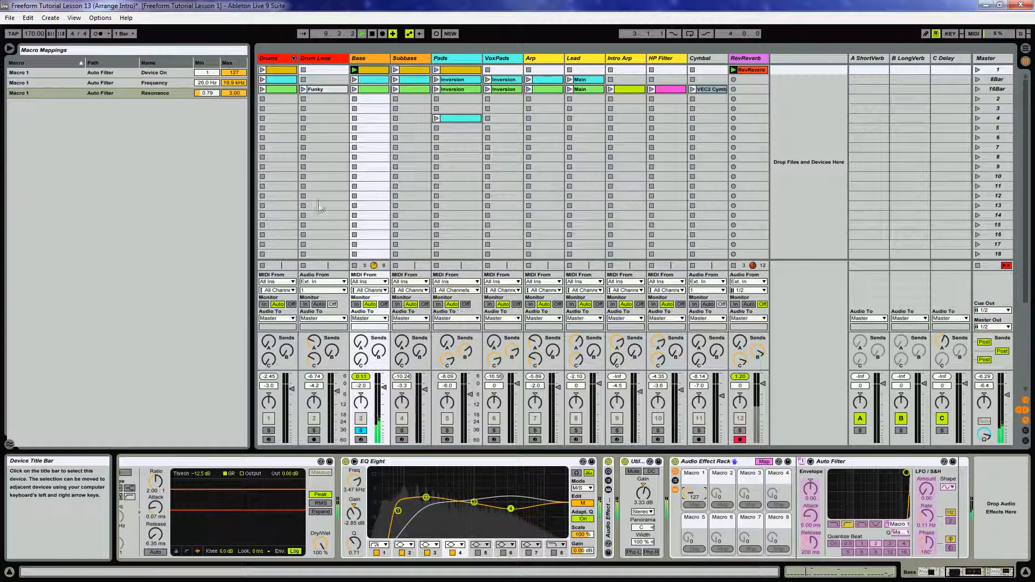
click(232, 83)
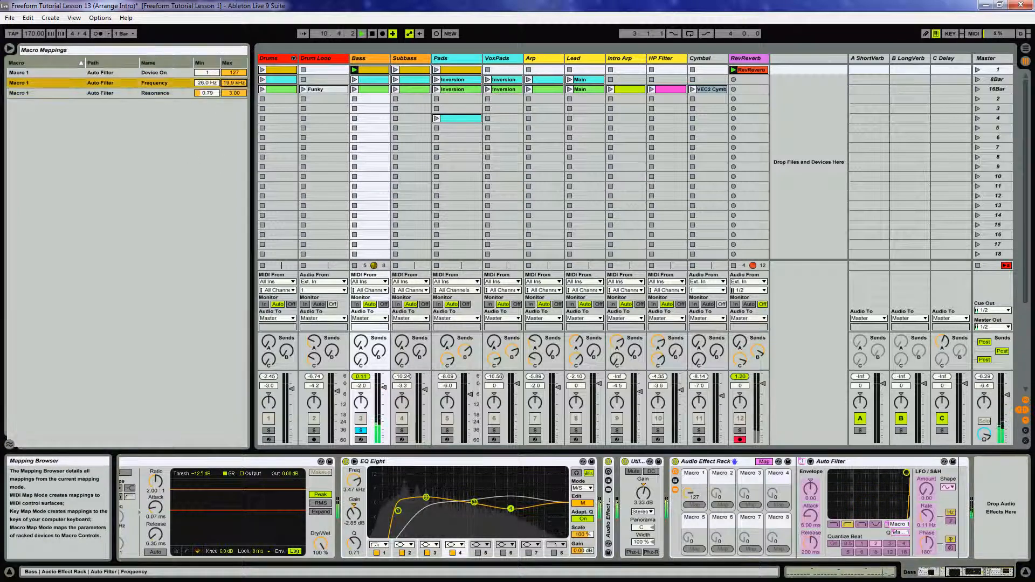
drag(232, 84, 237, 100)
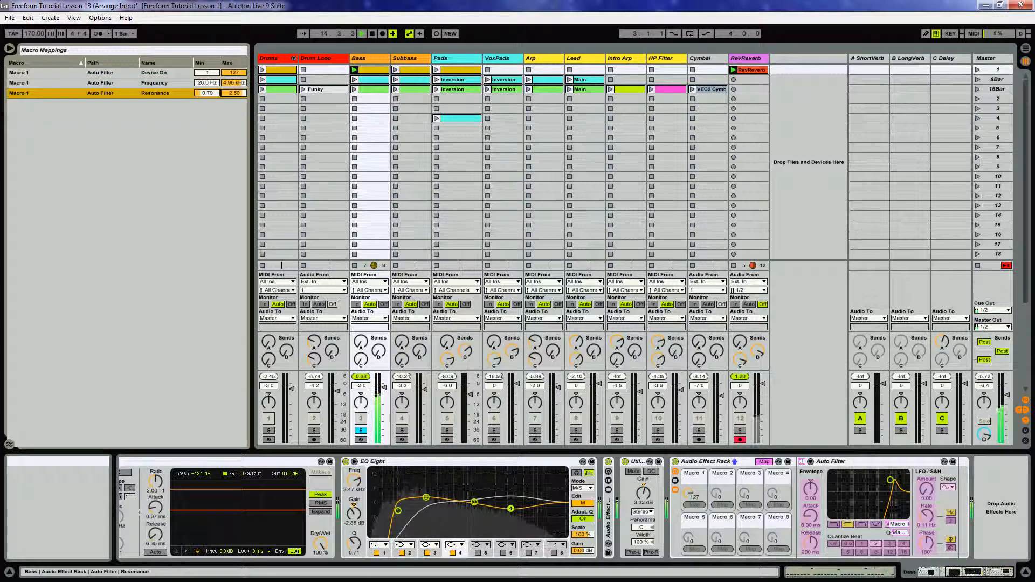
click(235, 84)
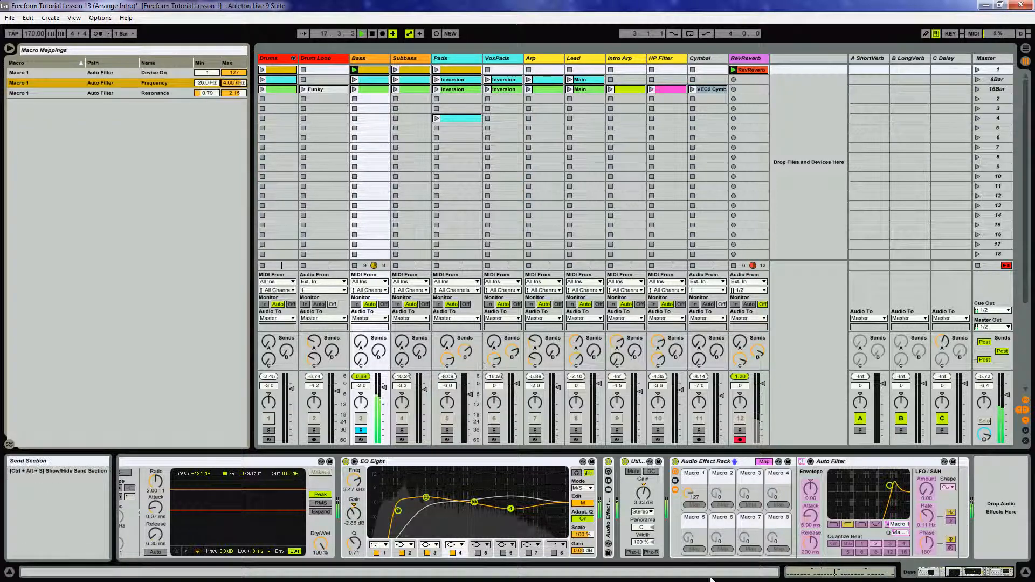
- Turn Macro 1 back down to 0, rename it Sweep and leave macro mapping mode
drag(690, 495, 690, 539)
click(694, 474)
key(Return)
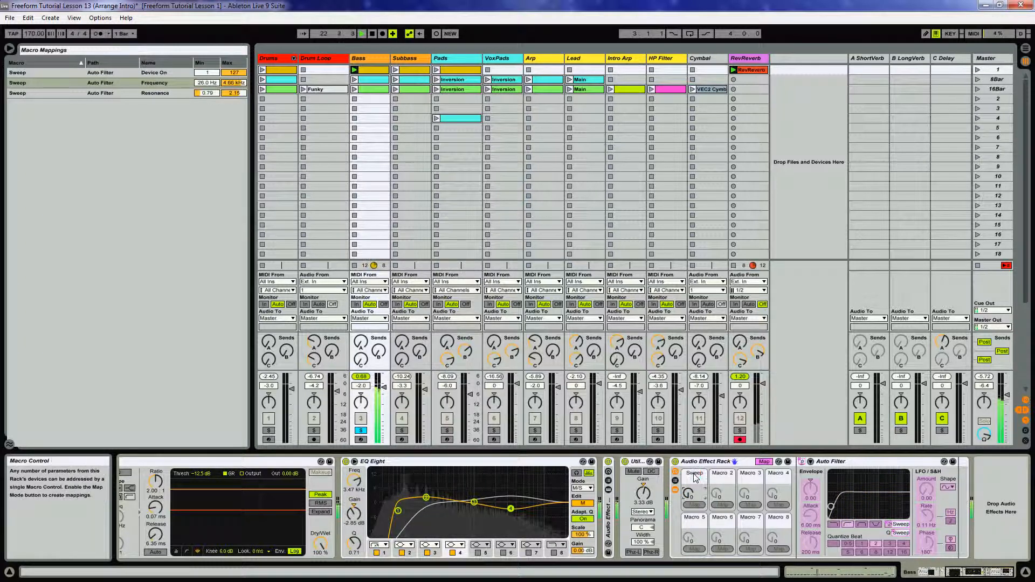
click(763, 462)
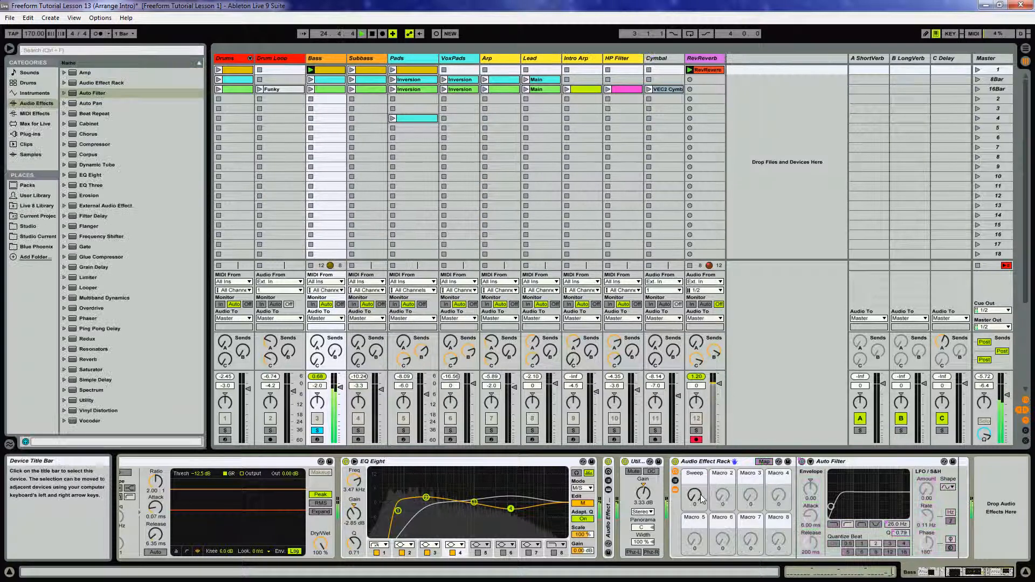
- Test the Sweep macro, stop playback and unsolo the Bass track
mouse_move(695, 495)
mouse_down()
mouse_move(695, 434)
mouse_move(695, 497)
mouse_up()
key(space)
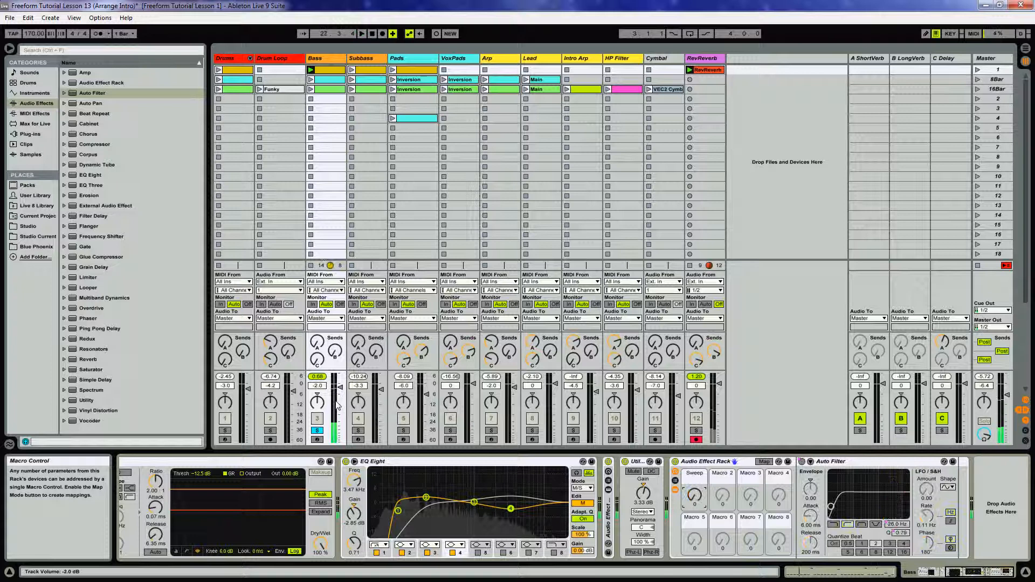
click(317, 430)
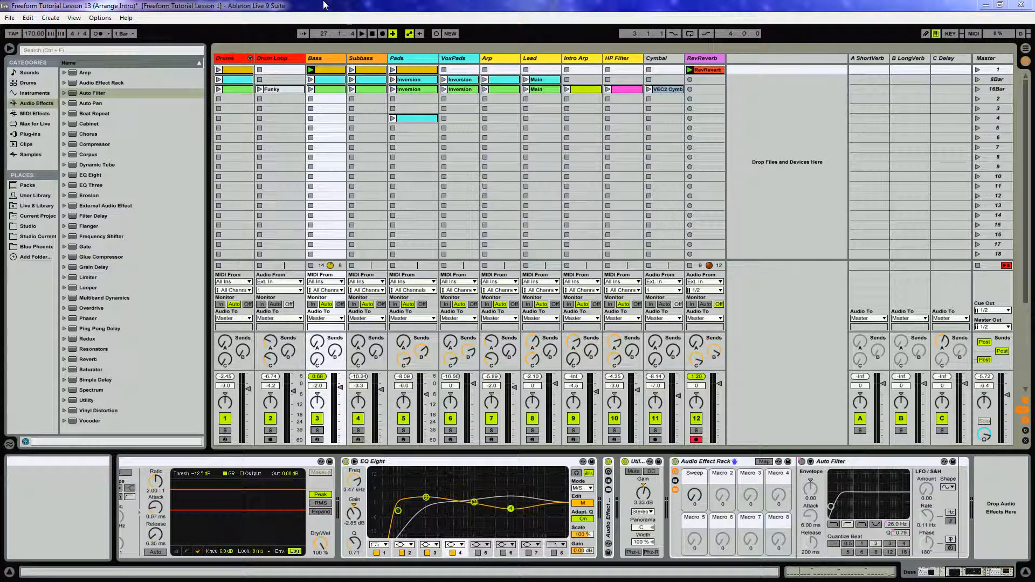
- Delete the short clips at the start of the arrangement on all tracks from Drums to Cymbal
key(Tab)
click(234, 102)
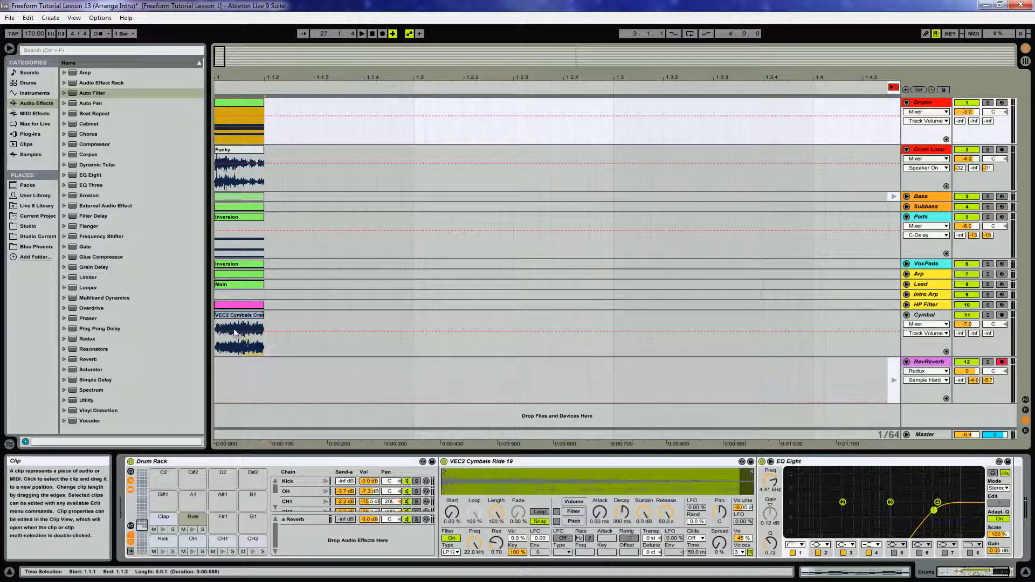
shift+click(233, 318)
key(Delete)
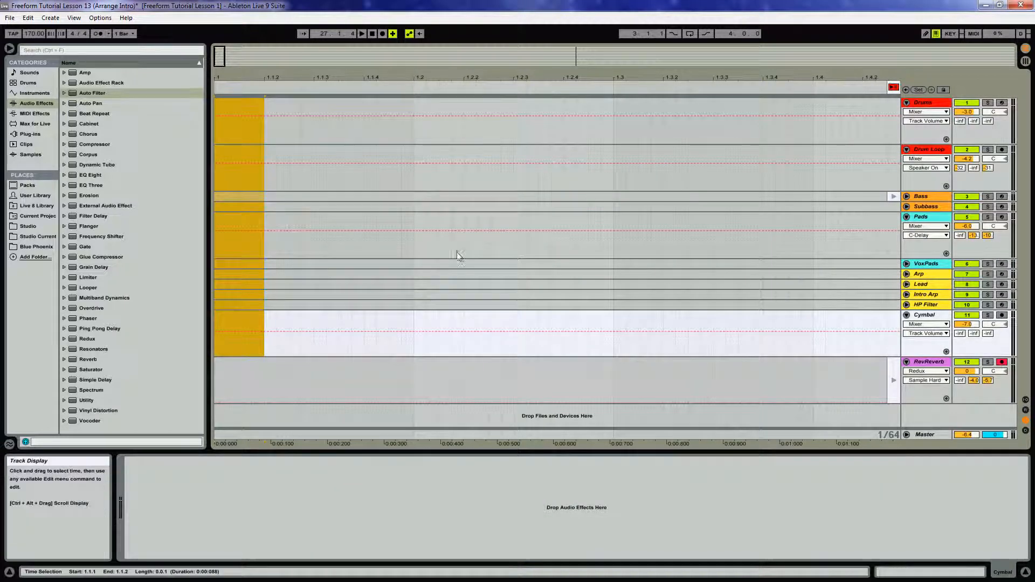
- Switch playback back to the arrangement and place the RevReverb clip on the Cymbal track at bar 14
click(893, 87)
drag(683, 80, 683, 32)
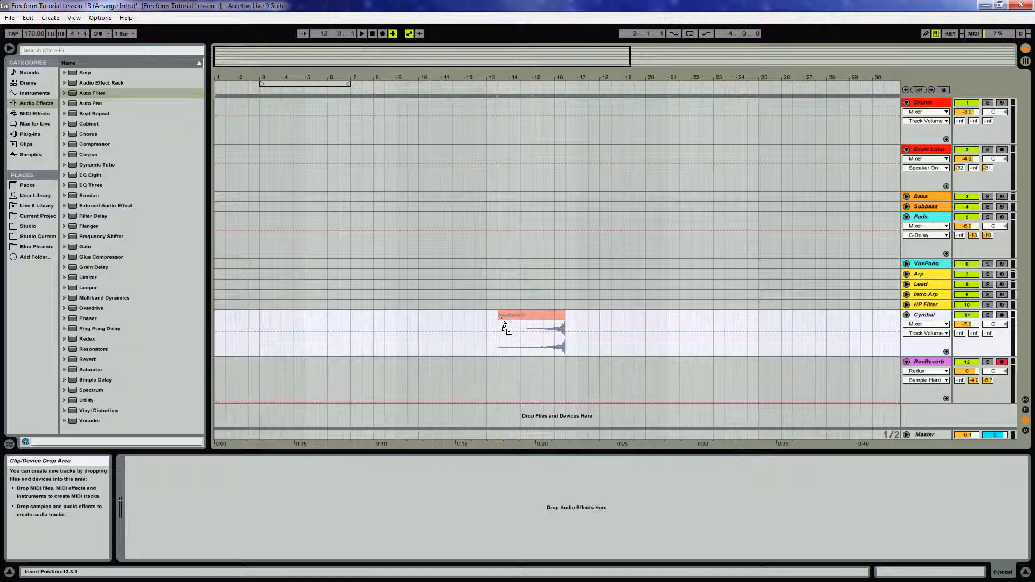
drag(502, 319, 513, 320)
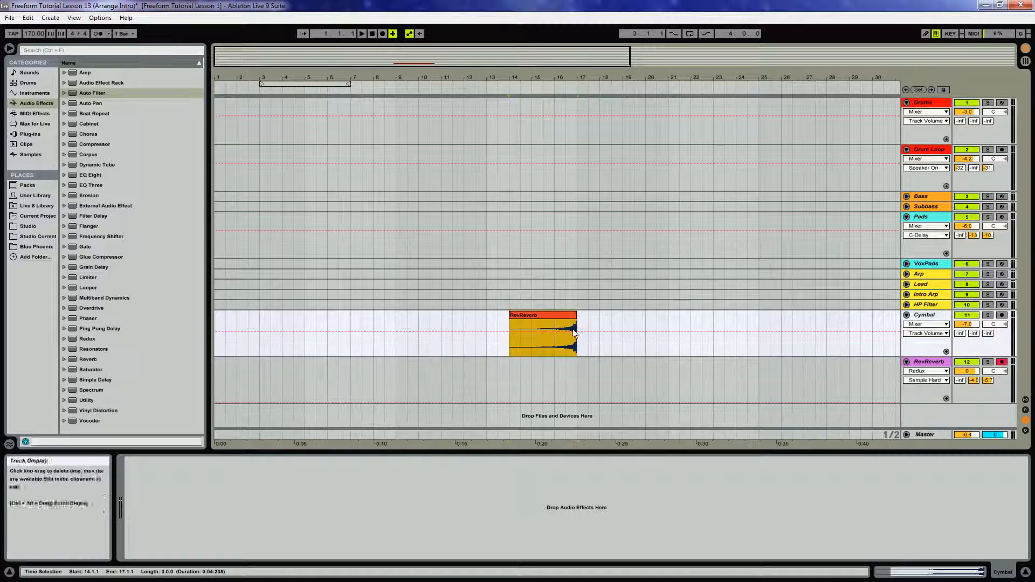
- Move the RevReverb clip onto the RevReverb track, audition it and set the Cymbal track's volume to 0 dB
key(space)
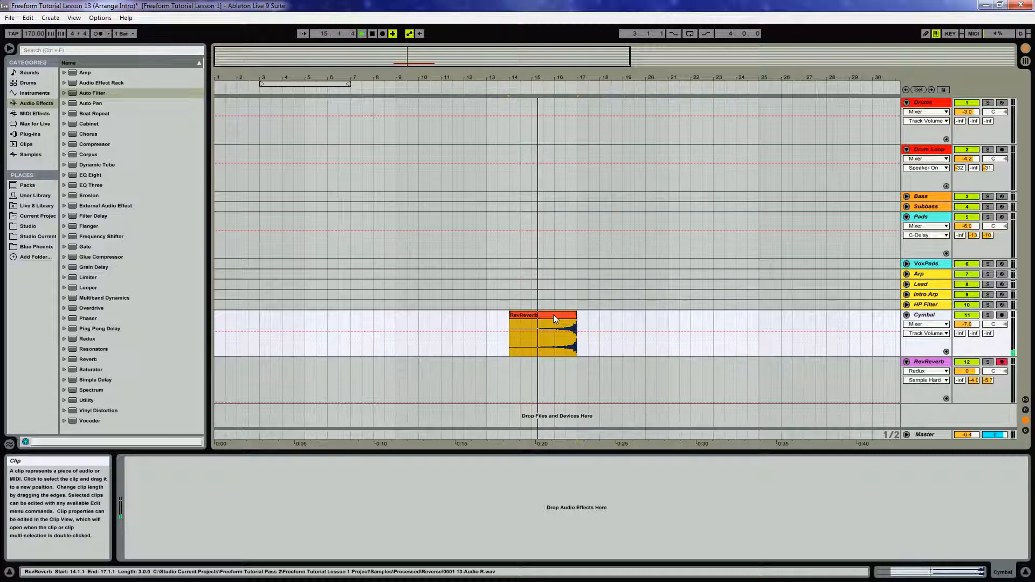
key(space)
drag(554, 318, 555, 365)
key(space)
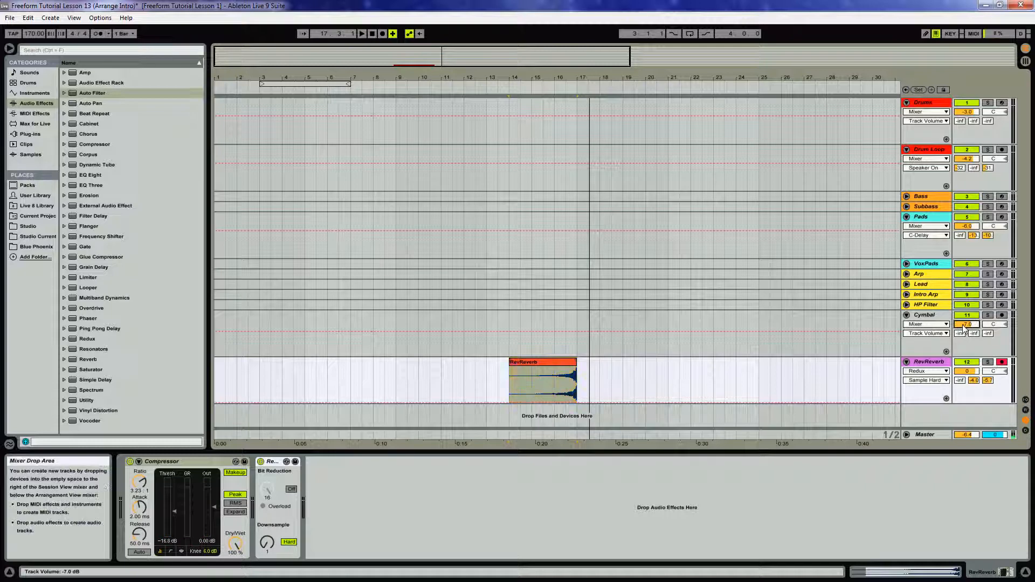
key(ctrl+z)
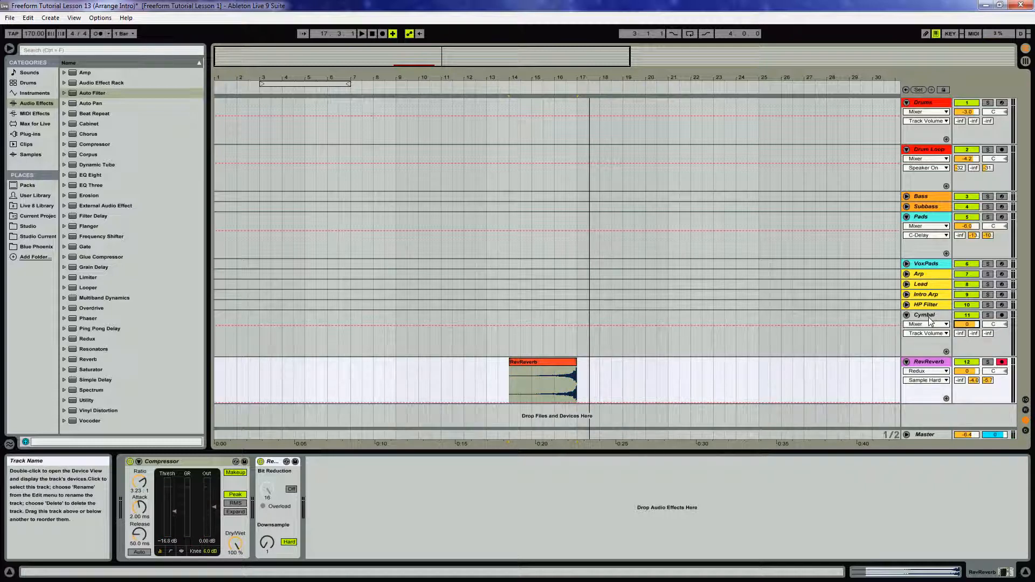
- Copy the VEC2 cymbal clip from the Session View to the Cymbal track at bar 17 and audition it
click(28, 226)
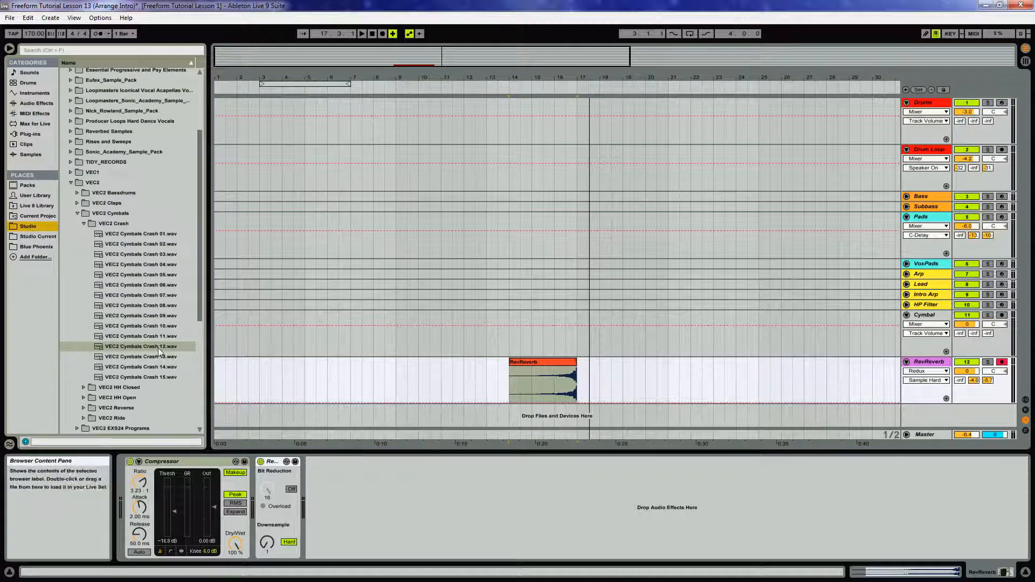
key(Tab)
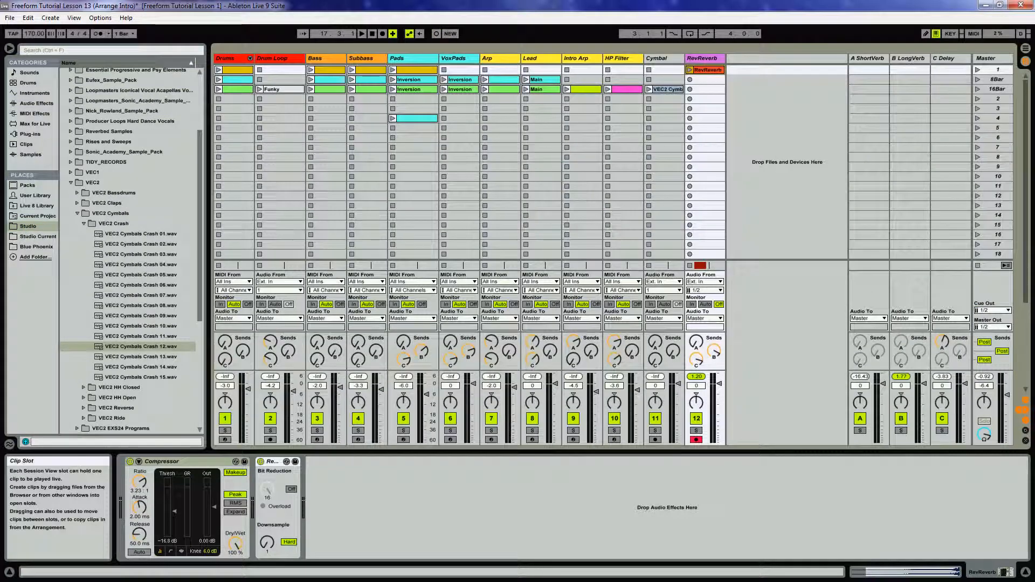
key(Tab)
drag(669, 90, 580, 336)
key(space)
key(space)
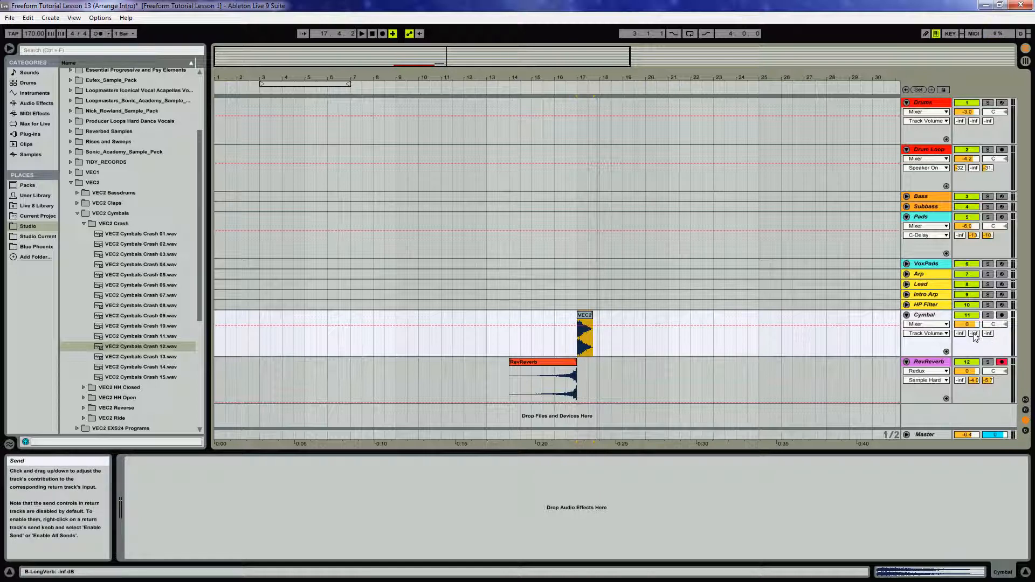
- Raise the Cymbal track's B-LongVerb send to about -7.2 dB, turn up its C-Delay send and play the result
drag(974, 333, 990, 323)
key(space)
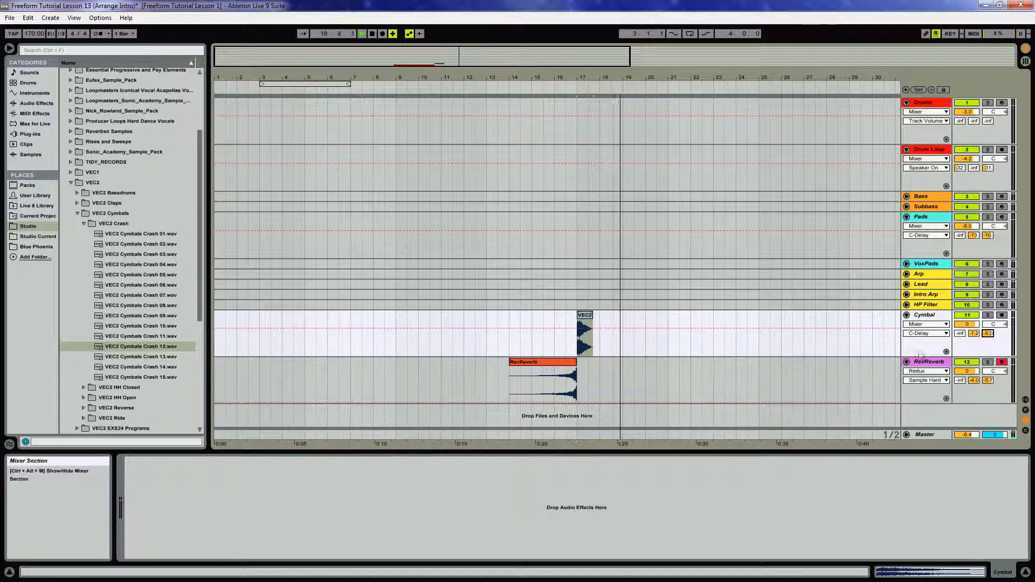
- Stop playback, copy the first Drums clip from the Session View to the Drums track at bar 17 and audition it from bar 15
key(space)
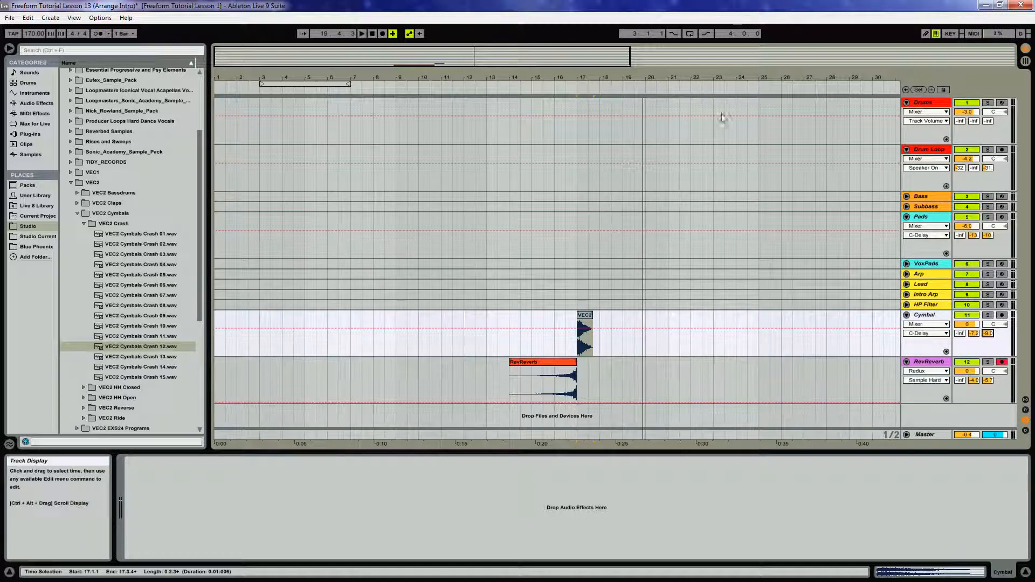
key(Tab)
key(Tab)
drag(228, 71, 582, 114)
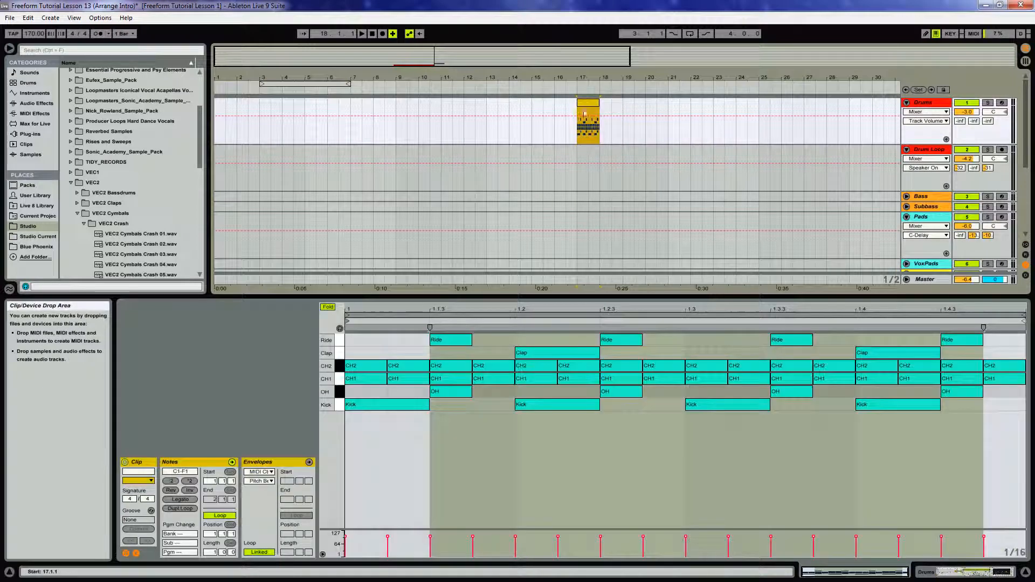
drag(273, 297, 273, 413)
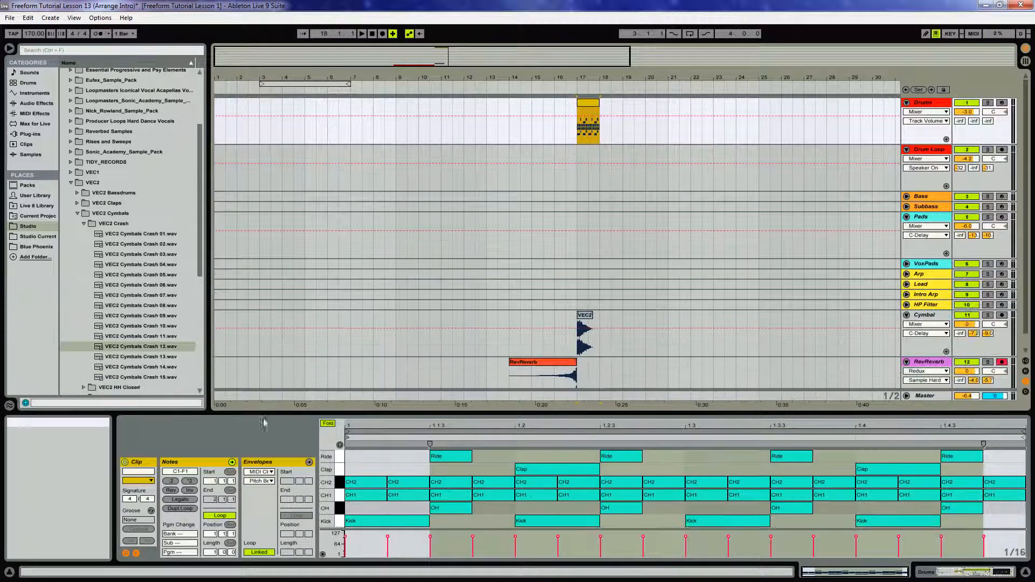
click(907, 217)
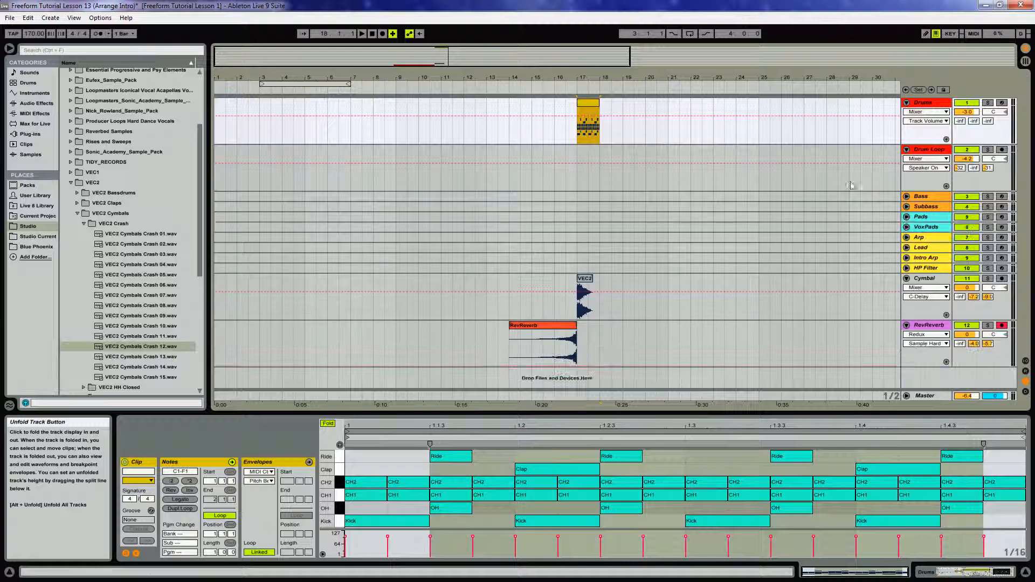
click(532, 348)
key(space)
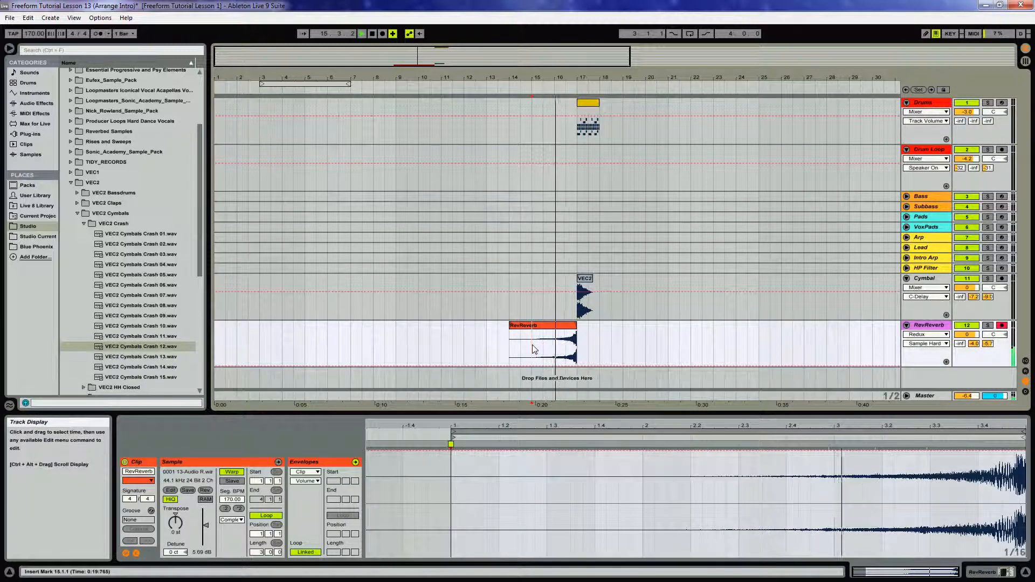
key(space)
- Extend the Drums clip to eight bars, ending at bar 25, and split it at bar 21
click(590, 127)
drag(599, 108, 677, 107)
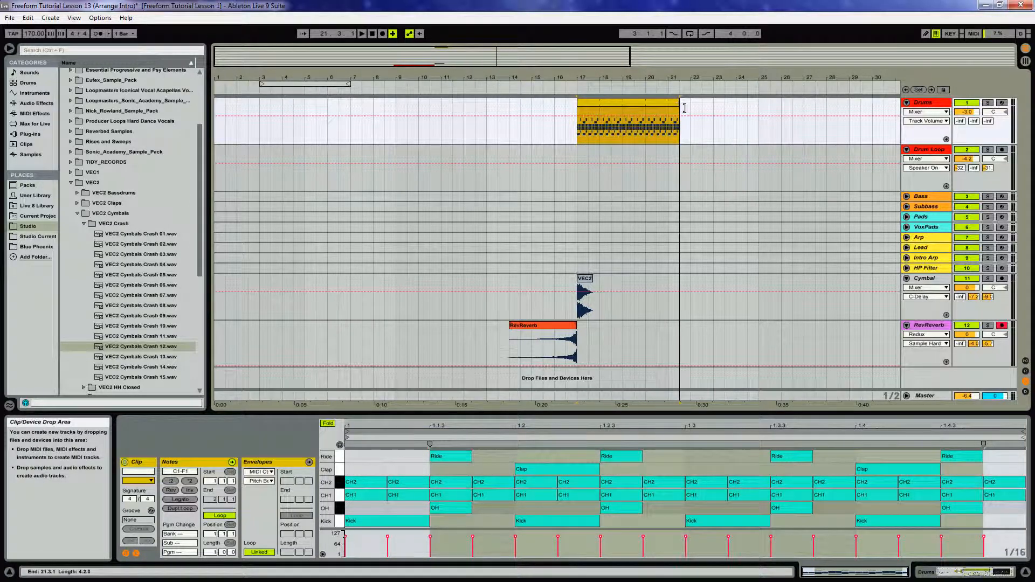
drag(687, 108, 757, 107)
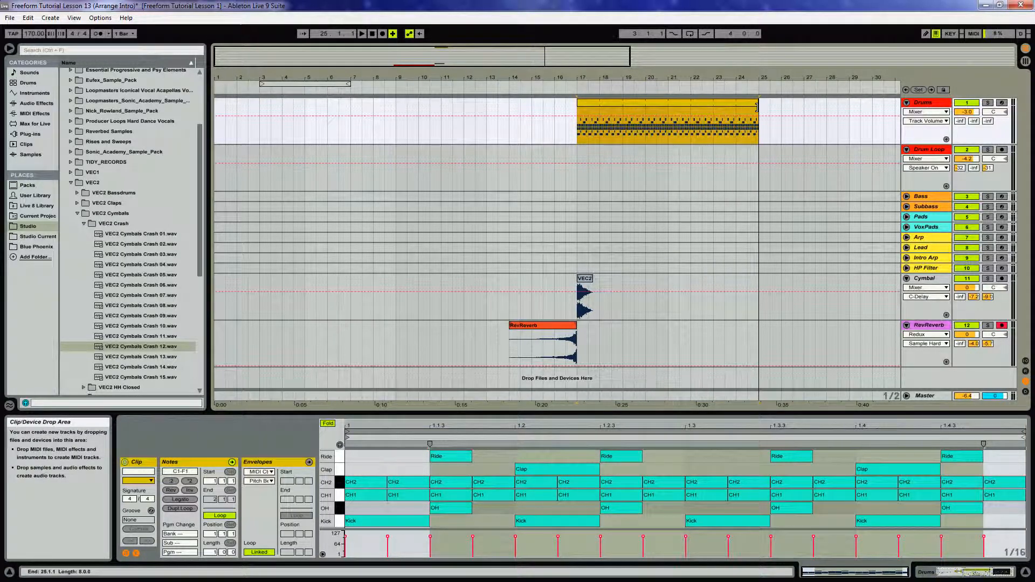
click(670, 112)
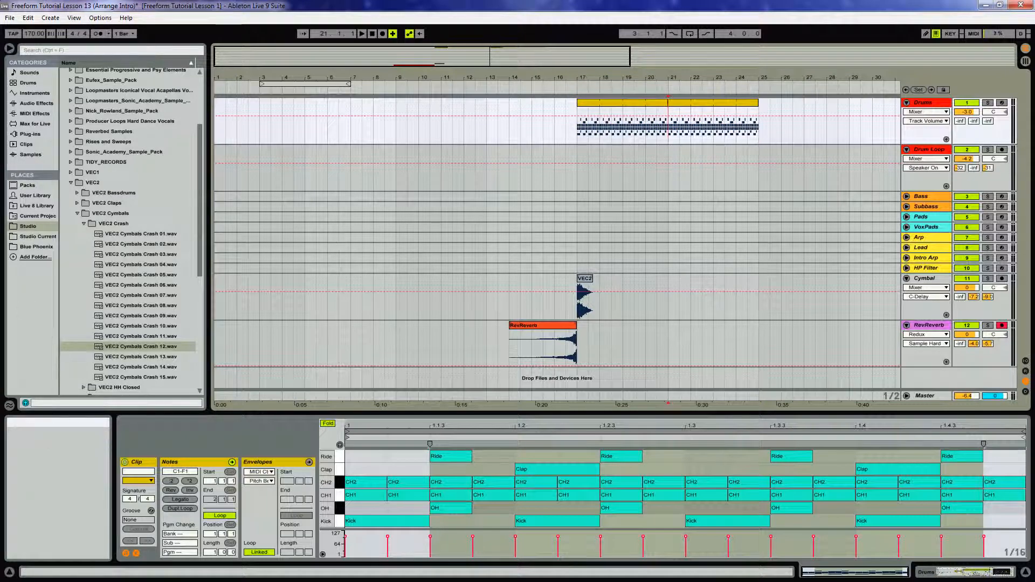
- Deactivate all CH1 and CH2 notes in the first Drums clip and play the result
click(600, 104)
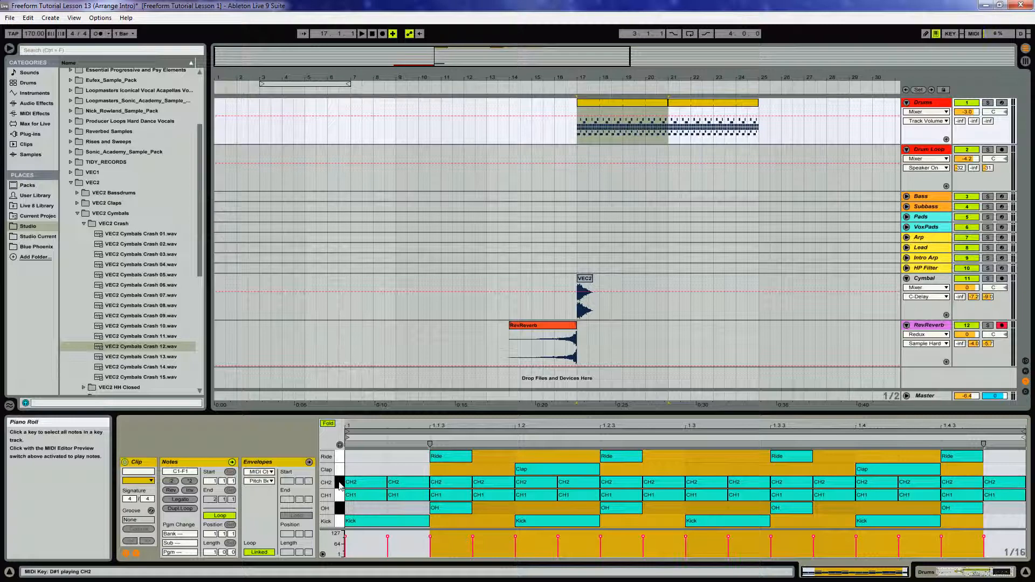
drag(339, 486, 338, 499)
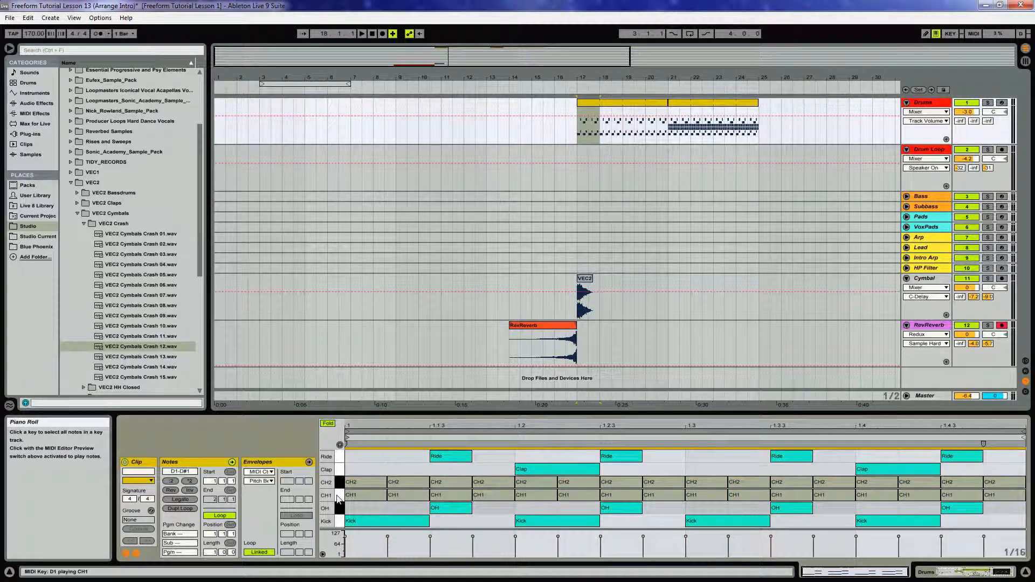
click(610, 103)
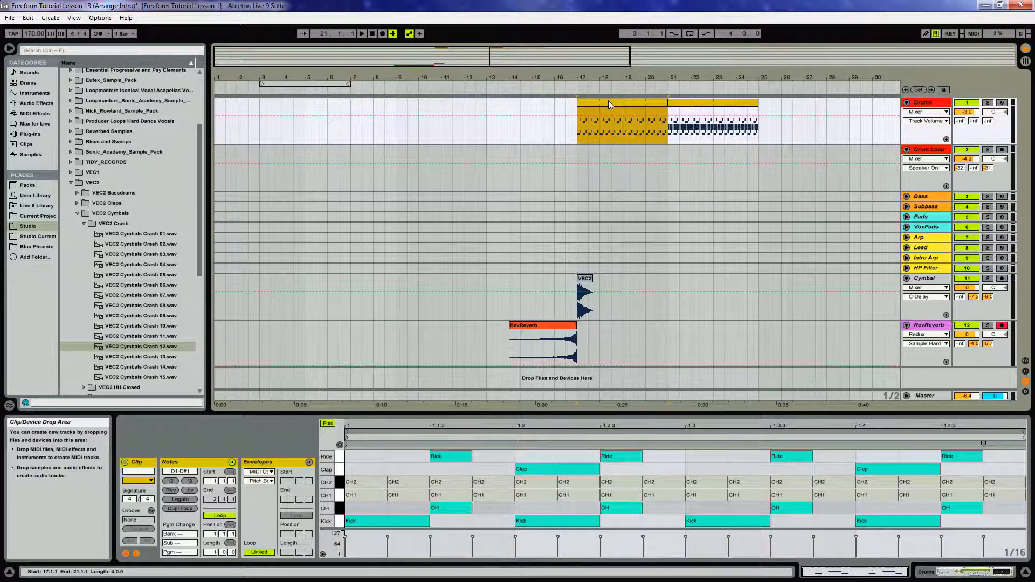
key(space)
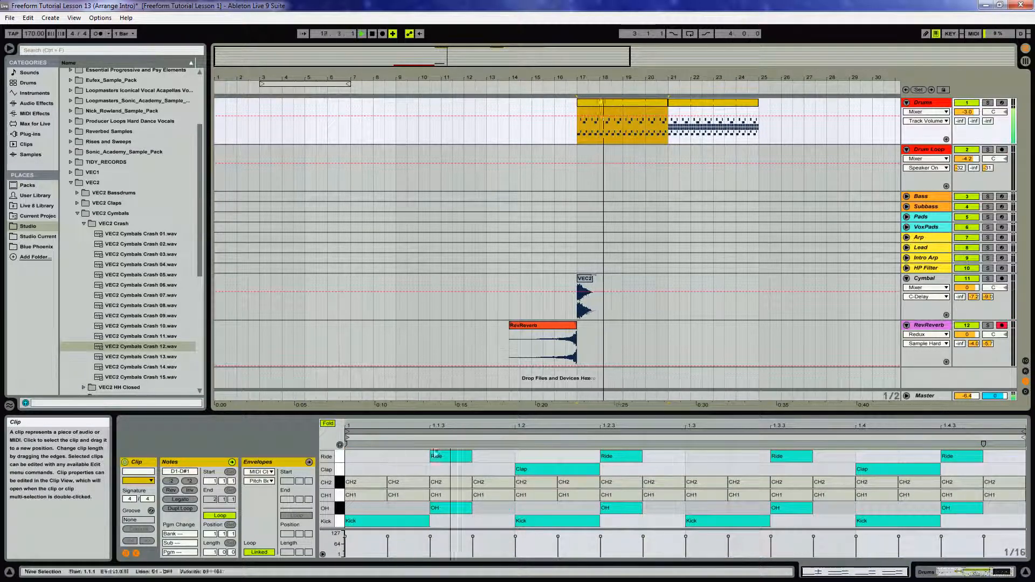
key(space)
- Deactivate the Ride notes in both Drums clips
click(338, 457)
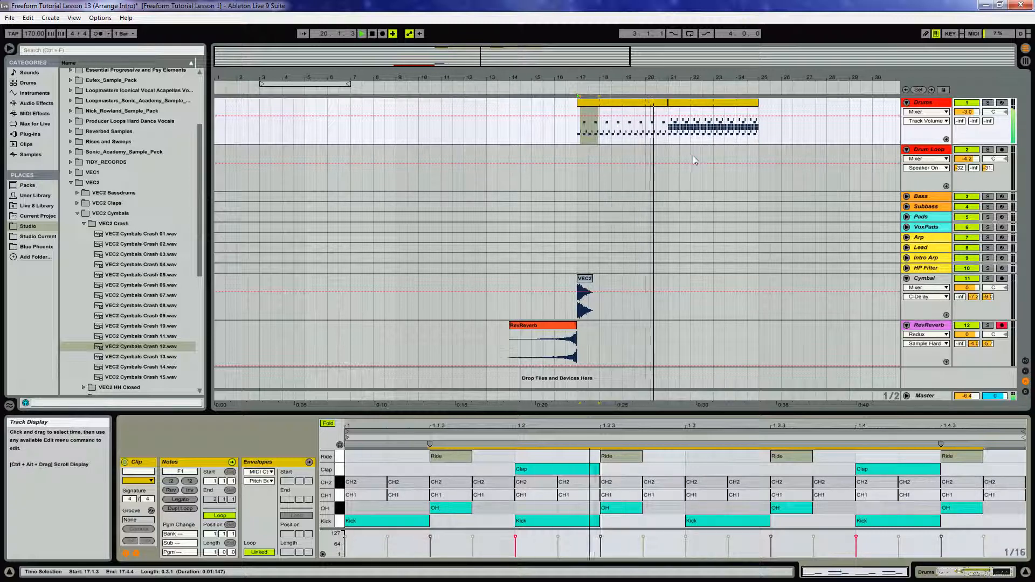
click(689, 106)
click(341, 457)
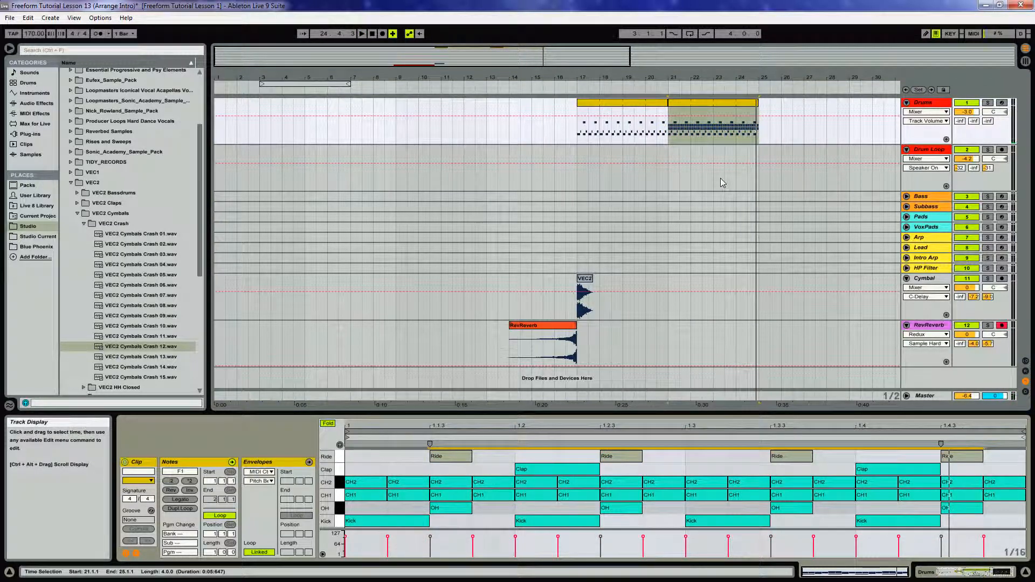
- Copy the first Bass clip from the Session View to the Bass track at bar 17 and extend it to bar 33
drag(649, 77, 490, 78)
key(Tab)
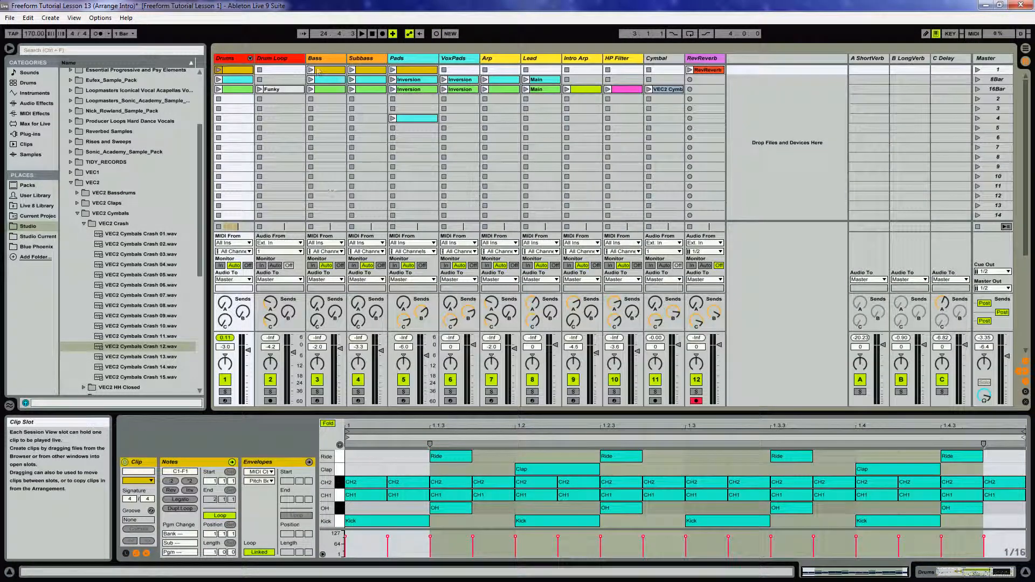
key(Tab)
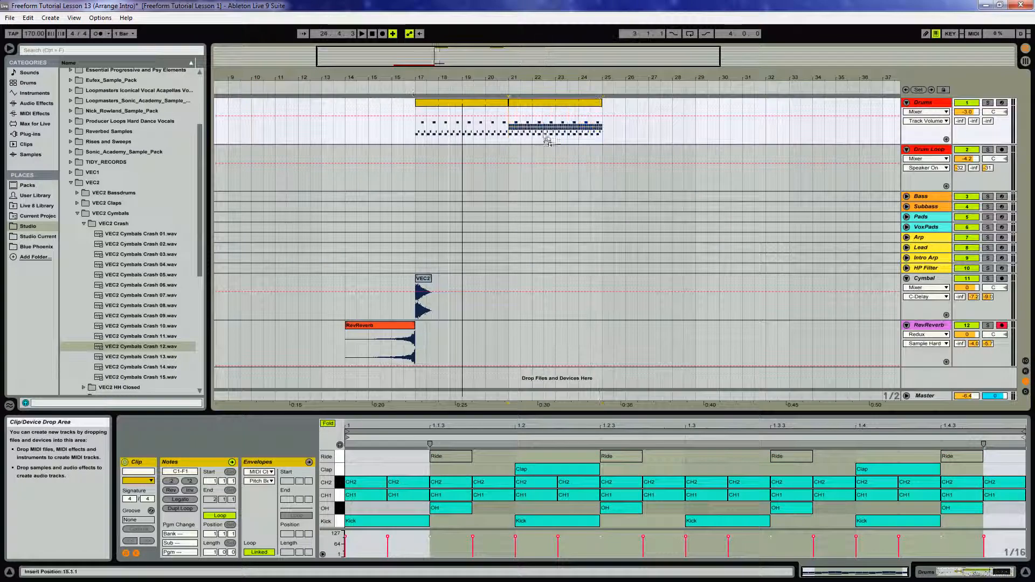
drag(417, 201, 569, 201)
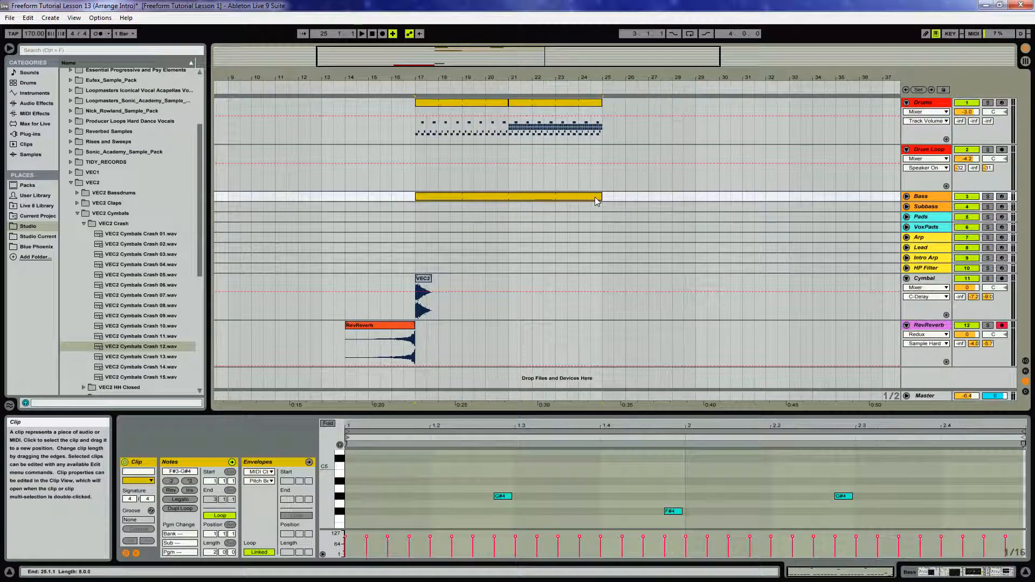
click(907, 196)
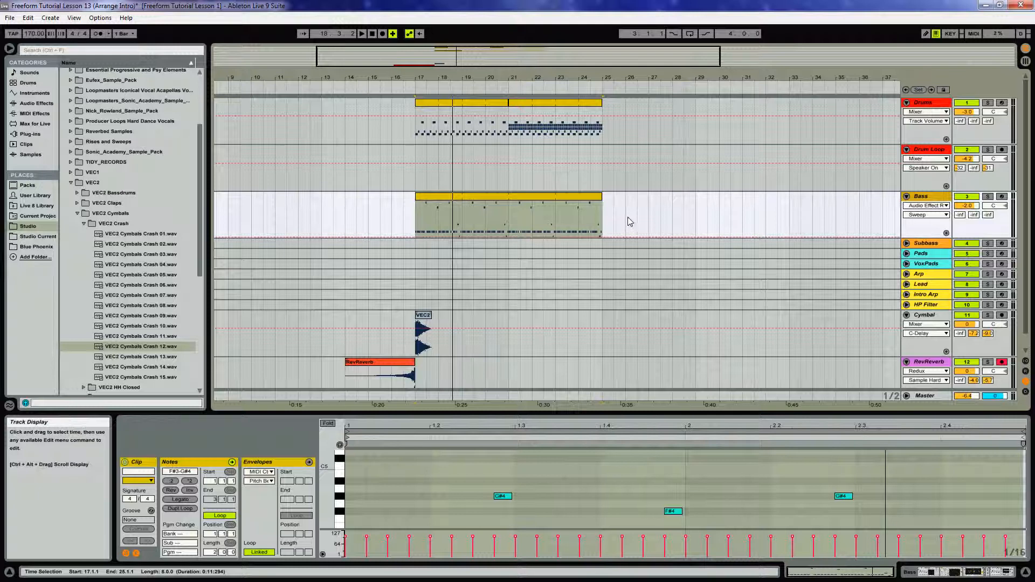
drag(601, 197, 788, 210)
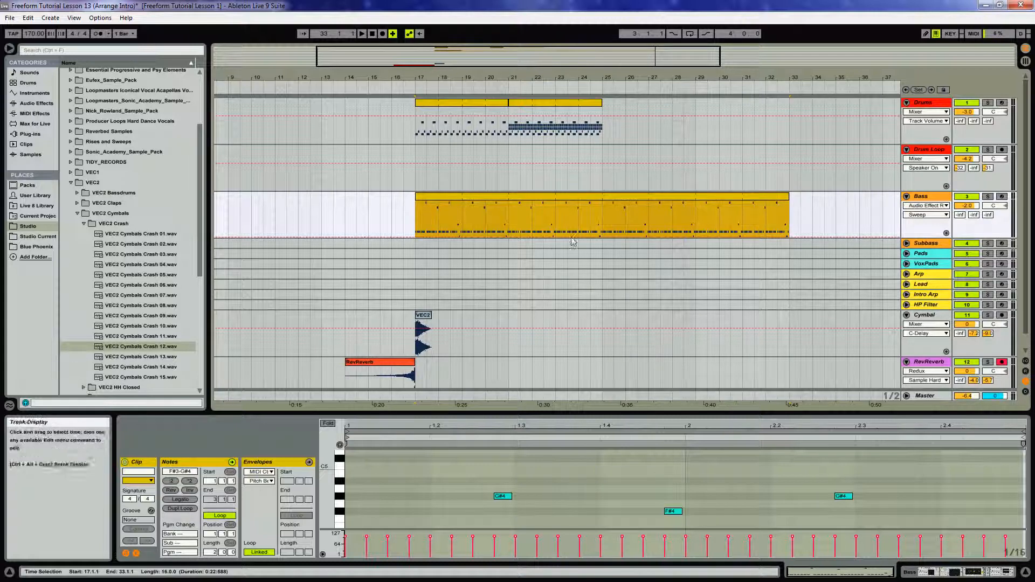
- Automate the Bass track's Sweep macro from 127 at bar 21 down to its minimum at bar 33 and play it
click(787, 237)
drag(545, 237, 544, 202)
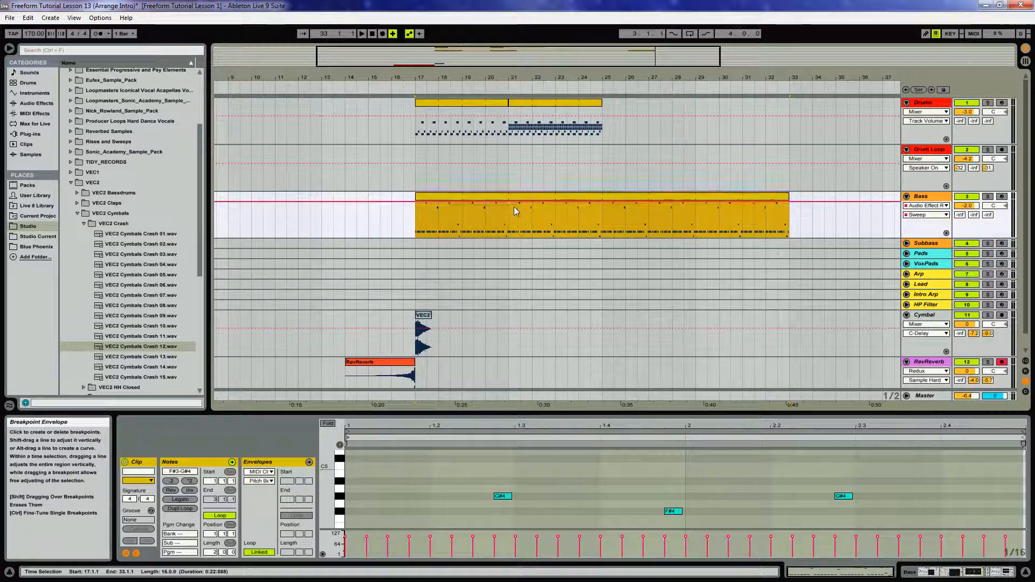
key(ctrl+z)
click(544, 218)
drag(546, 241, 511, 203)
click(478, 198)
key(space)
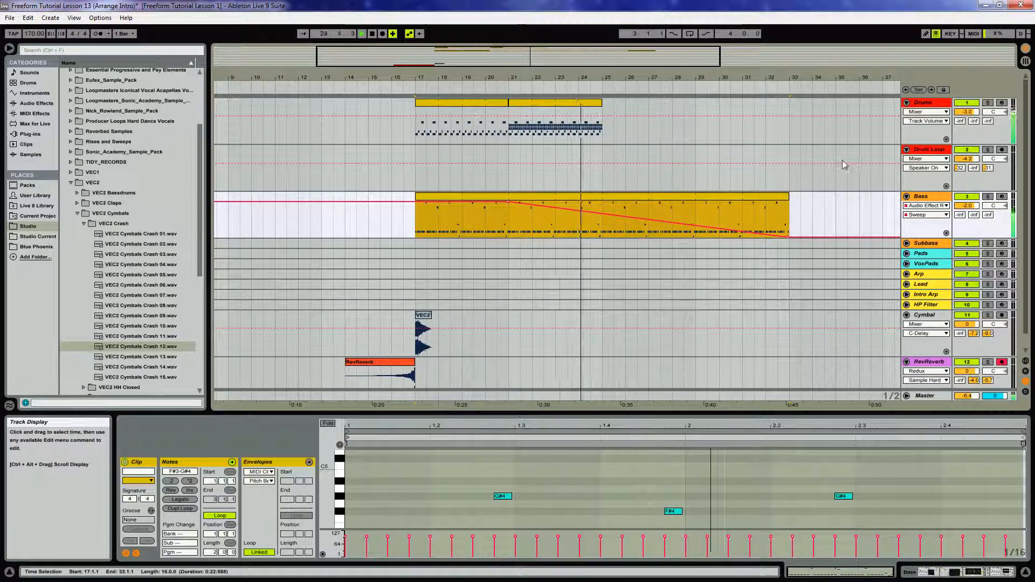
- Copy the first Subbass clip from the Session View to the Subbass track at bar 17, extend it to bar 33 and play it
key(Tab)
key(Tab)
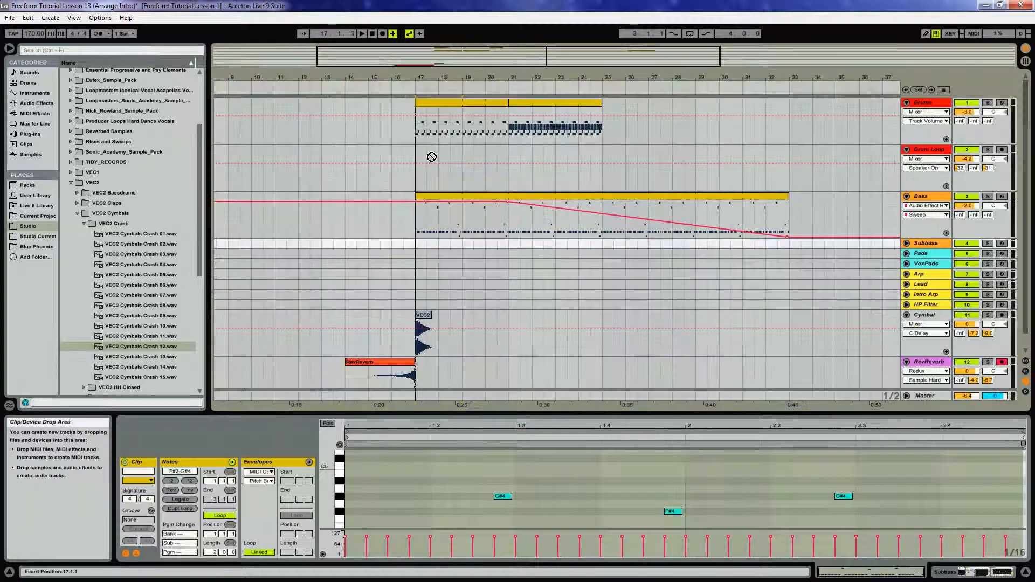
drag(418, 244, 789, 243)
click(907, 243)
key(space)
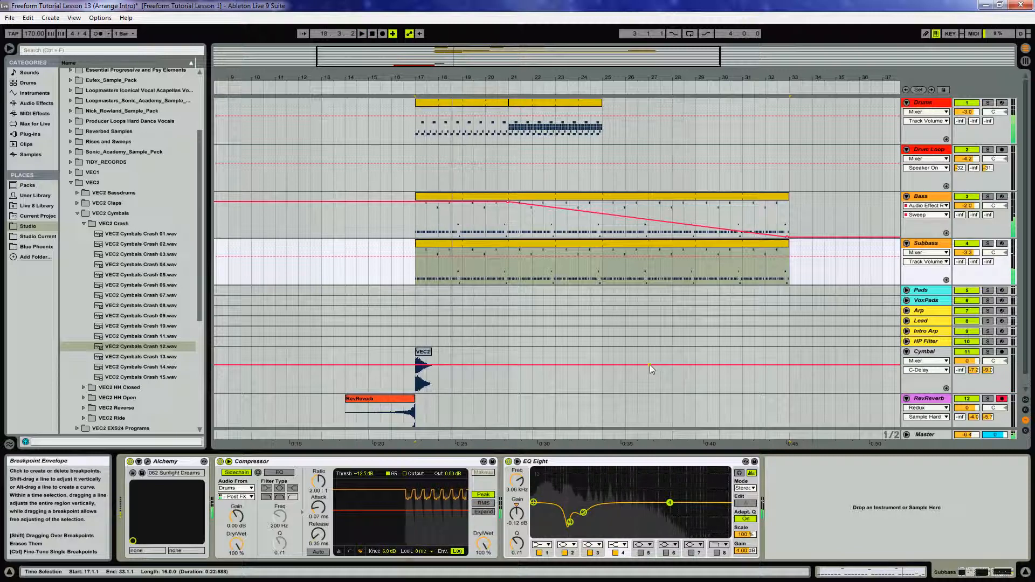
- Audition the Session View's drums and subbass with the bass stopped and relaunched, then return playback to the arrangement
key(Tab)
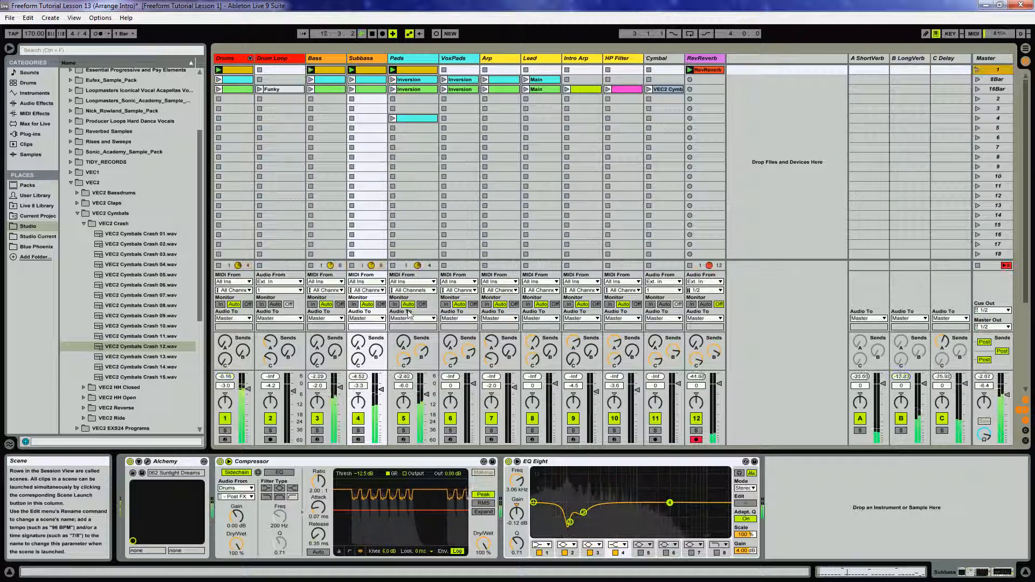
click(395, 266)
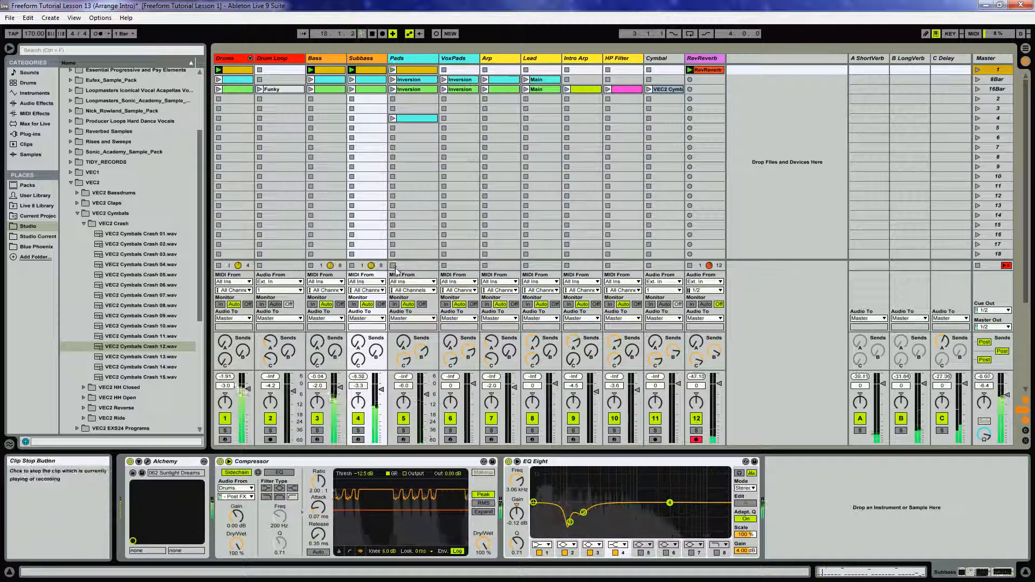
click(690, 266)
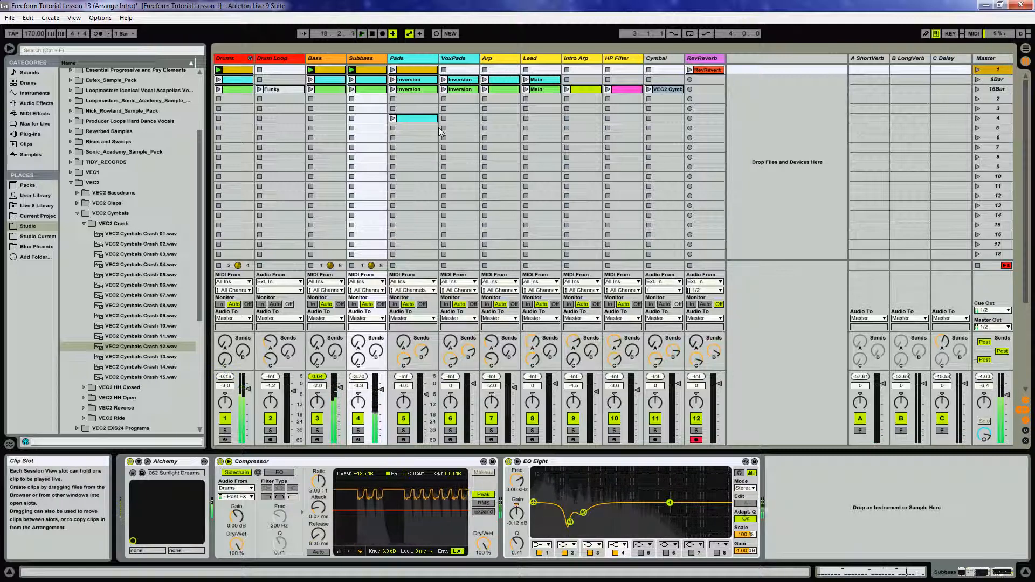
click(310, 100)
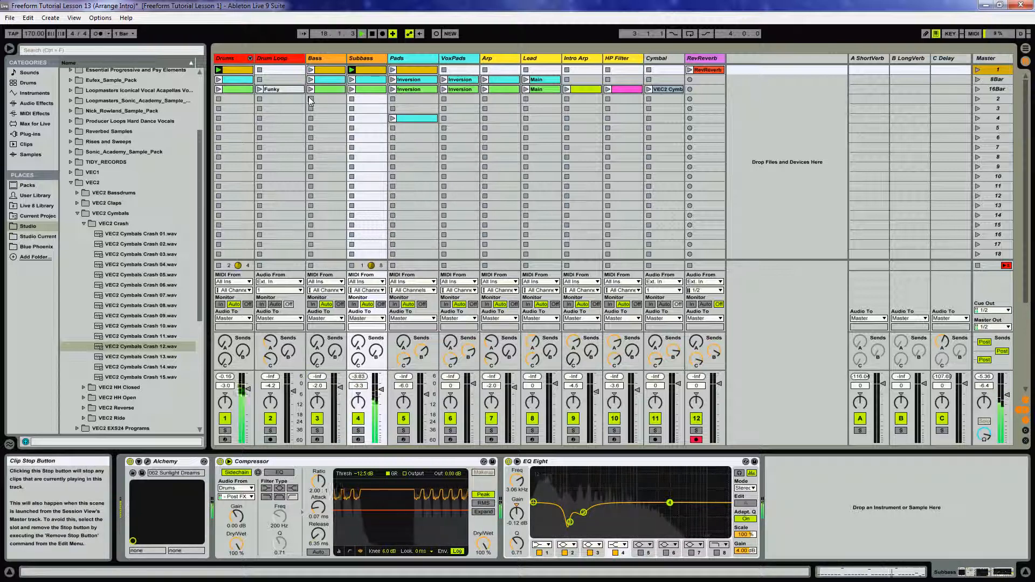
click(311, 70)
click(368, 56)
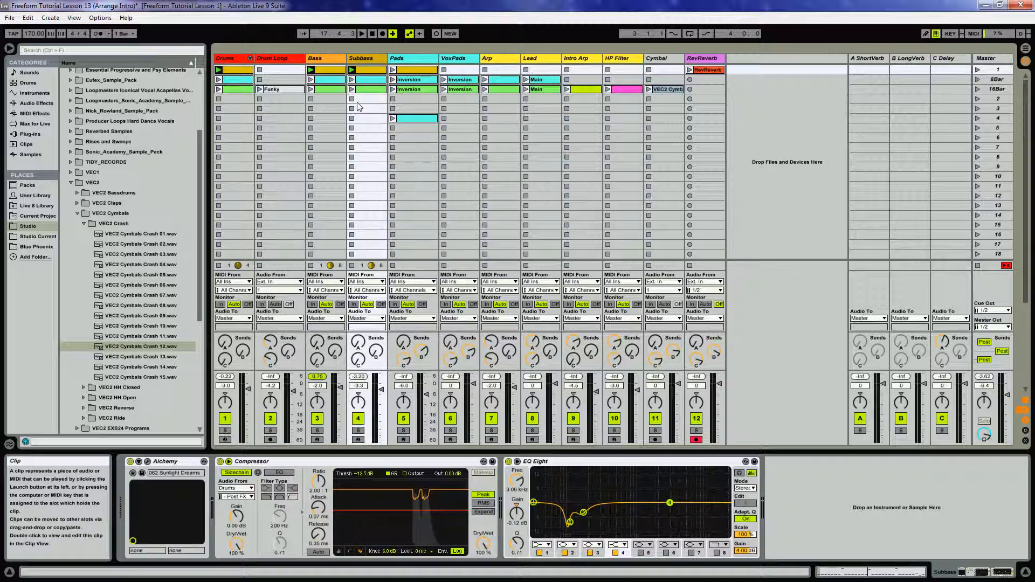
key(Tab)
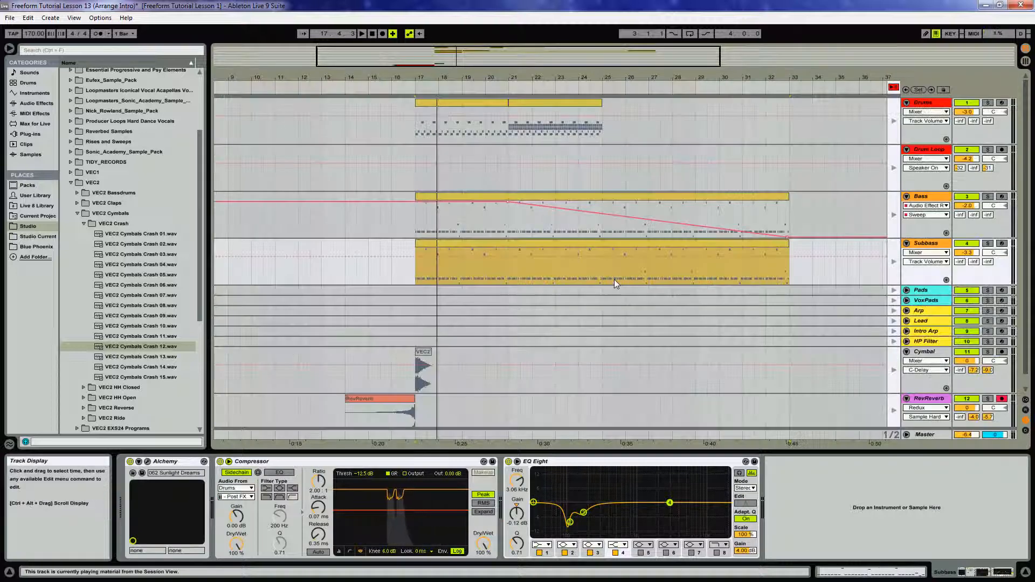
click(894, 87)
key(space)
- Set the Sweep macro's Auto Filter Frequency maximum to 3.78 kHz and move the automation's bar 21 breakpoint to the Bass clip's start at bar 17
click(932, 199)
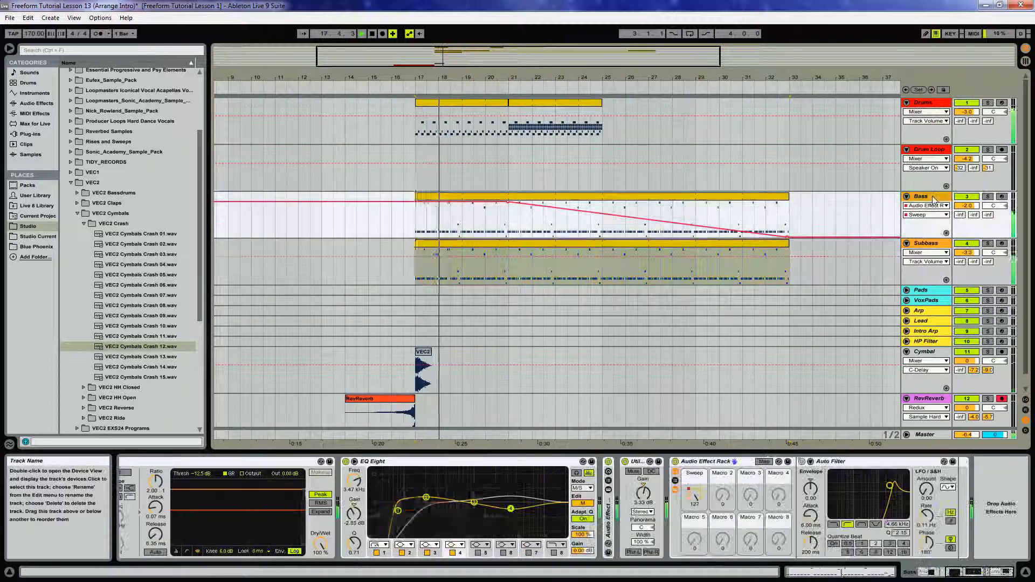
click(764, 462)
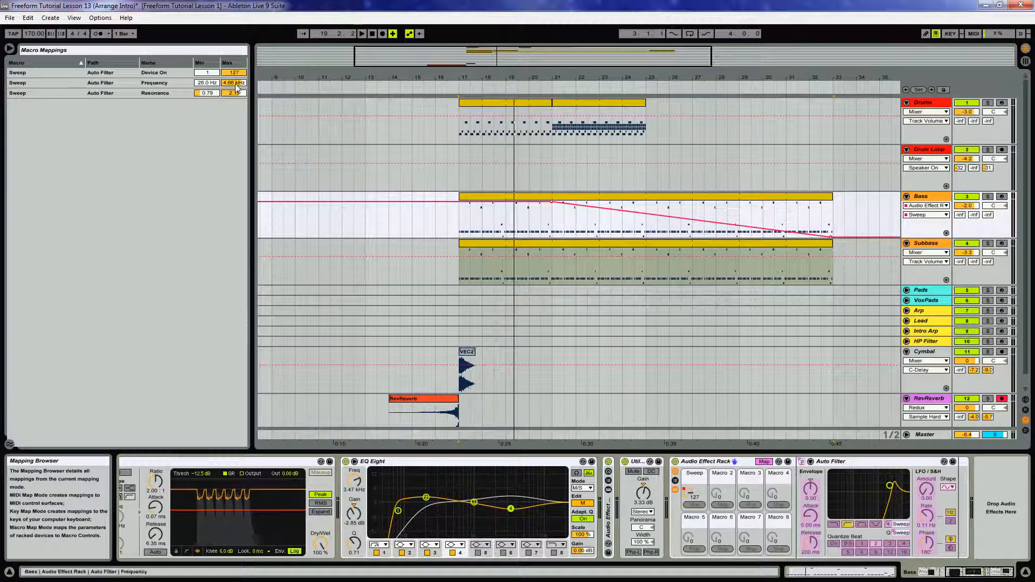
drag(234, 83, 234, 85)
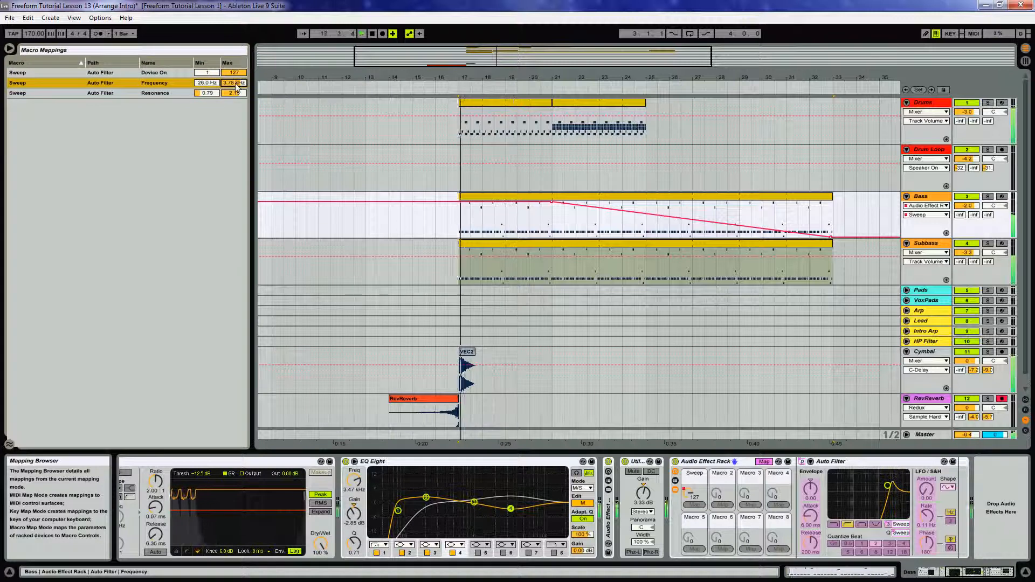
key(space)
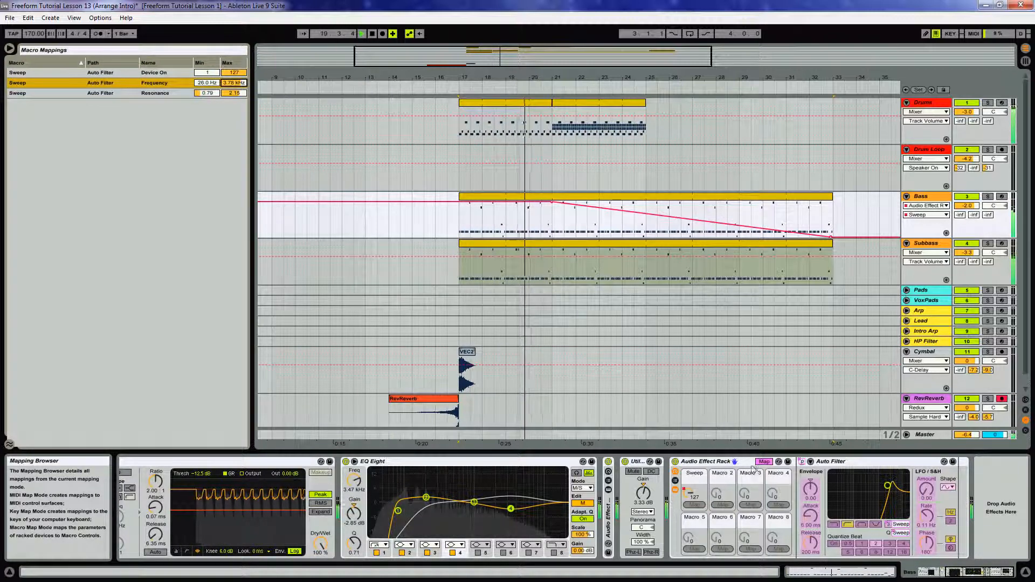
click(764, 463)
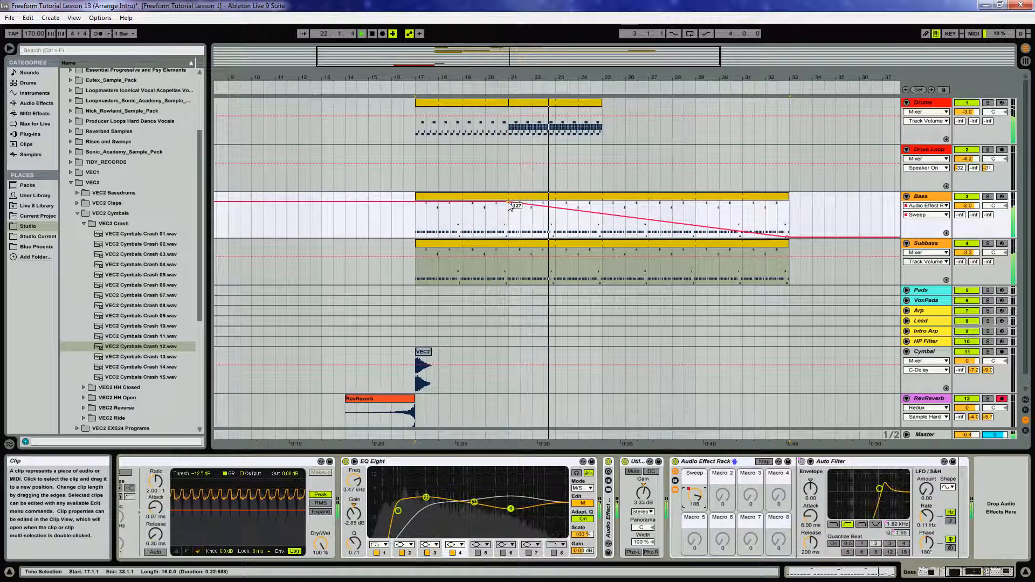
drag(512, 202, 420, 201)
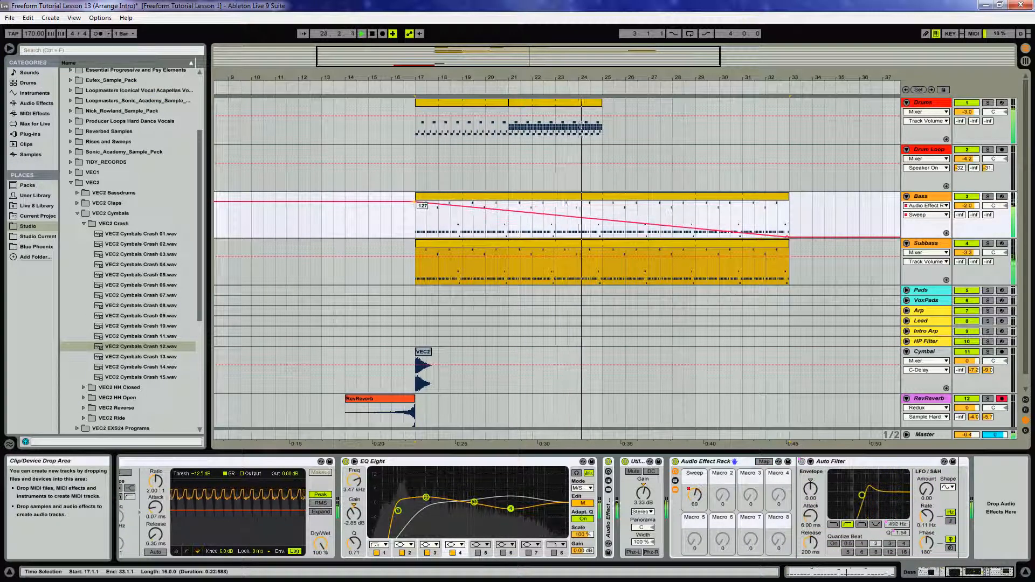
- Copy a third Drums clip from the Session View to the Drums track at bar 25 and extend it to bar 33
click(421, 197)
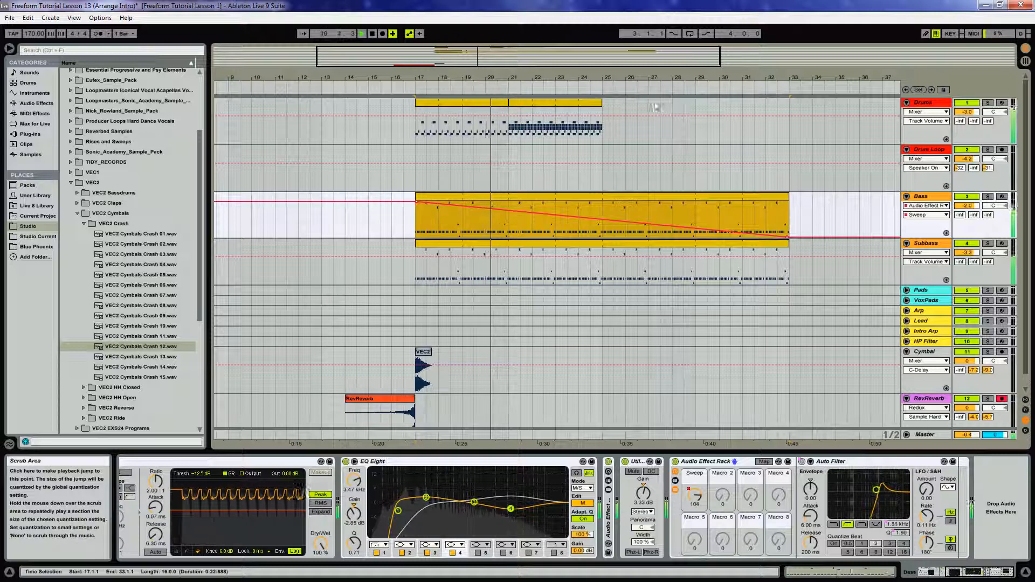
key(Tab)
key(Tab)
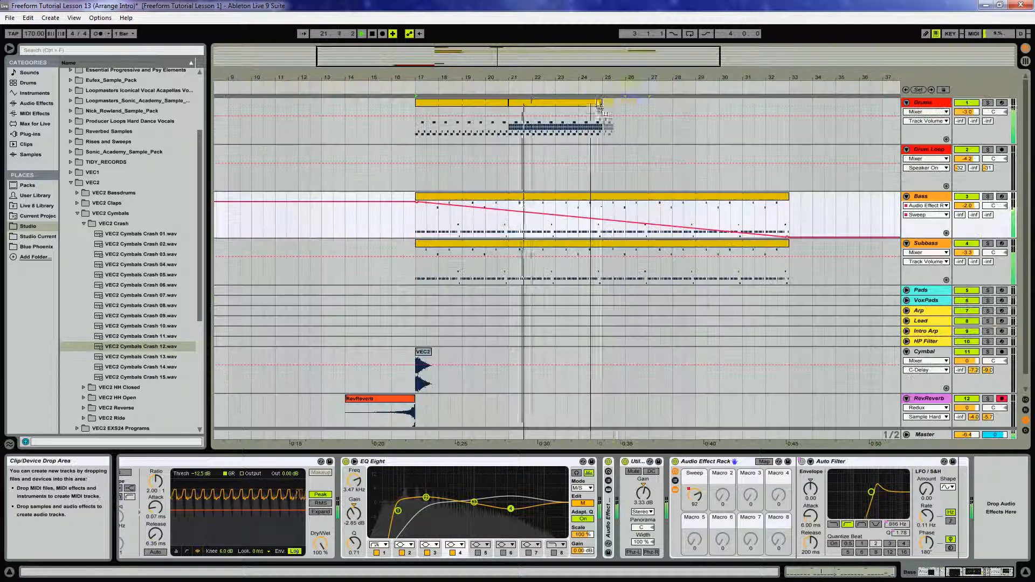
click(621, 102)
drag(624, 102, 789, 101)
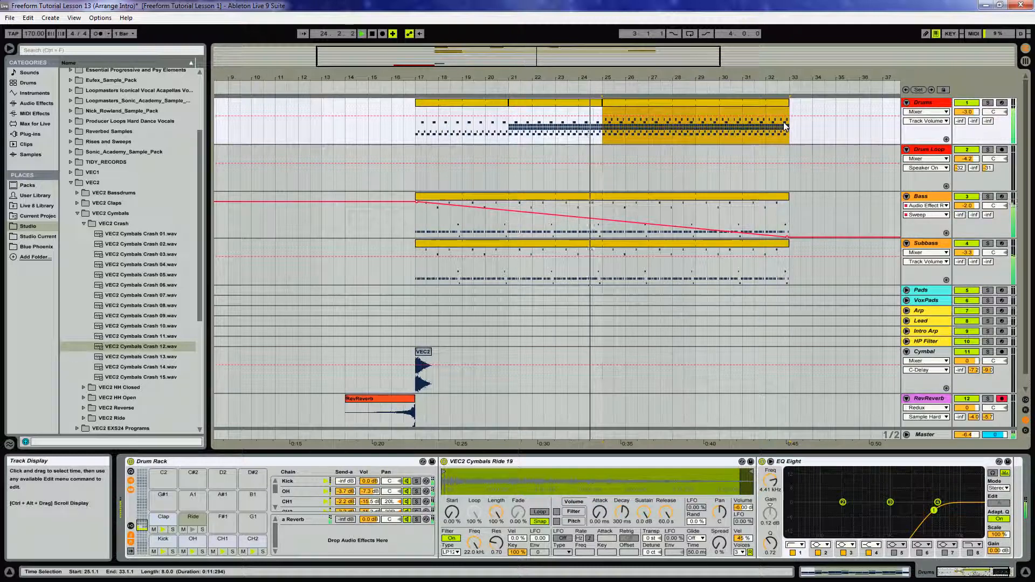
- Shape the Bass track's Sweep automation with a low breakpoint at bar 31 and a peak about midway through bar 32, and stop playback
click(743, 232)
drag(770, 238, 769, 207)
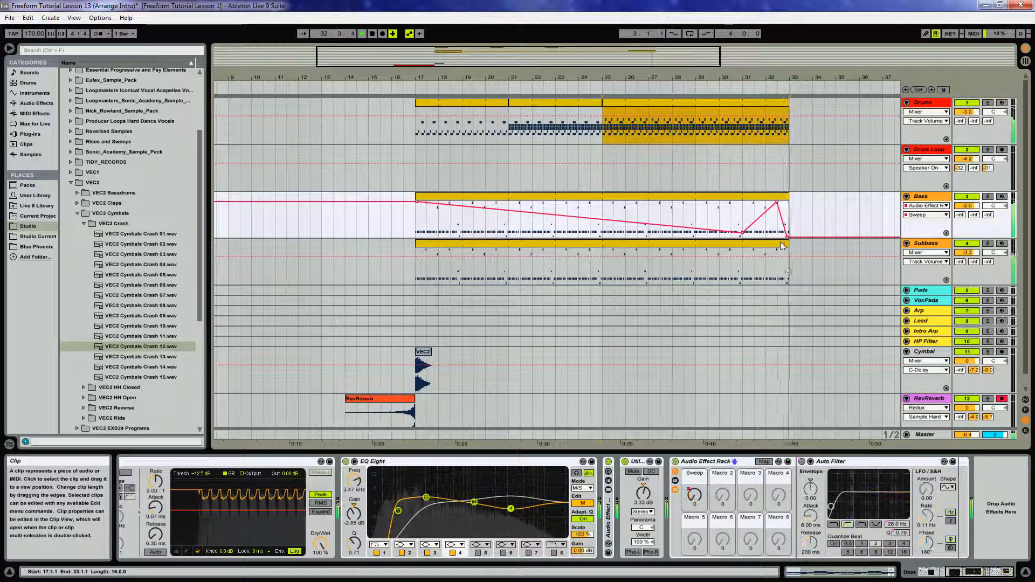
key(space)
- Copy the Funky clip from the Session View to the Drum Loop track from bar 25 to 33 and play the intro from the RevReverb clip
key(Tab)
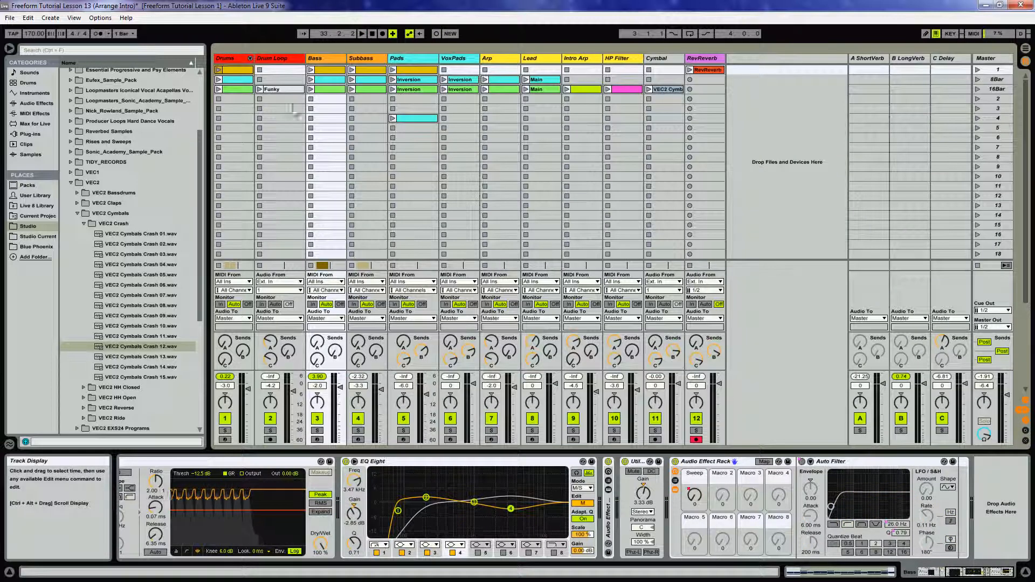
key(Tab)
drag(282, 90, 787, 161)
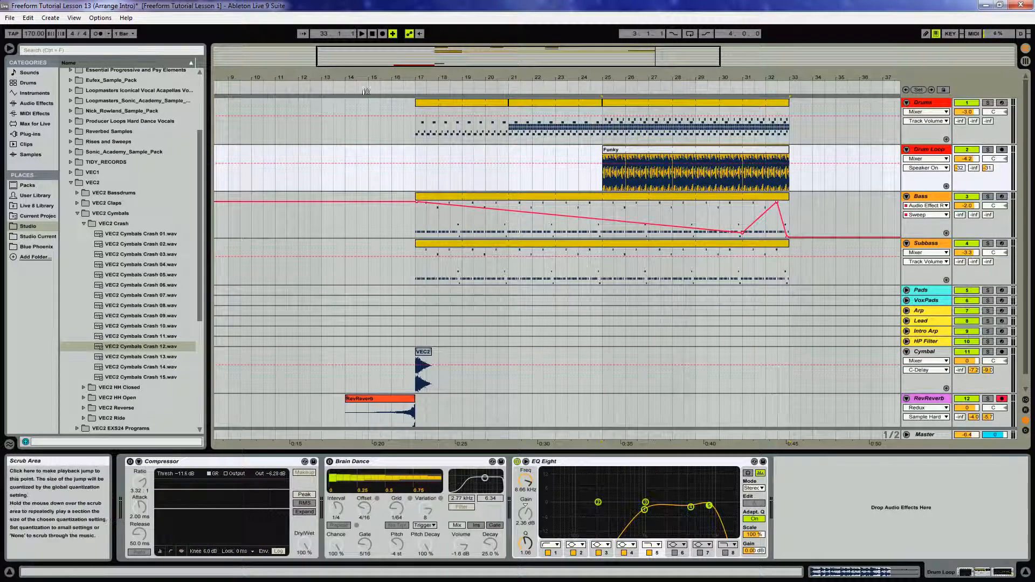
click(395, 401)
key(space)
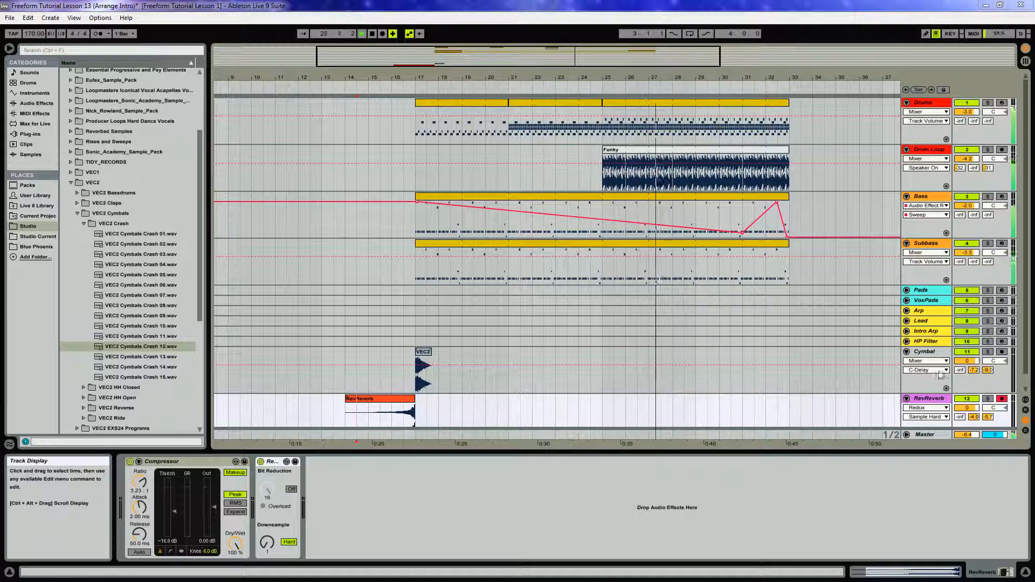
- Fold the Cymbal and RevReverb tracks in the arrangement and stop playback
click(907, 352)
click(907, 362)
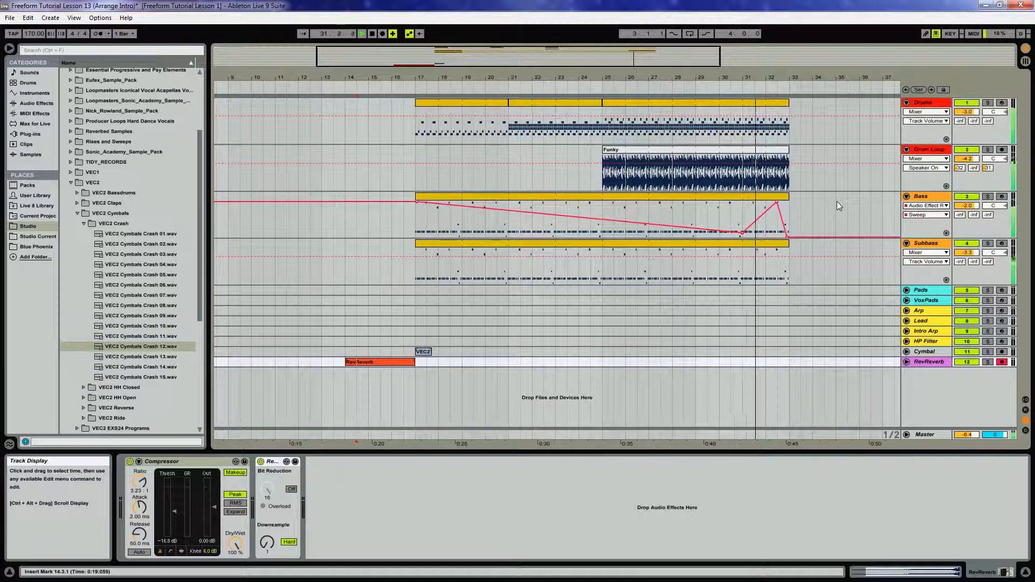
key(space)
- Widen the Funky clip's first volume envelope dip, moving its last 0% breakpoint to 1.2.4 and its return to 100% to 1.3
double_click(627, 151)
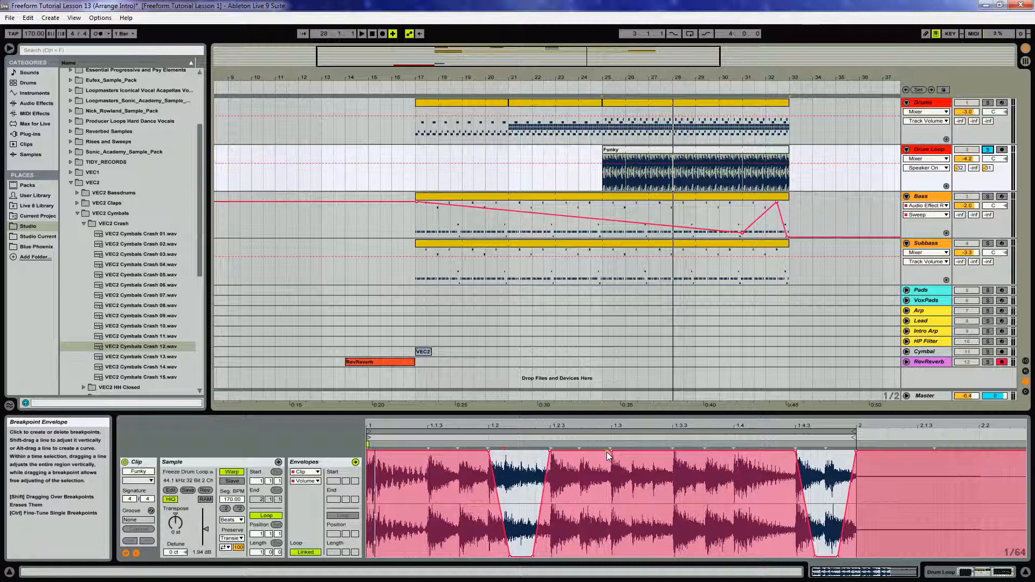
drag(550, 449, 609, 450)
drag(534, 556, 596, 556)
key(space)
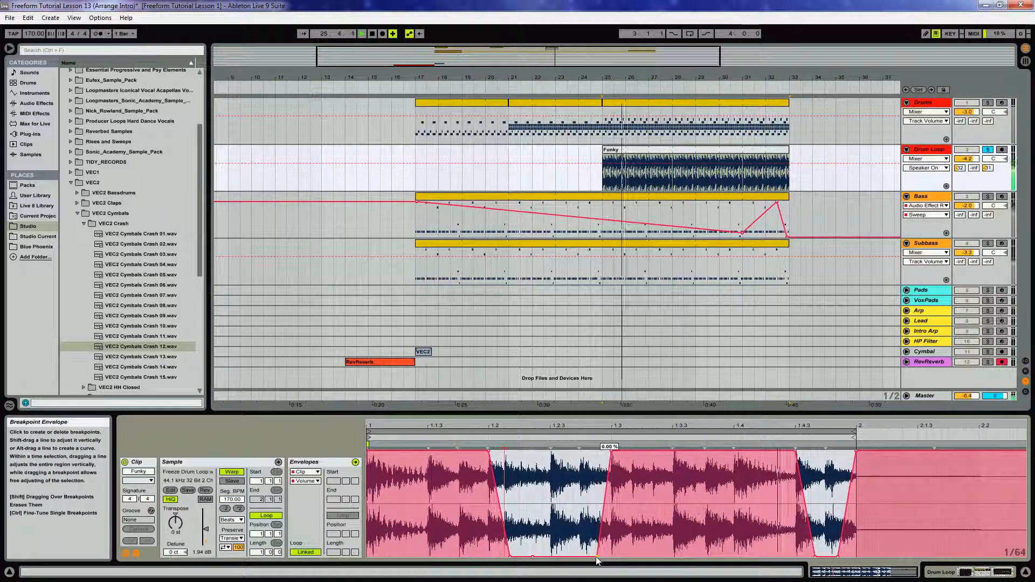
drag(596, 556, 581, 556)
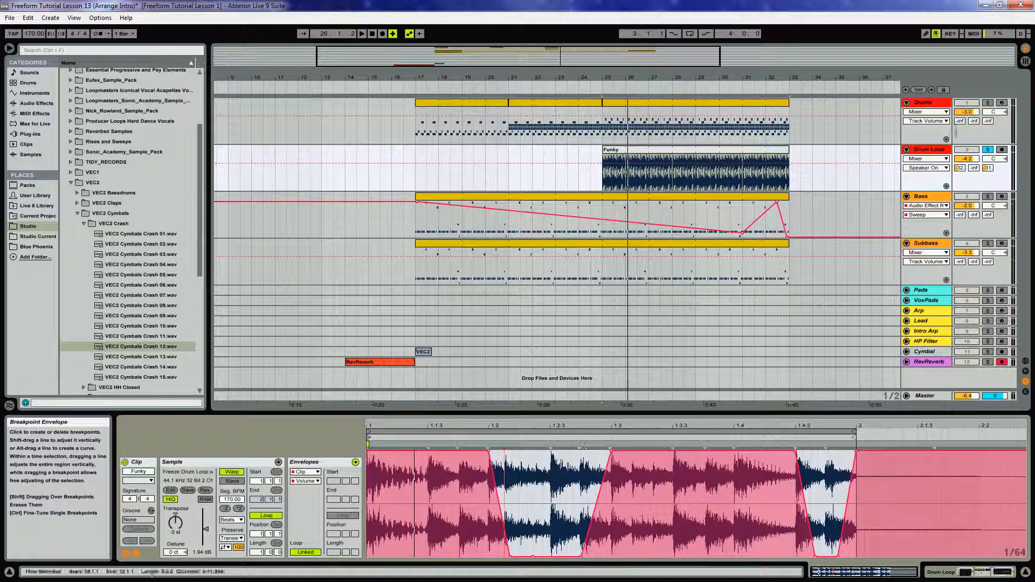
- Unsolo the Drum Loop track, play the mix and move the first volume dip's return to 100% to about 1.3.2
click(989, 150)
key(space)
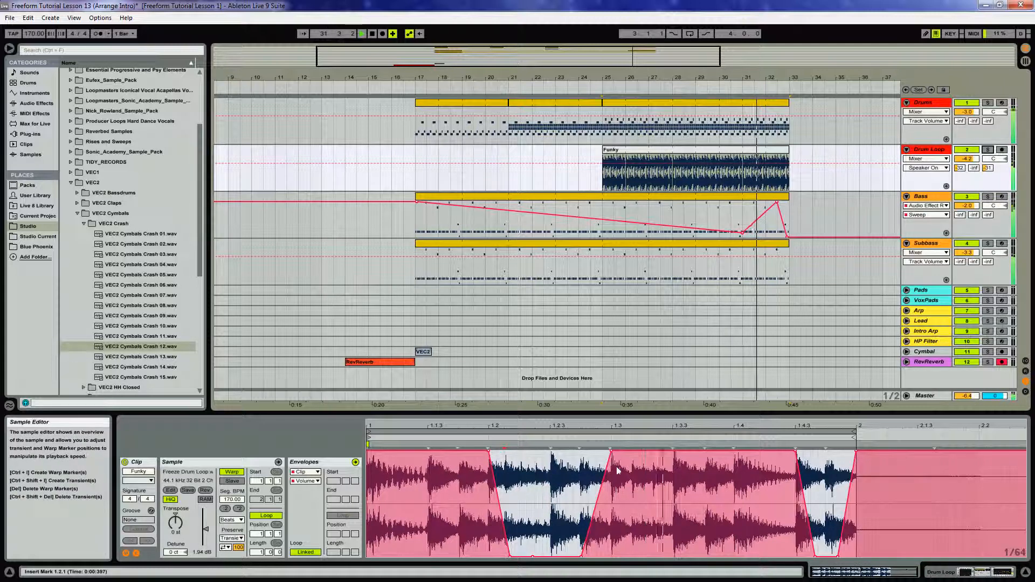
click(625, 451)
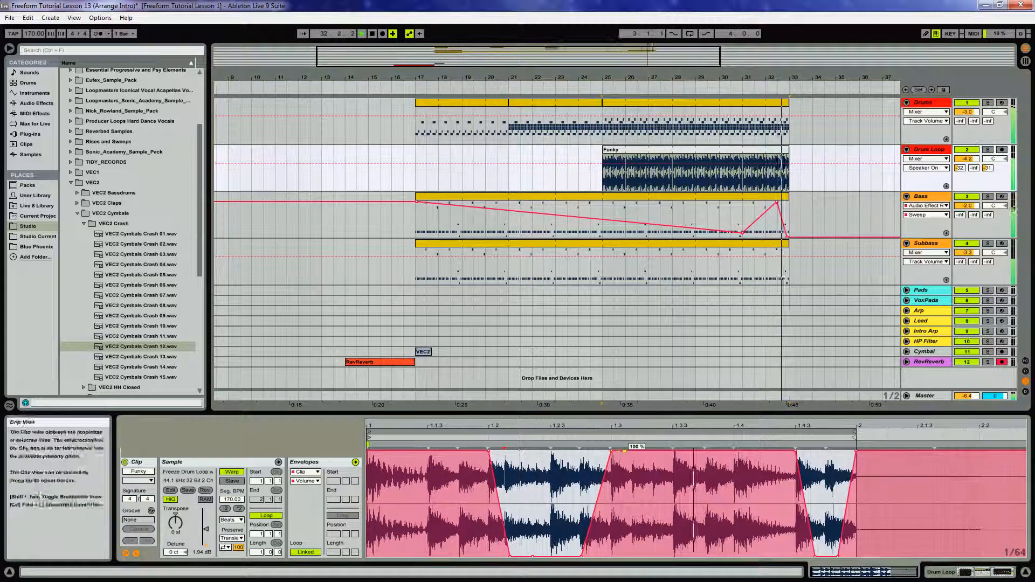
click(613, 451)
key(space)
key(space)
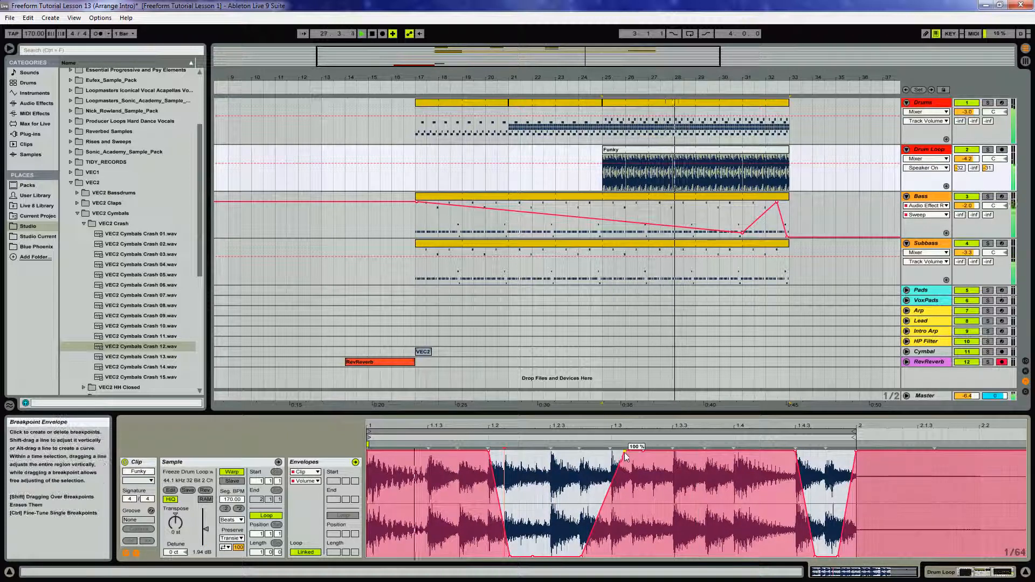
drag(630, 455, 643, 450)
drag(636, 557, 582, 556)
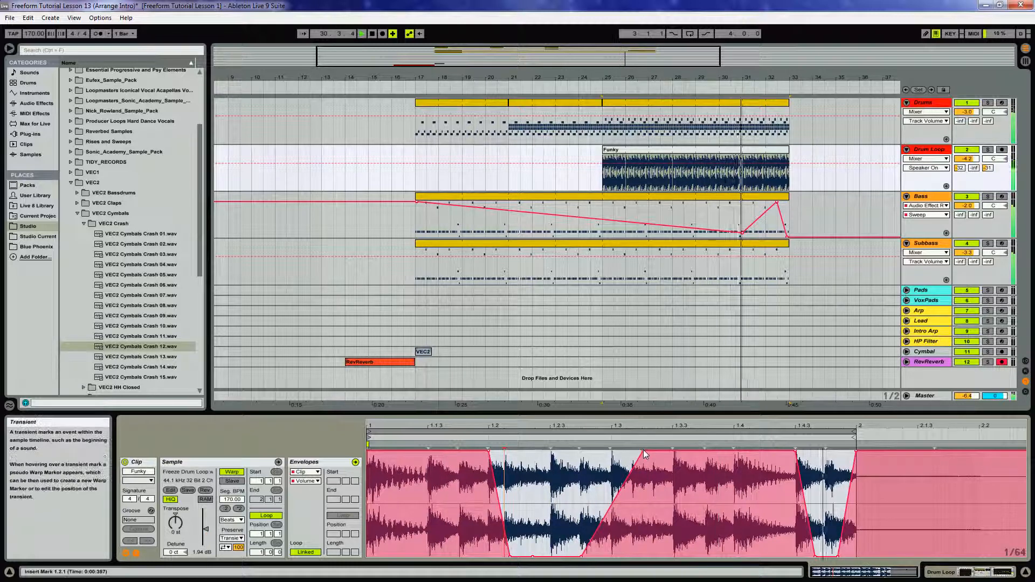
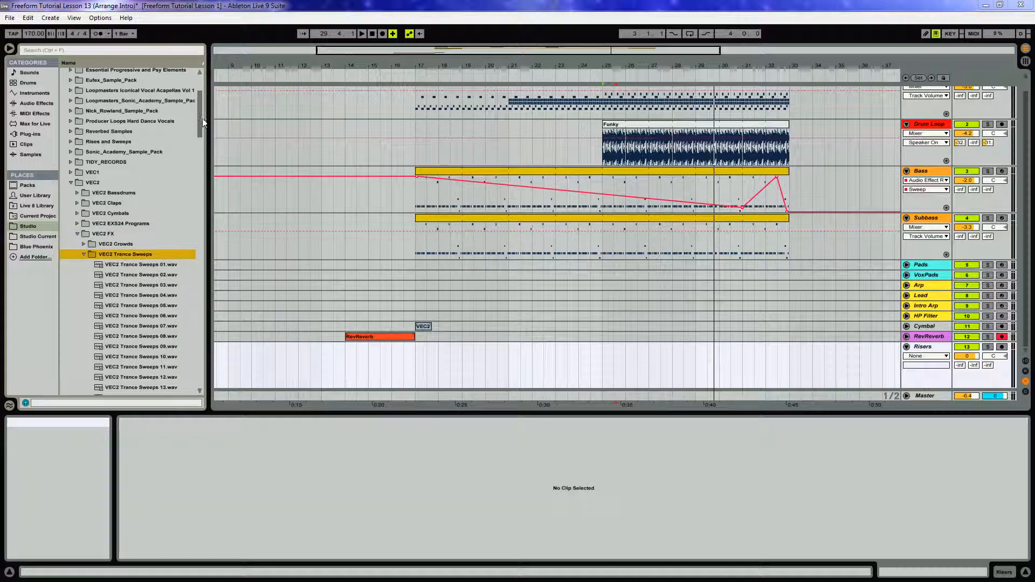
- Place VEC2 Trance Sweeps 07.wav on the Risers track at bar 29.3 and play it with the intro
drag(200, 122, 198, 136)
click(157, 193)
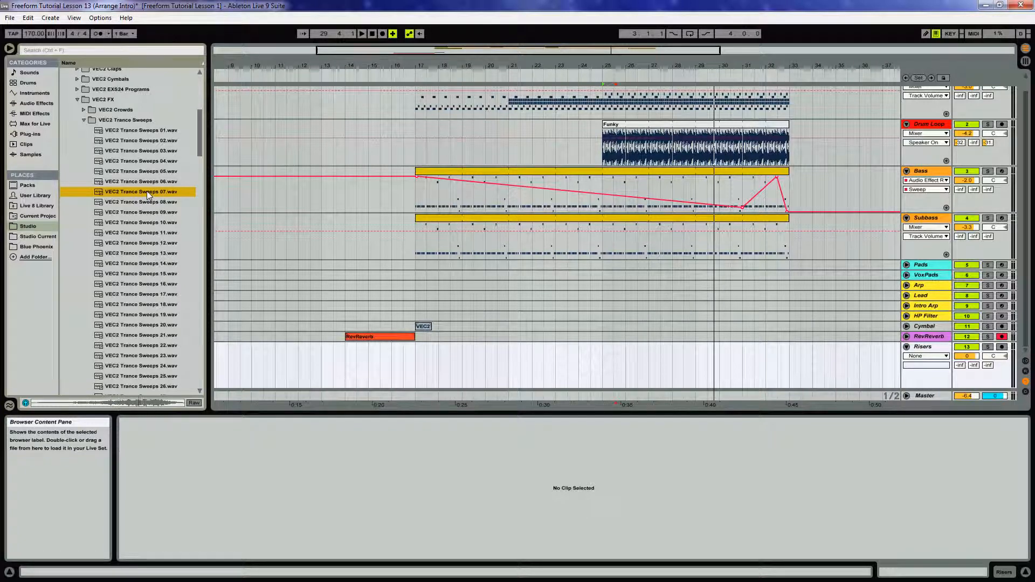
drag(146, 190, 706, 355)
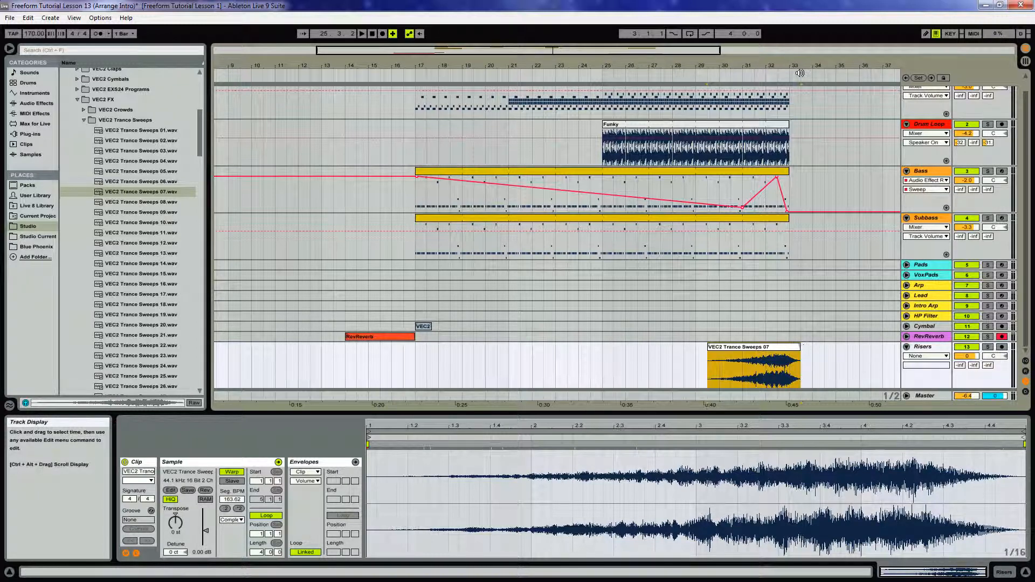
drag(793, 64, 794, 73)
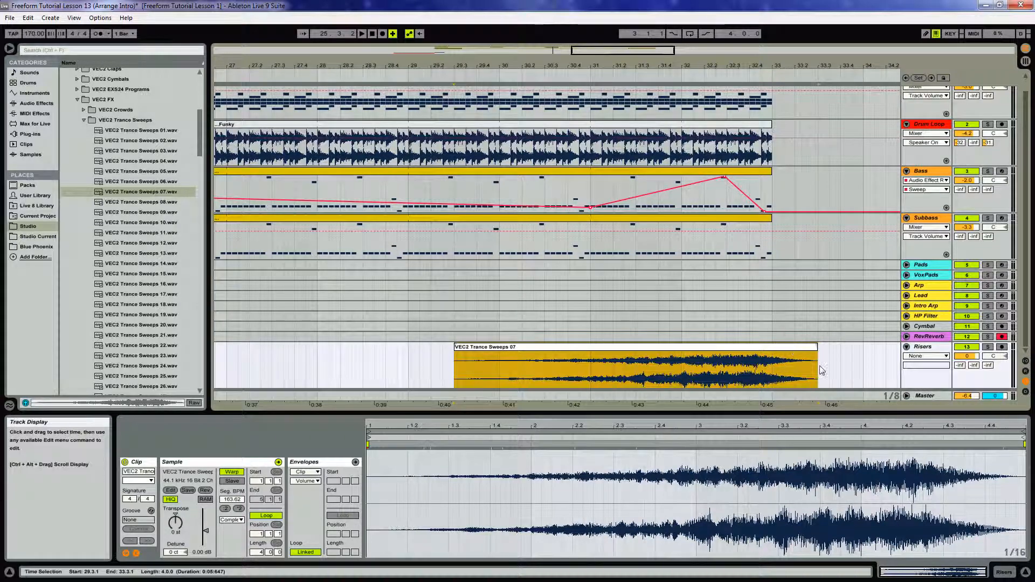
key(space)
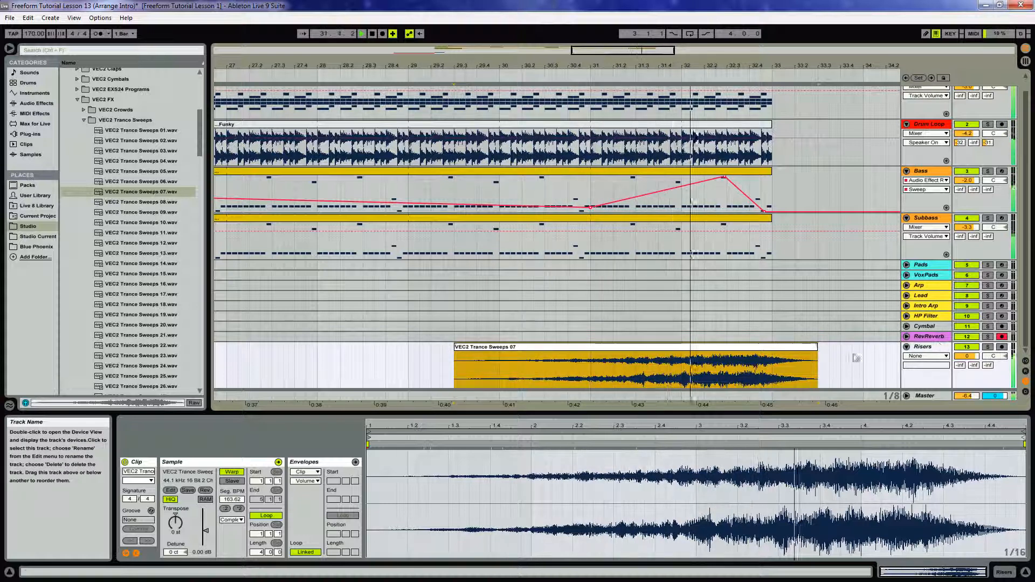
key(space)
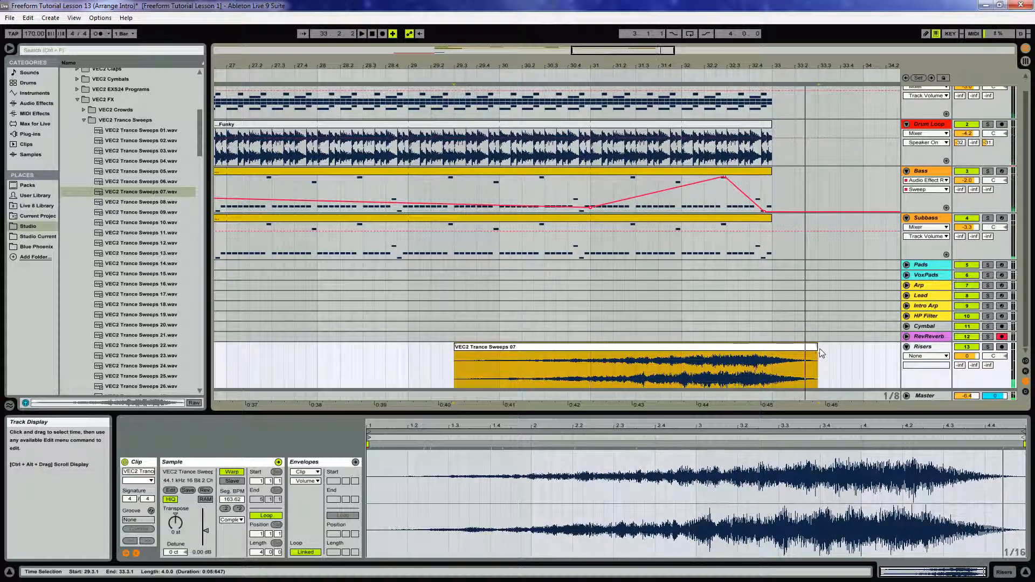
- Trim the fading tail off the Trance Sweeps 07 clip, move the clip to end at bar 33 and play it
drag(815, 347, 760, 348)
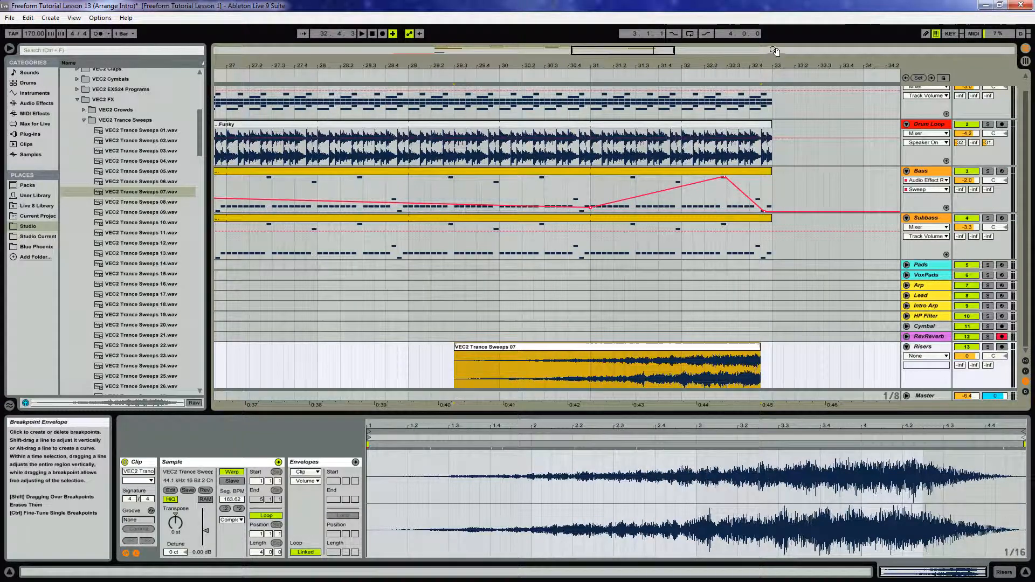
drag(762, 65, 762, 93)
mouse_move(759, 347)
mouse_down()
mouse_move(747, 347)
mouse_move(767, 349)
mouse_up()
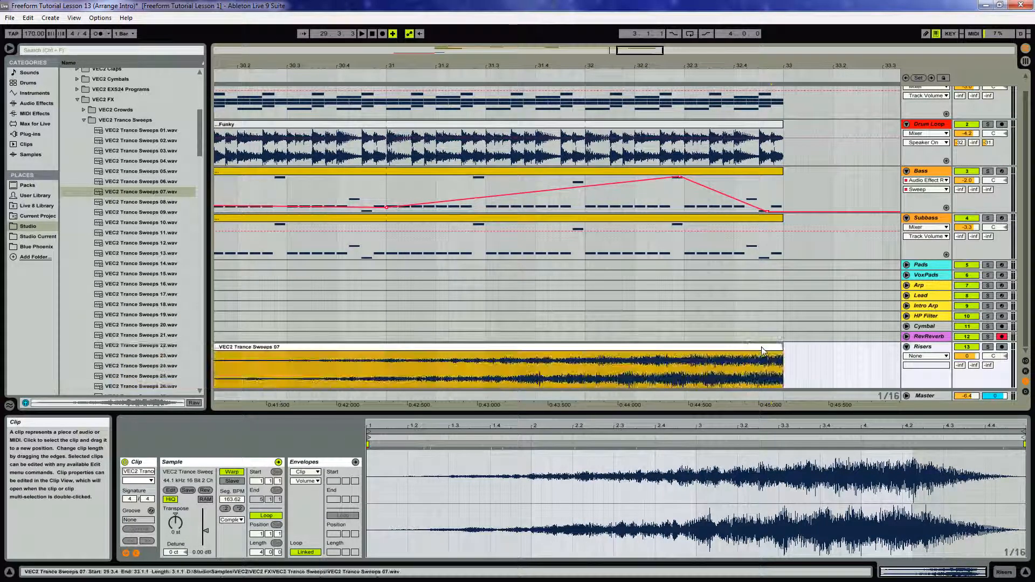
drag(593, 76, 593, 63)
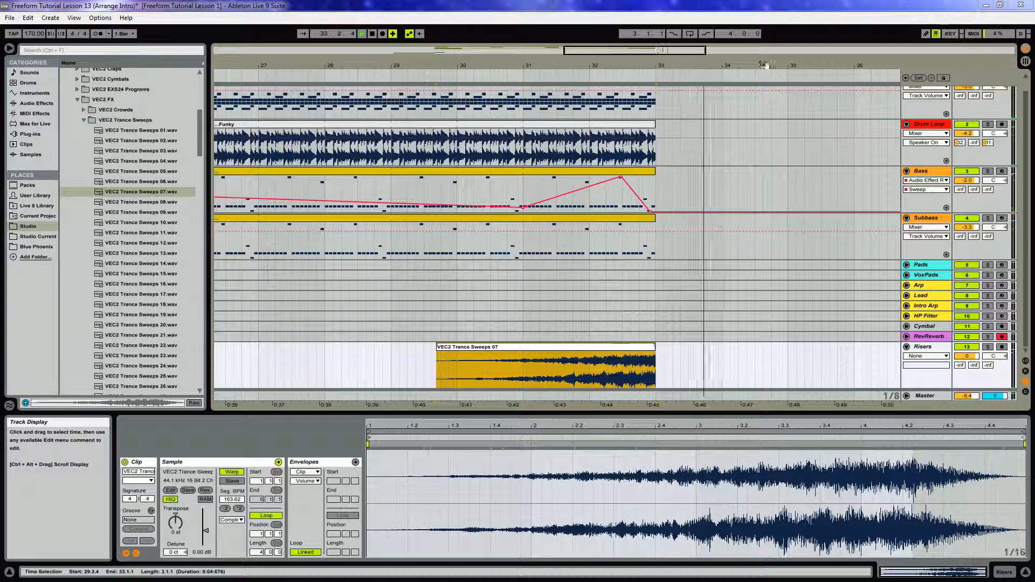
key(space)
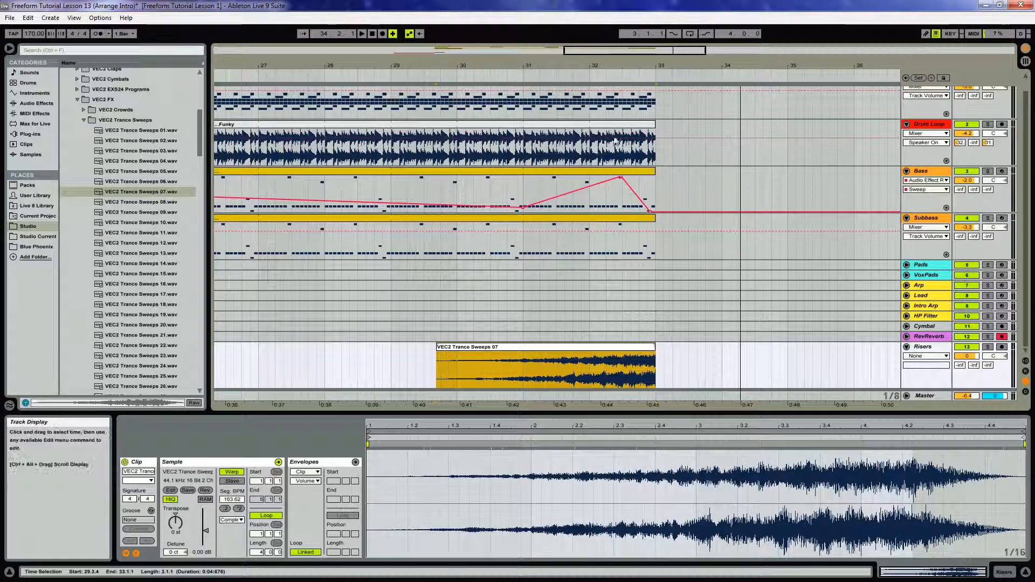
- Deactivate the Drum Loop track and play the Trance Sweeps 07 clip with the remaining tracks
click(968, 125)
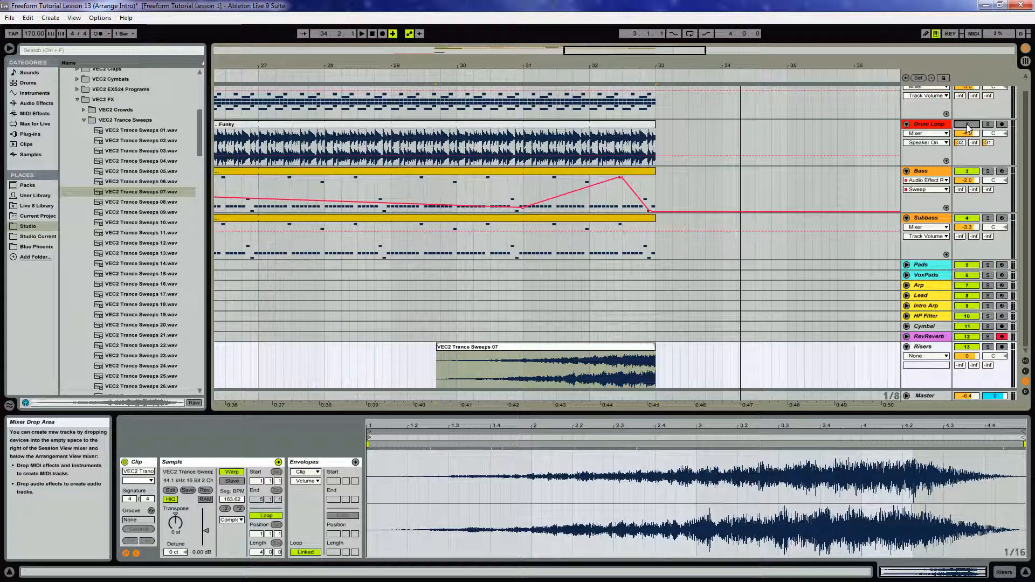
click(459, 351)
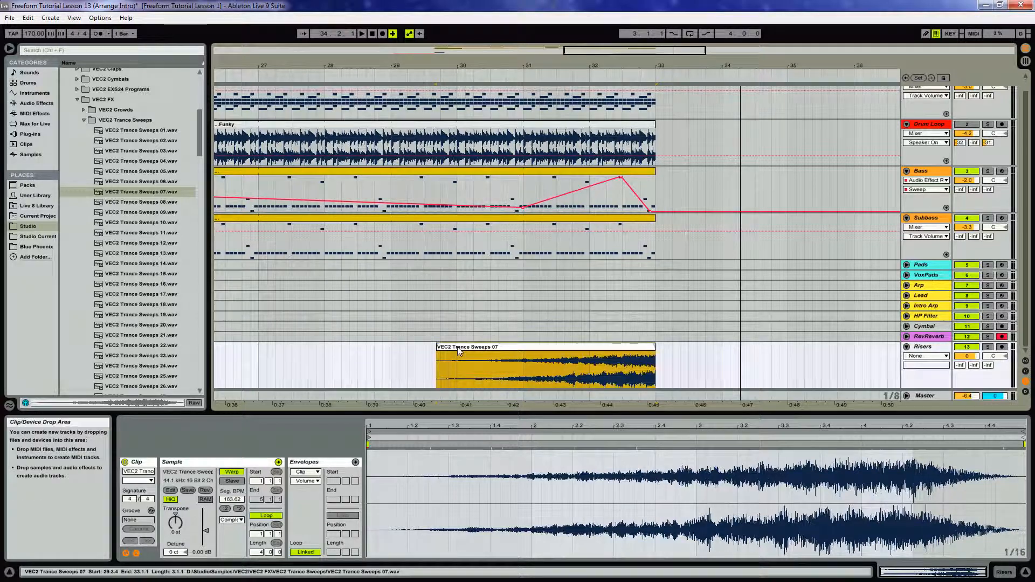
key(space)
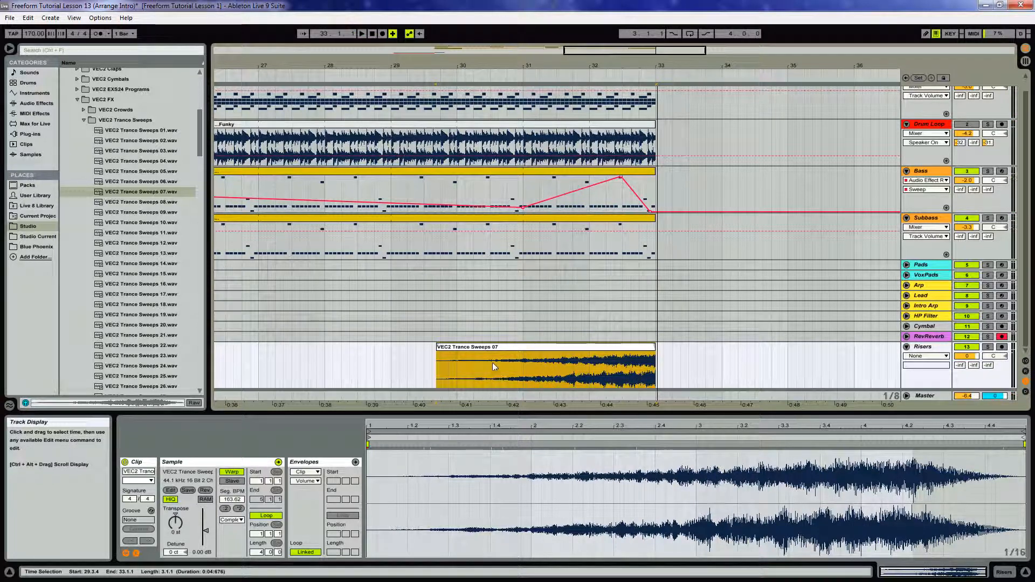
- Add a warp marker at 4.2.2 in the Trance Sweeps 07 sample, move its first marker to about 1.4.3 and play it
drag(507, 65, 506, 41)
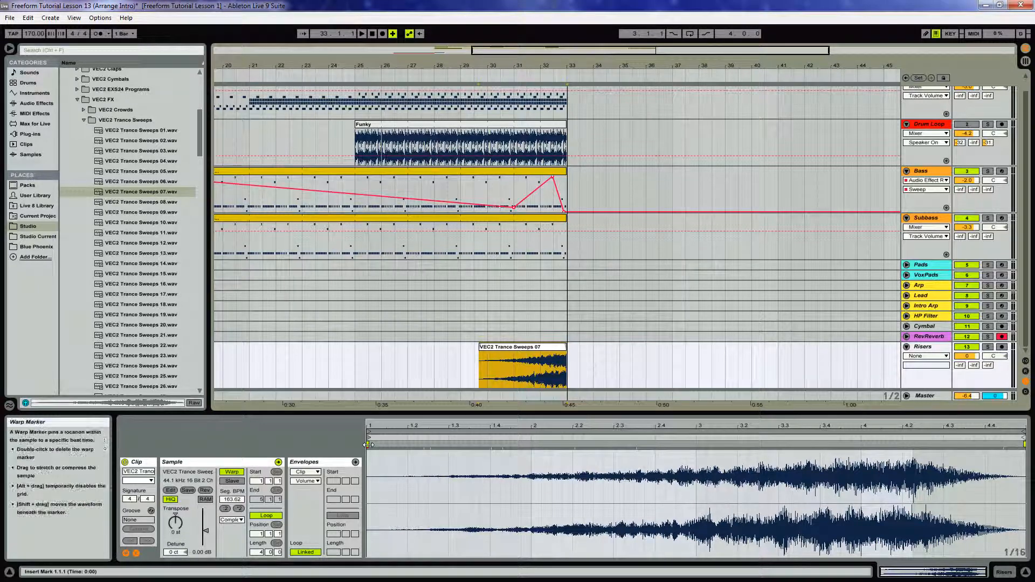
click(914, 446)
double_click(914, 446)
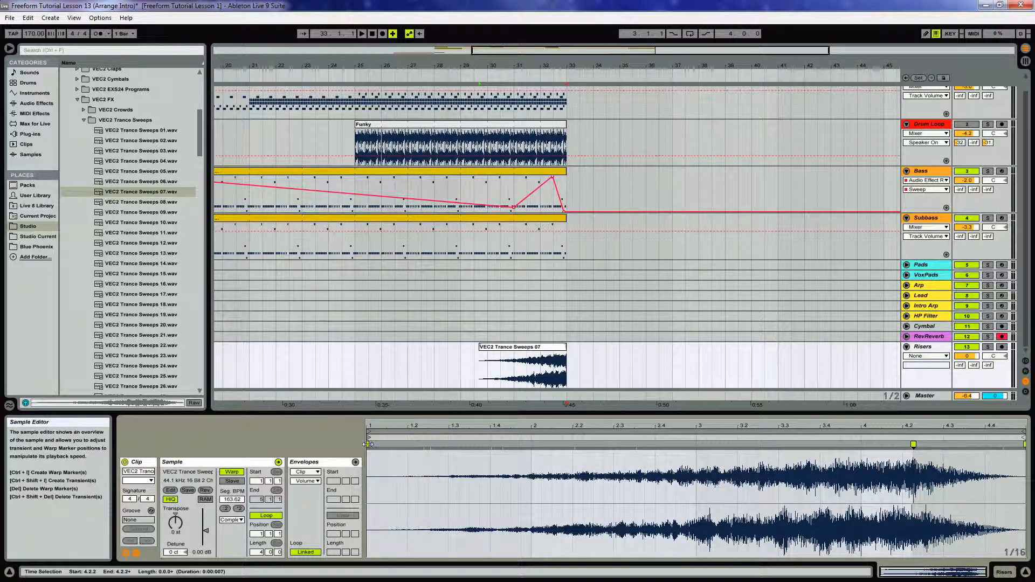
drag(368, 444, 512, 451)
key(space)
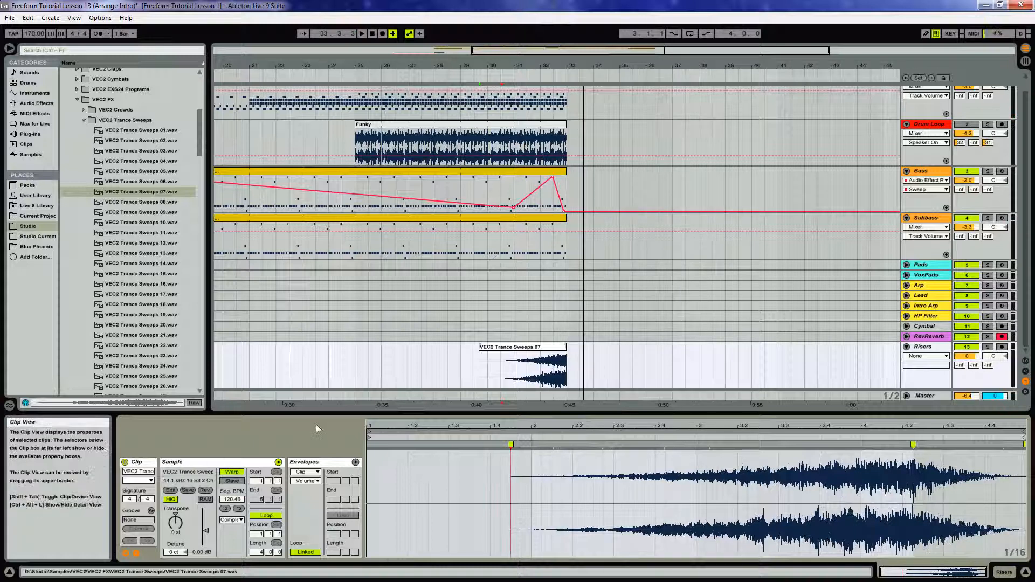
- Raise the Risers track's B-LongVerb send to -7.8 dB and adjust its C-Delay send during playback
drag(988, 366, 974, 347)
key(space)
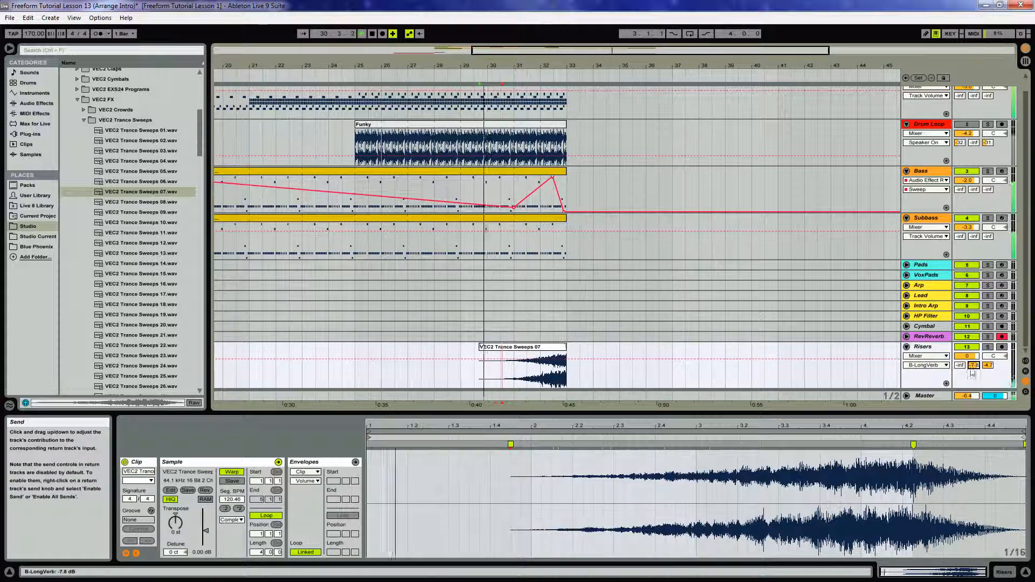
click(988, 365)
drag(988, 366, 988, 369)
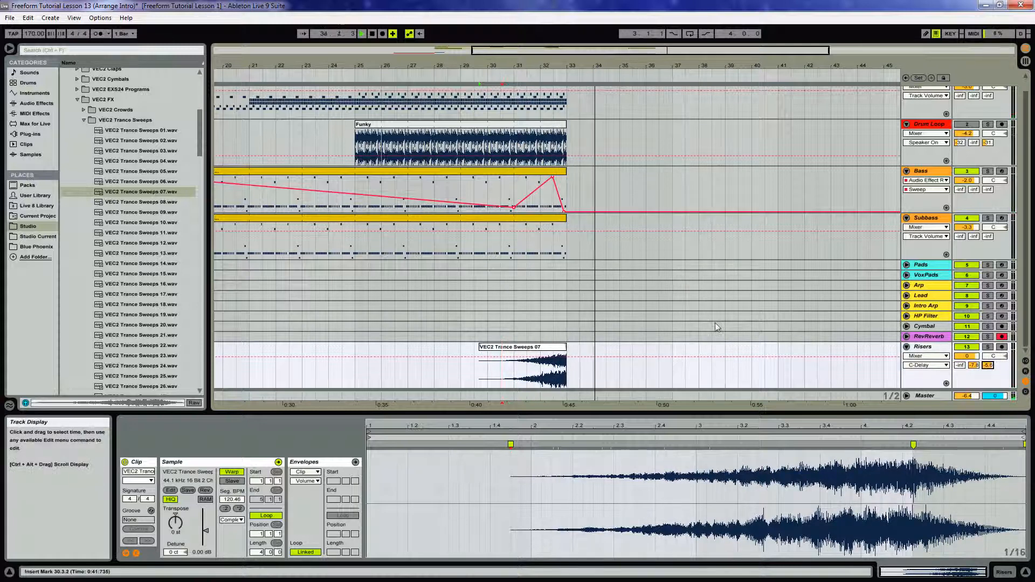
key(space)
- Extend the Trance Sweeps 07 clip's end to 33.3.4 and play it from the clip's start
click(541, 348)
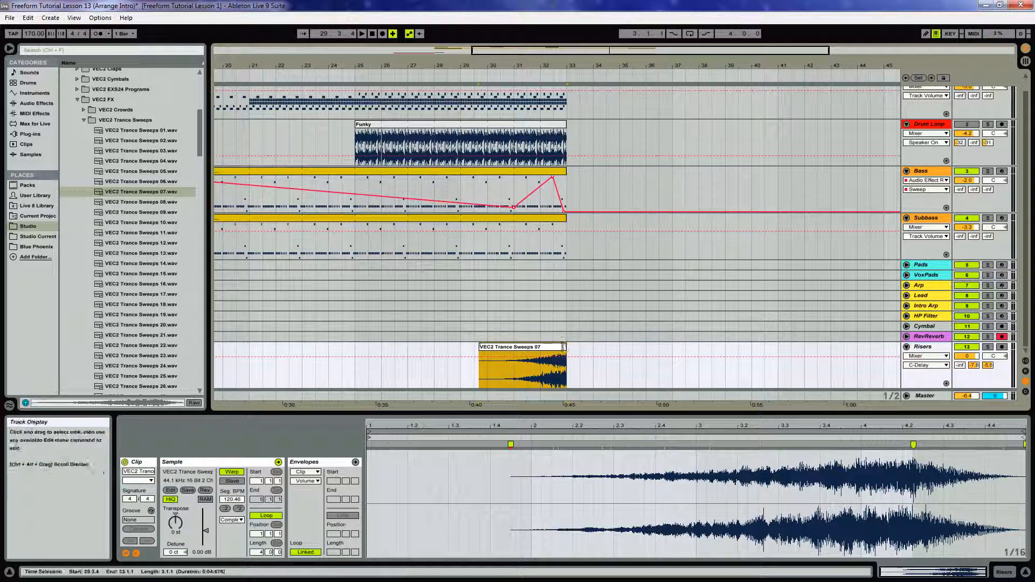
drag(573, 346, 584, 347)
key(space)
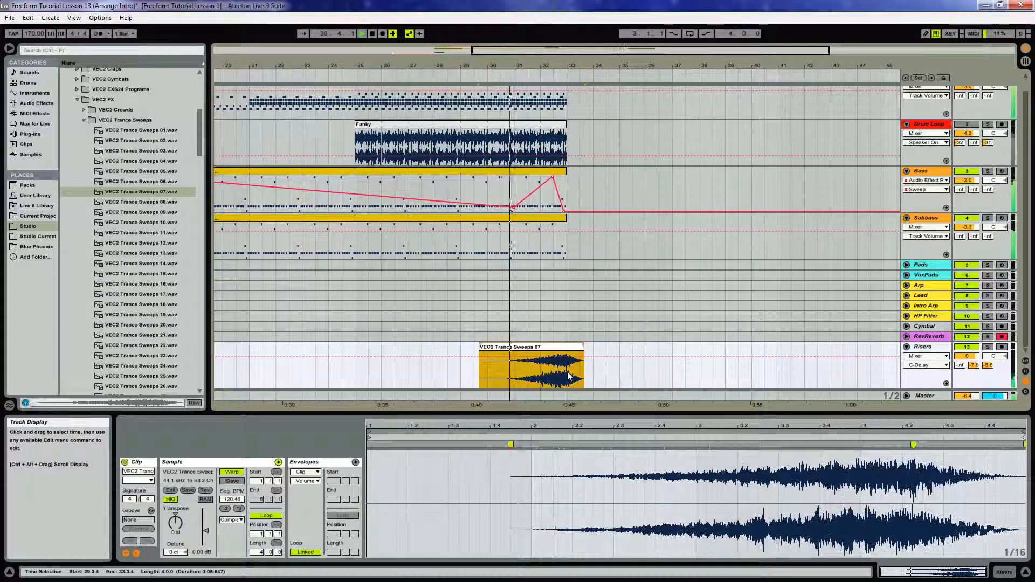
- Play the Trance Sweeps 07 clip around its peak, then split it at 33.1.1 and select the tail piece
click(571, 372)
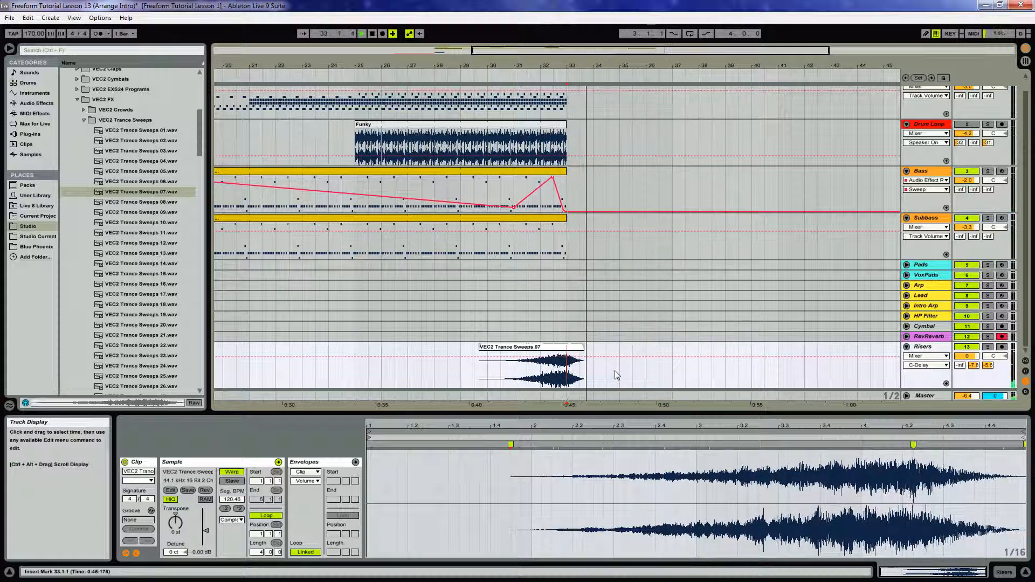
click(576, 347)
key(space)
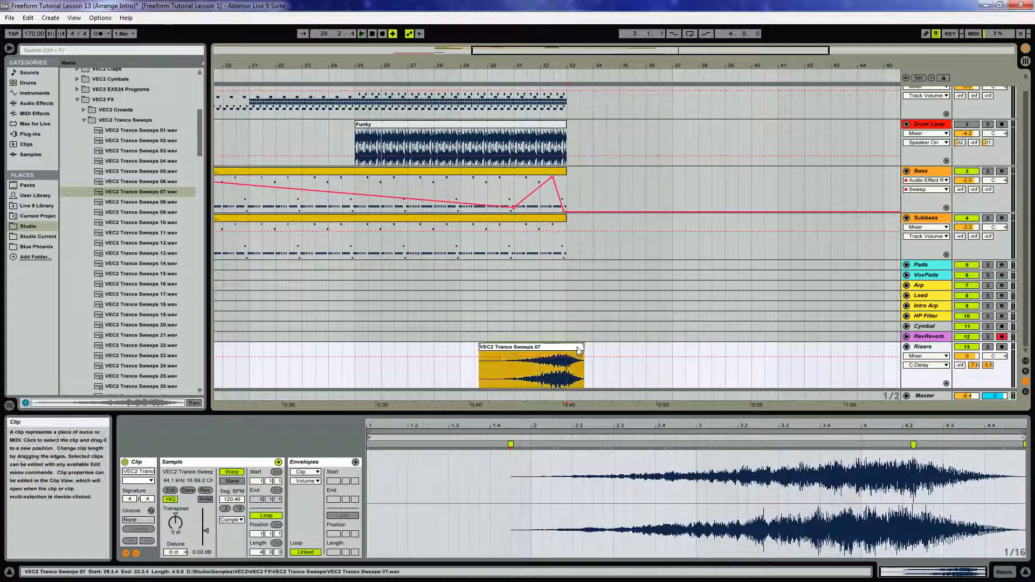
click(570, 368)
key(space)
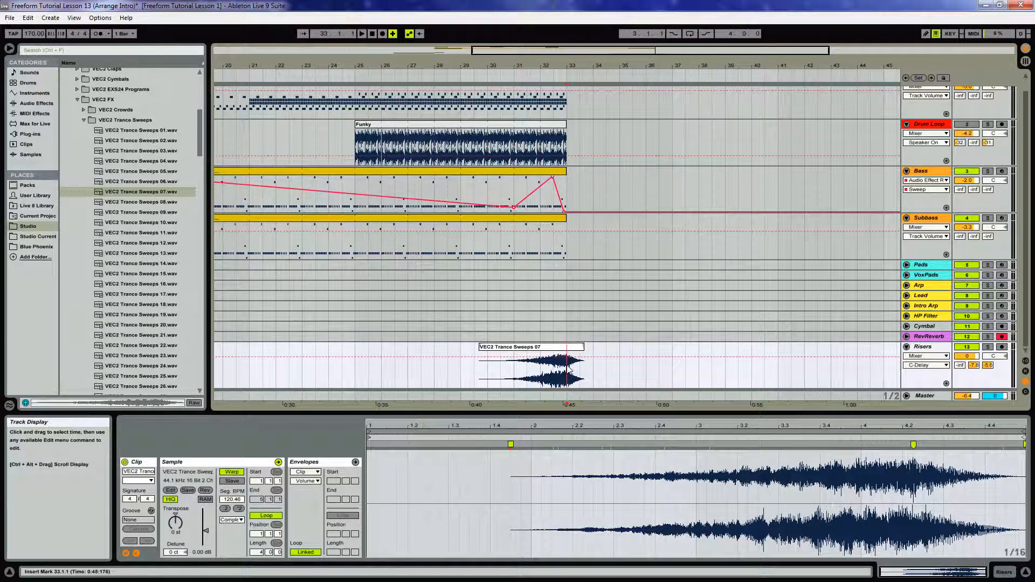
key(ctrl+e)
click(576, 356)
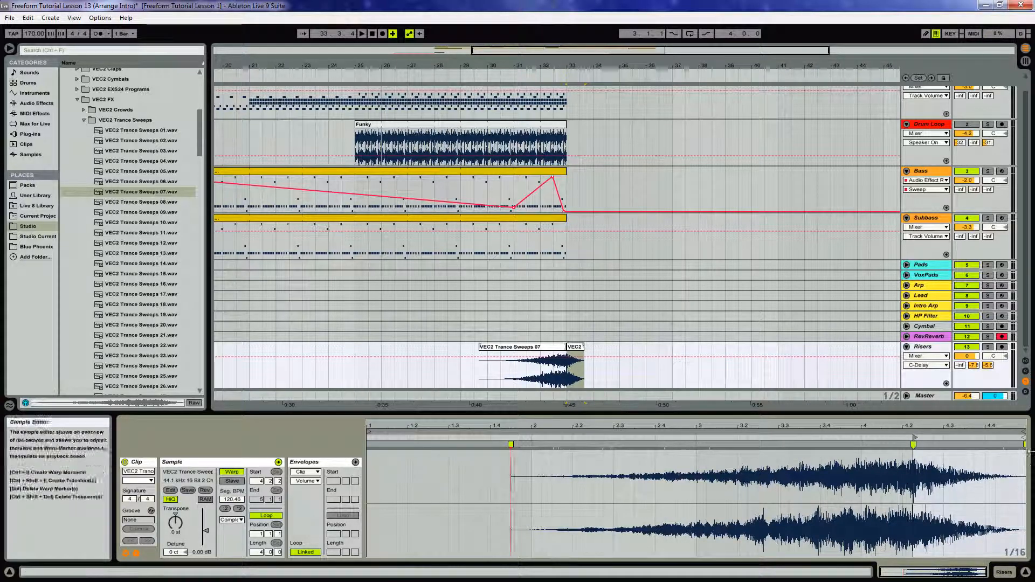
- Stretch the sweep tail by moving its last warp marker to 5.2, extend that clip to 34.1.1 and play both pieces
mouse_move(1025, 445)
mouse_down()
mouse_move(894, 445)
mouse_move(913, 445)
mouse_move(911, 436)
mouse_up()
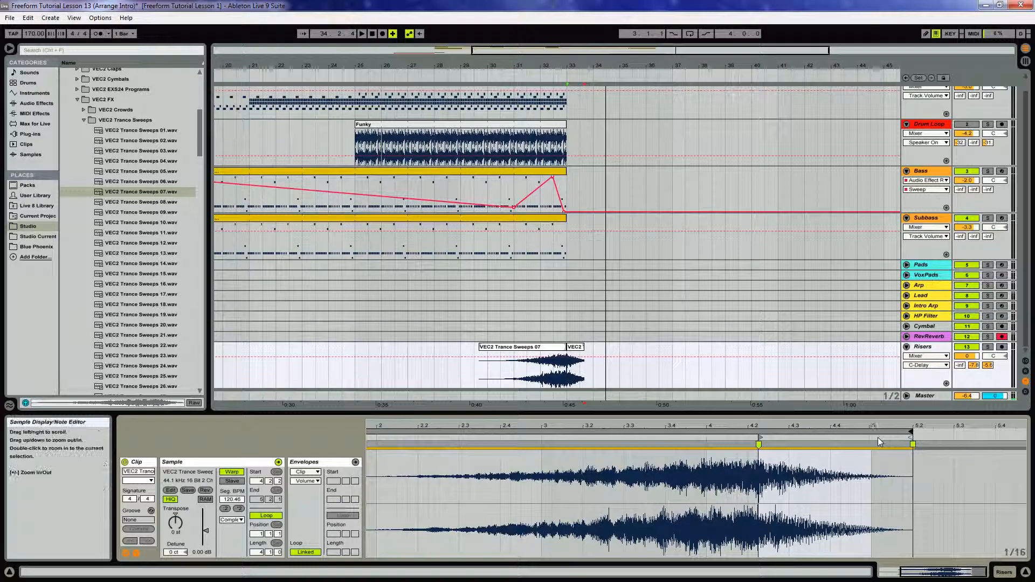
drag(587, 349, 596, 349)
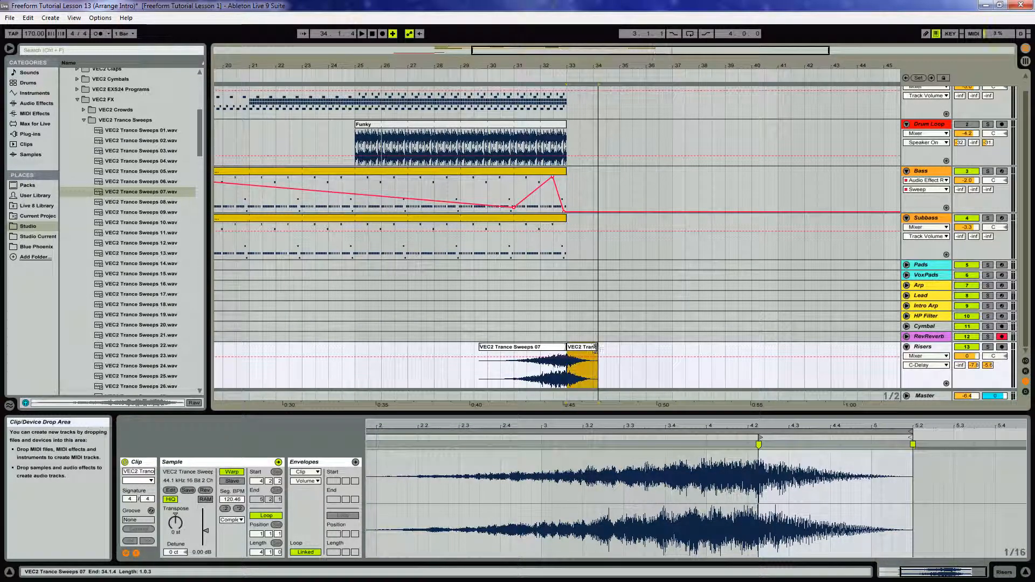
key(space)
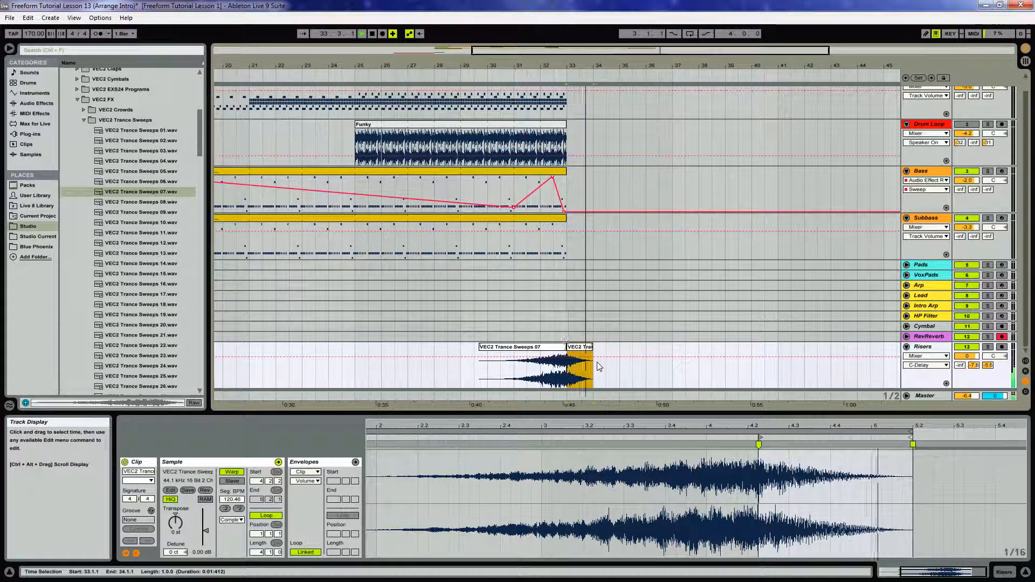
key(space)
click(547, 347)
key(space)
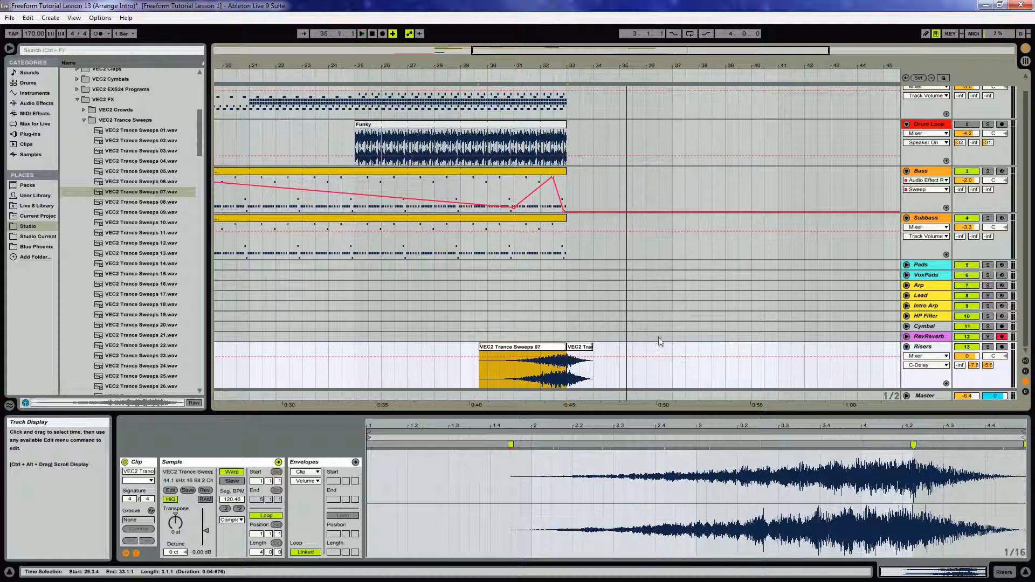
- Copy the crash clip on the Cymbal track from bar 17 to bar 33
drag(521, 64, 521, 33)
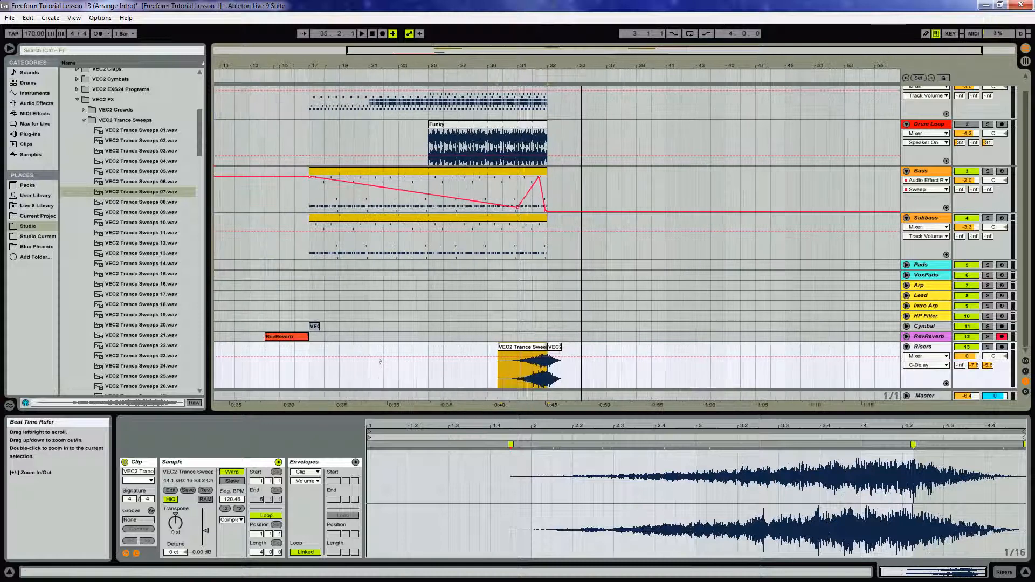
drag(314, 326, 546, 328)
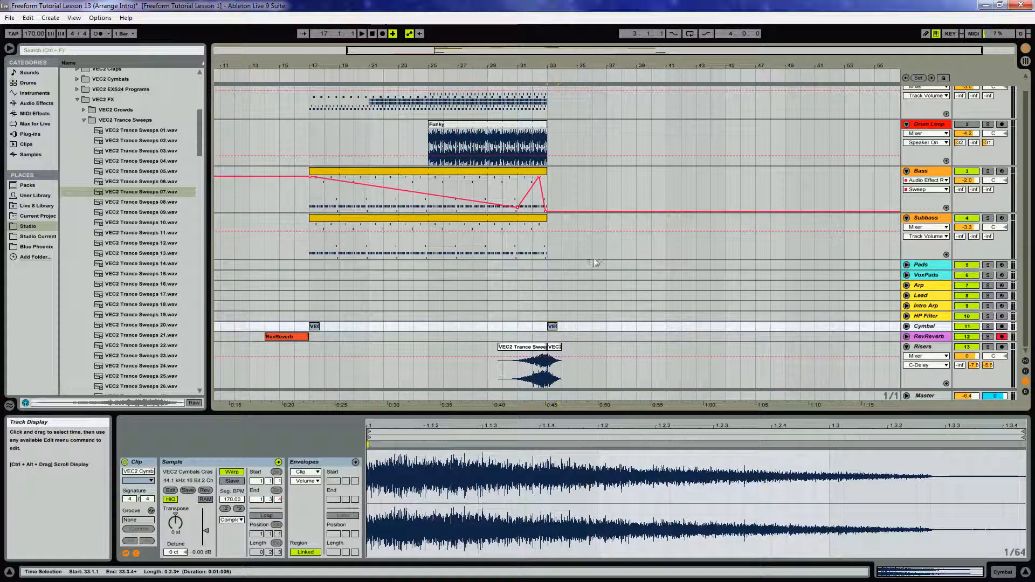
- Lock the automation envelopes and copy the Bass, Subbass and full Drums clips to fill bars 33 to 49
scroll(588, 261, up, 1)
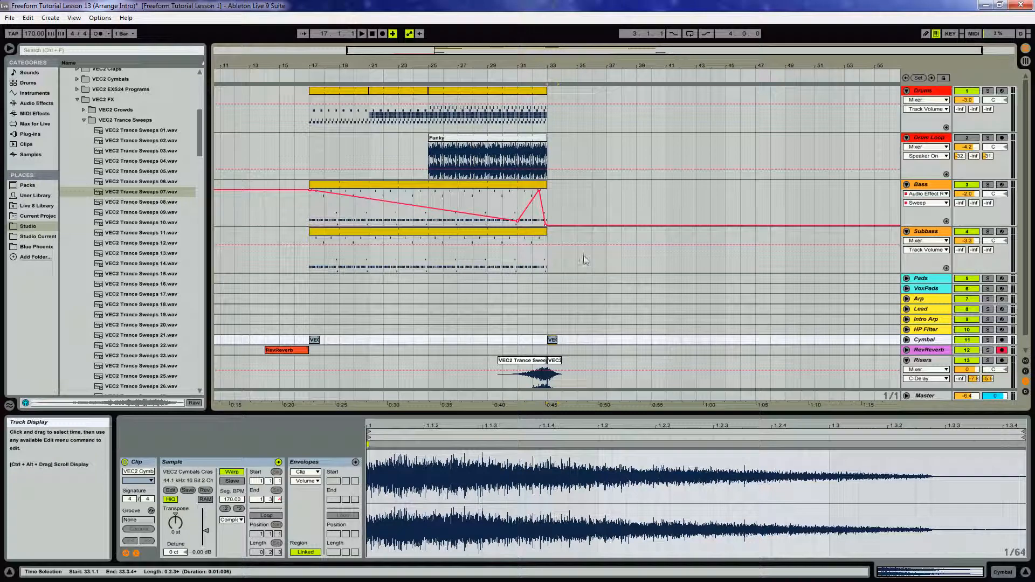
click(547, 186)
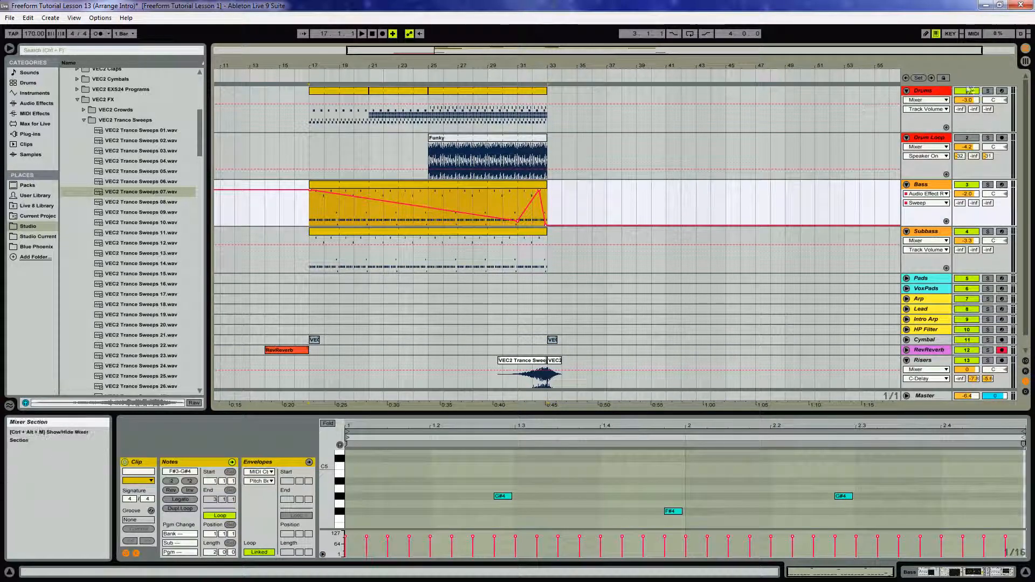
click(943, 80)
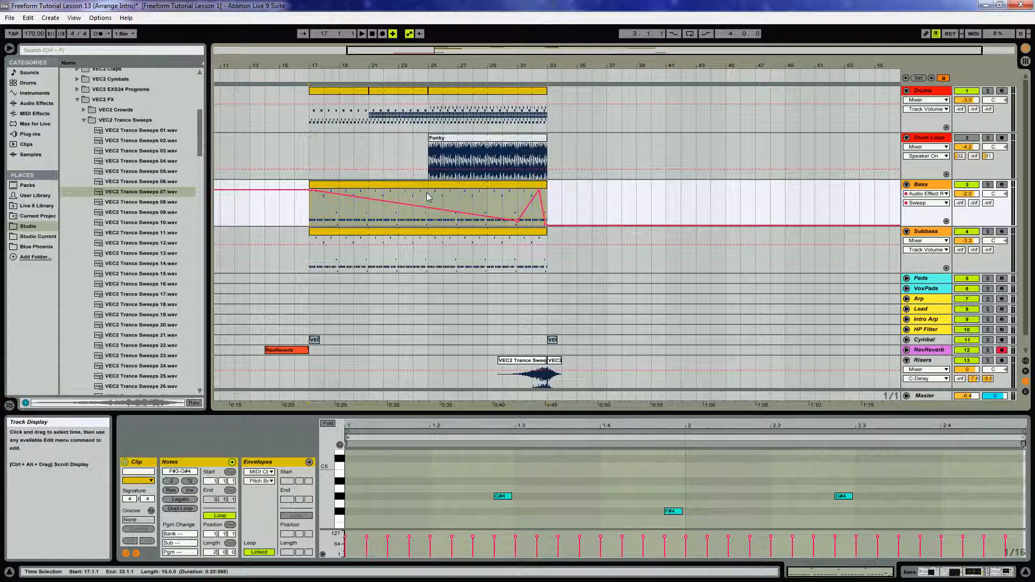
drag(446, 194, 647, 185)
drag(364, 233, 593, 233)
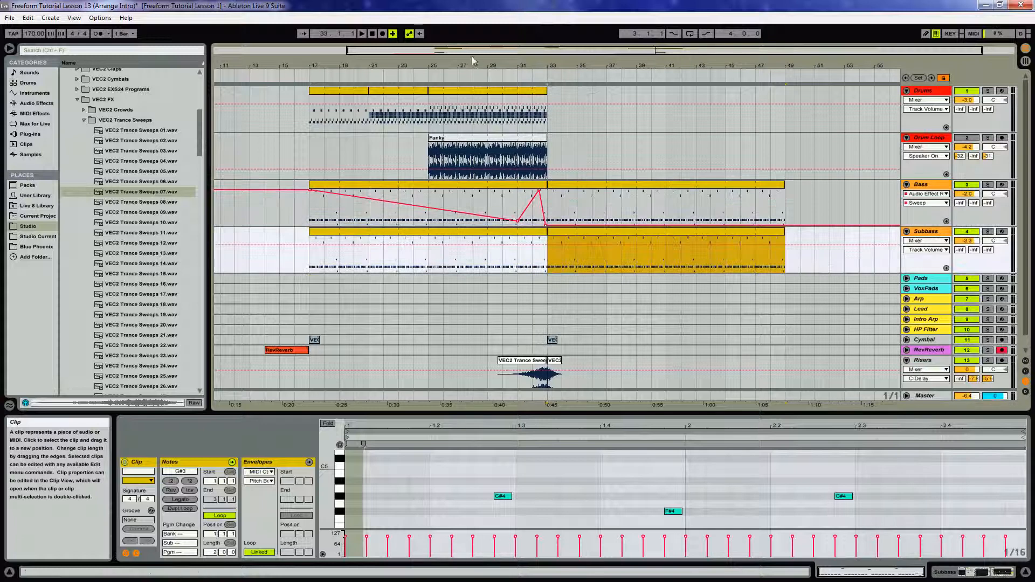
drag(520, 91, 743, 94)
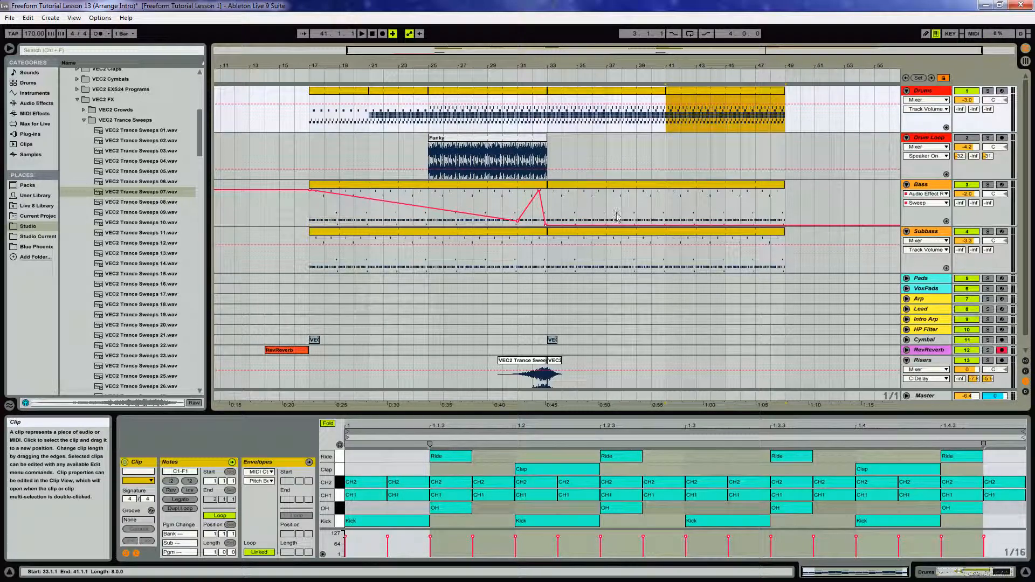
- Paste the arp clip on the Intro Arp track at bar 33 and extend it to bar 49
click(924, 321)
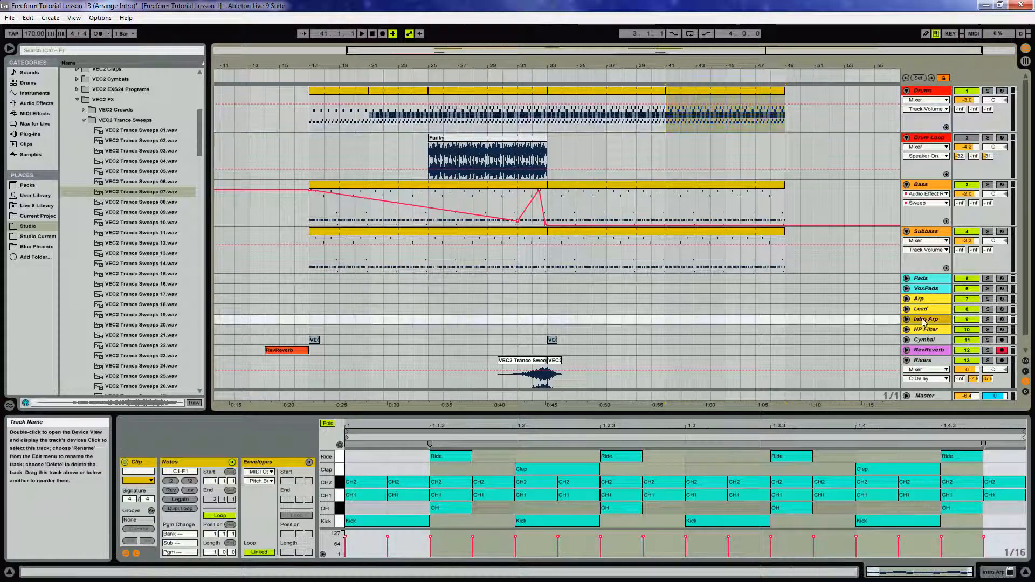
click(548, 320)
key(ctrl+v)
drag(665, 322, 784, 324)
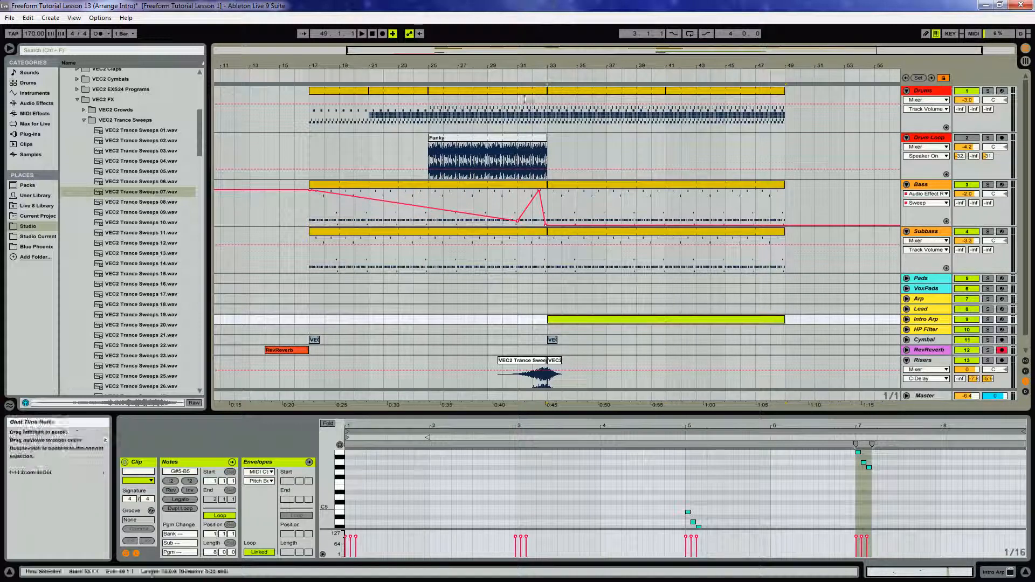
- Play the arrangement from just before bar 31 and unfold the Cymbal track
click(509, 78)
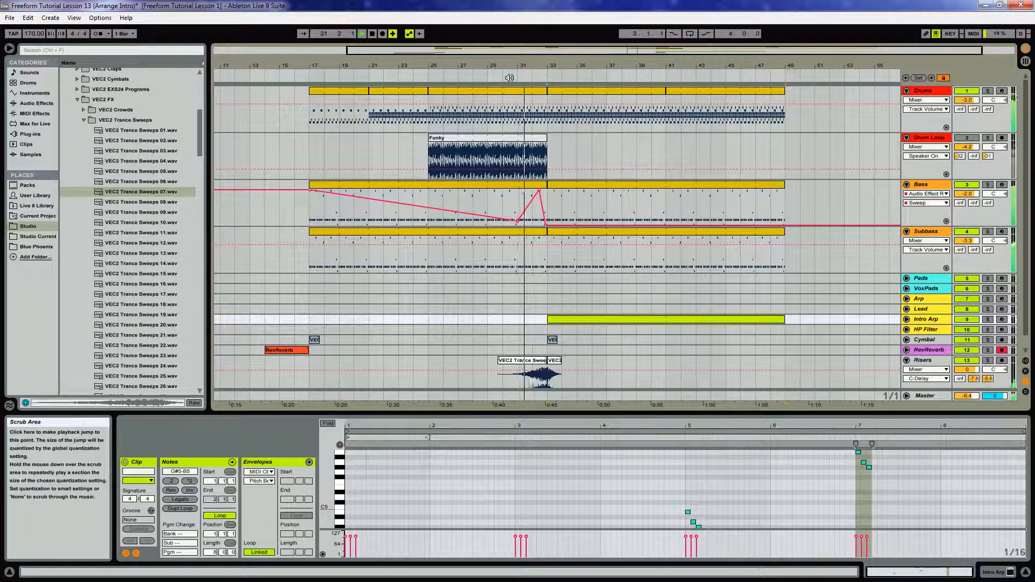
click(906, 340)
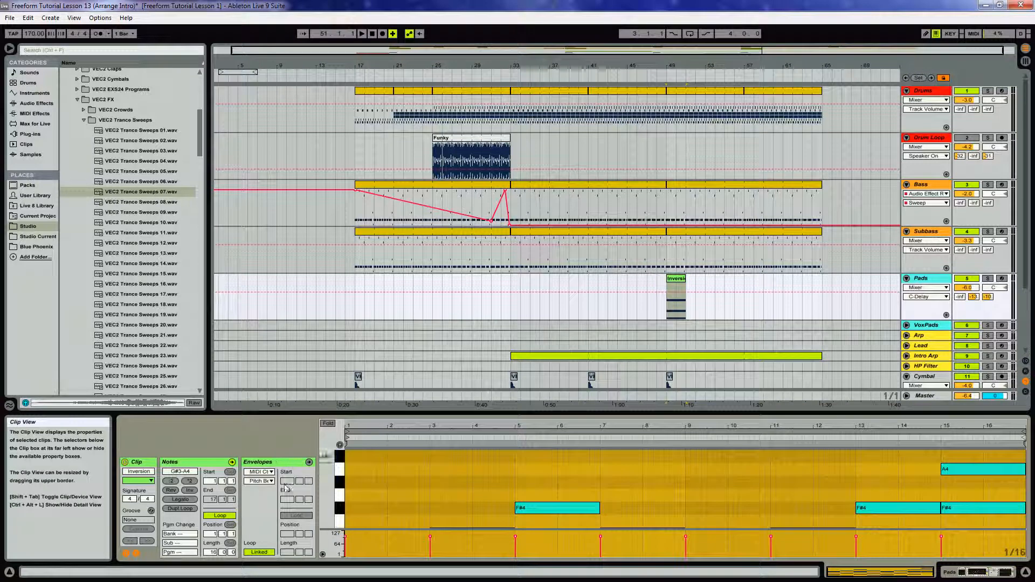
- Crop the Inversion clip on the Pads track, enable its loop, extend it to bar 65 and play it
right_click(677, 281)
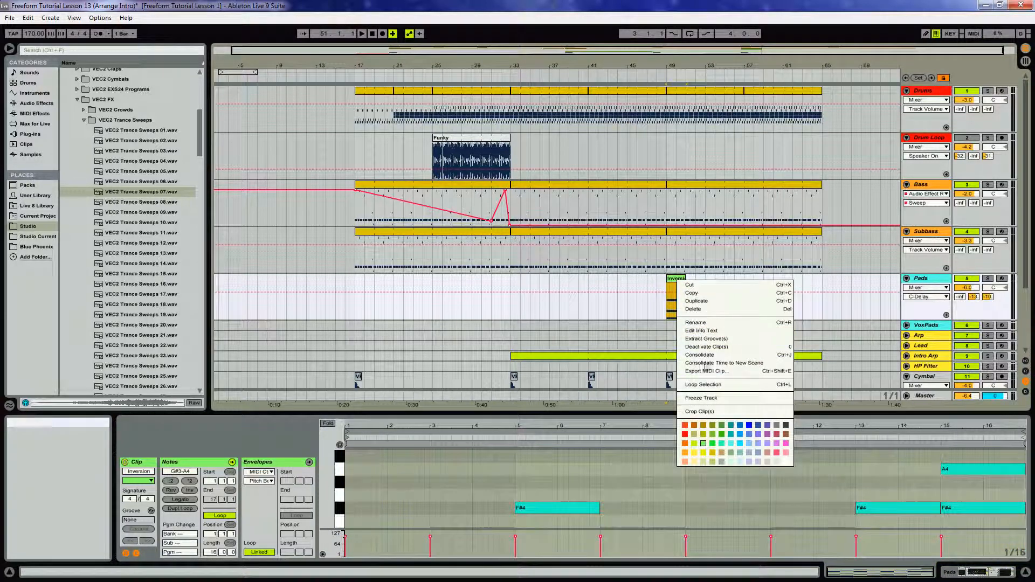
click(702, 411)
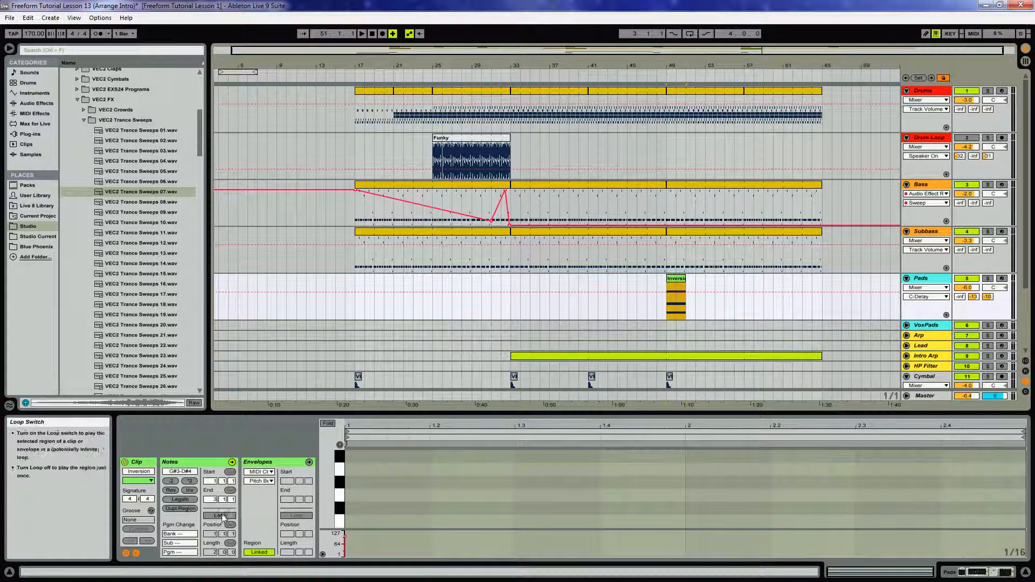
drag(686, 281, 822, 282)
key(space)
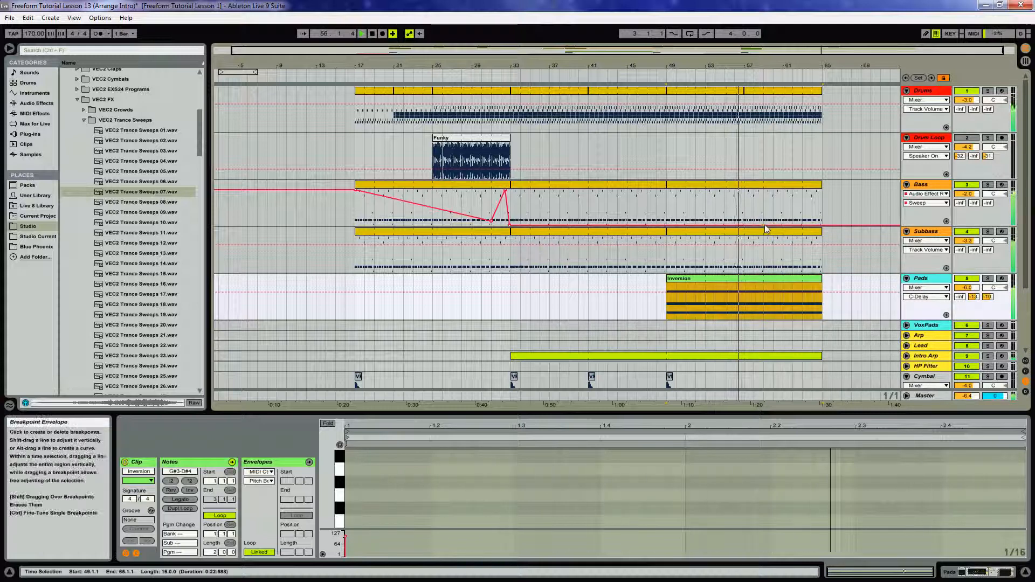
- Ramp the Bass track's Sweep automation from bar 61 up to 127 at bar 65 and remove the breakpoint after it
click(785, 225)
click(829, 225)
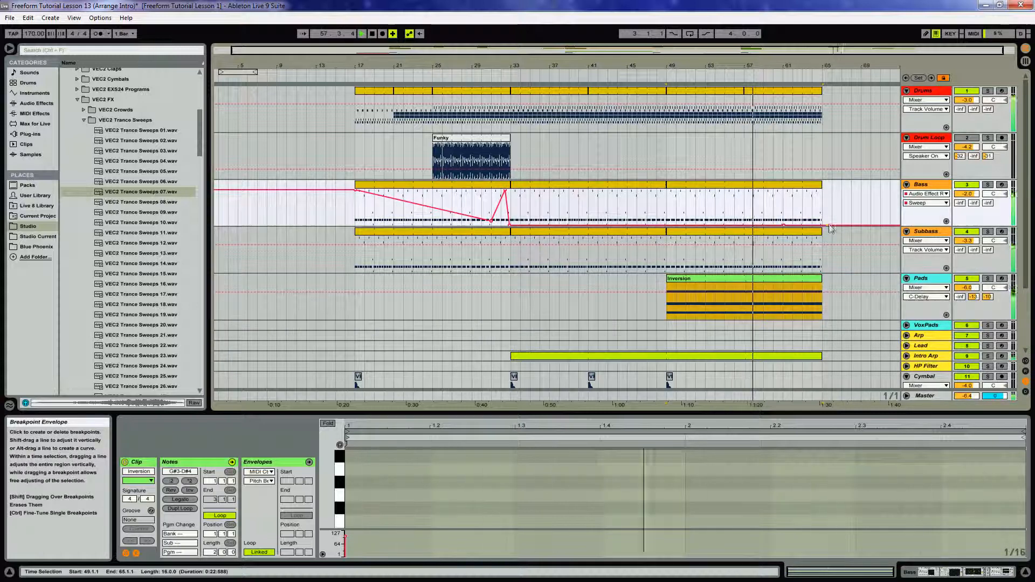
drag(822, 225, 823, 190)
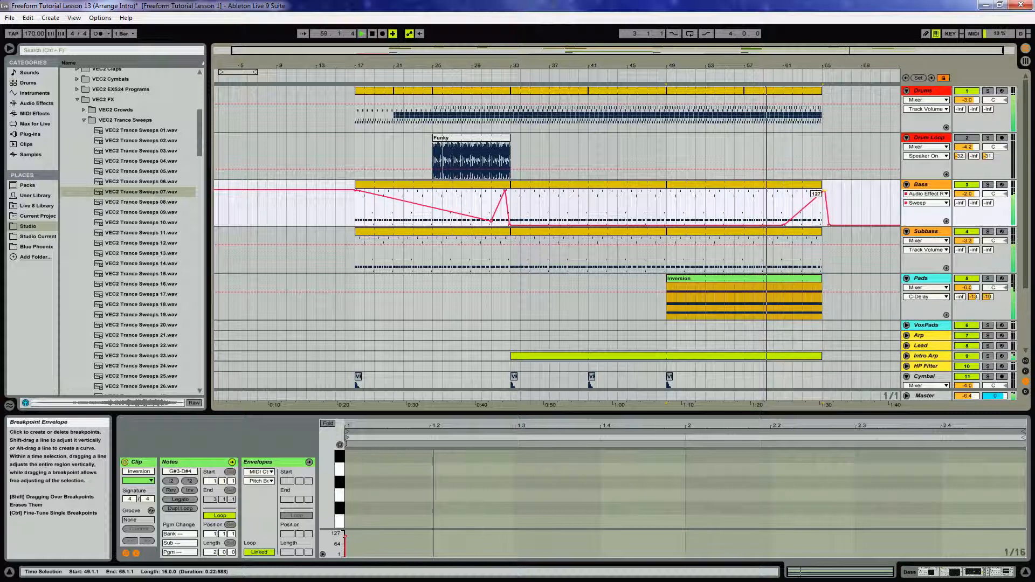
click(829, 225)
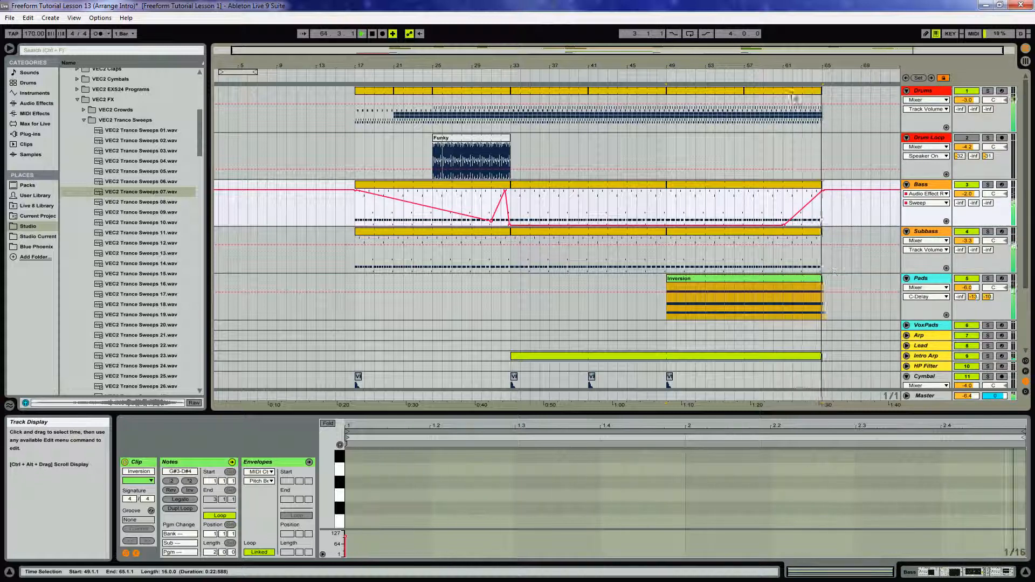
- Copy the crash and both riser clips around bar 49 so that the crash lands on bar 65
mouse_move(790, 63)
mouse_down()
mouse_move(780, 65)
mouse_move(784, 57)
mouse_up()
scroll(789, 189, down, 2)
scroll(790, 192, down, 1)
key(space)
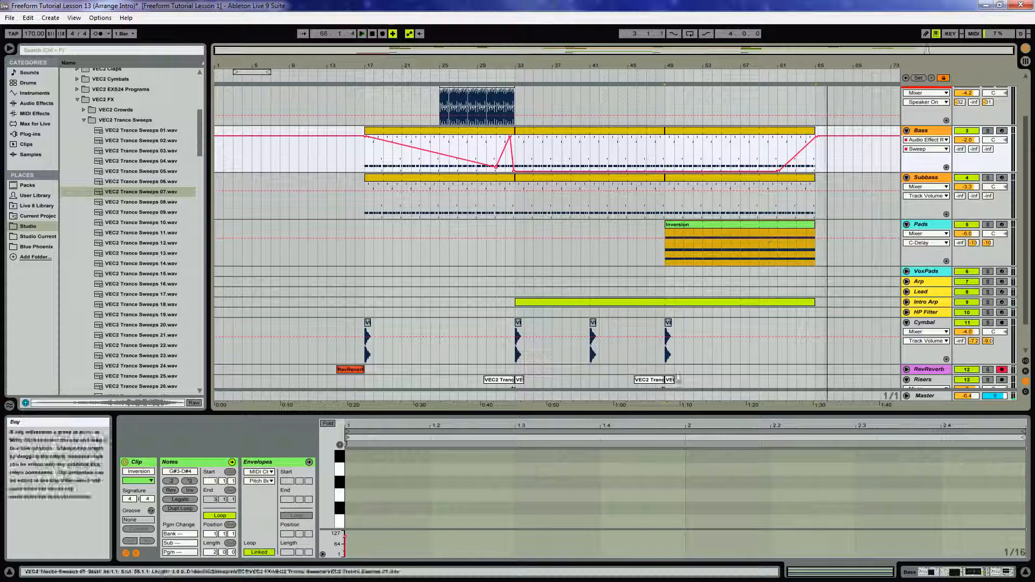
click(651, 380)
shift+click(670, 380)
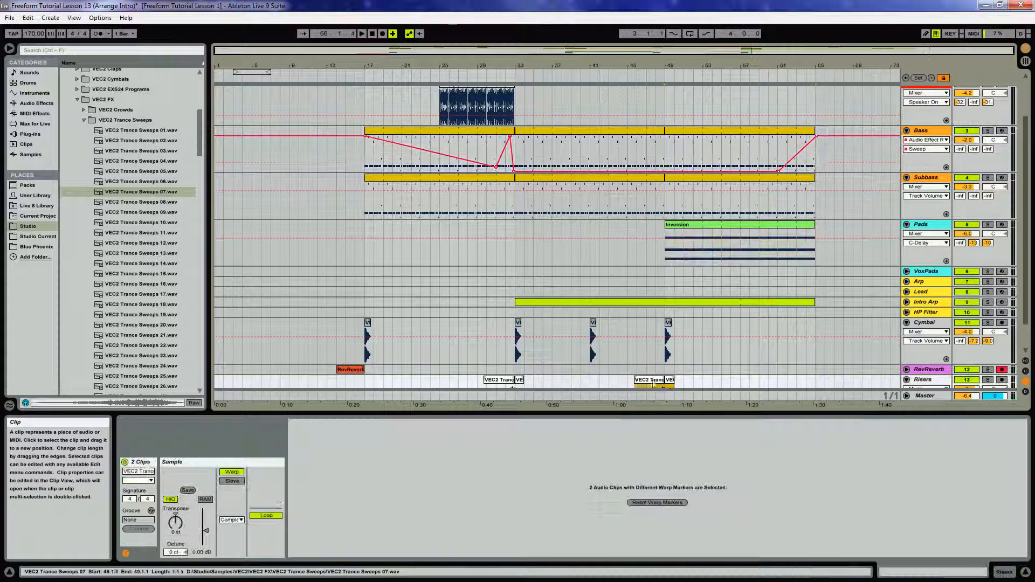
shift+click(669, 334)
drag(670, 334, 819, 326)
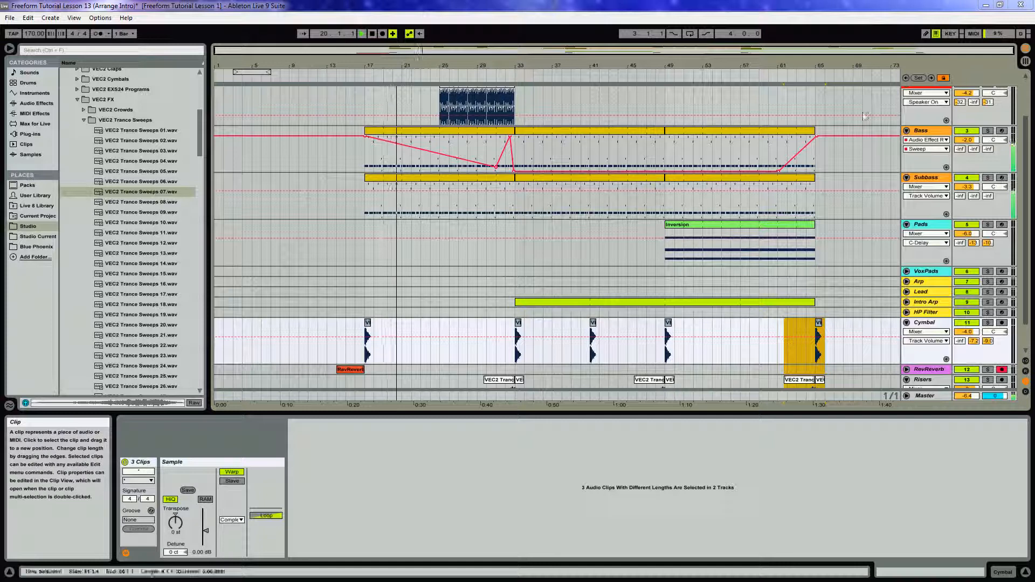
- Listen to the intro with the Drum Loop track activated, then deactivate the track again
drag(1030, 156, 1026, 111)
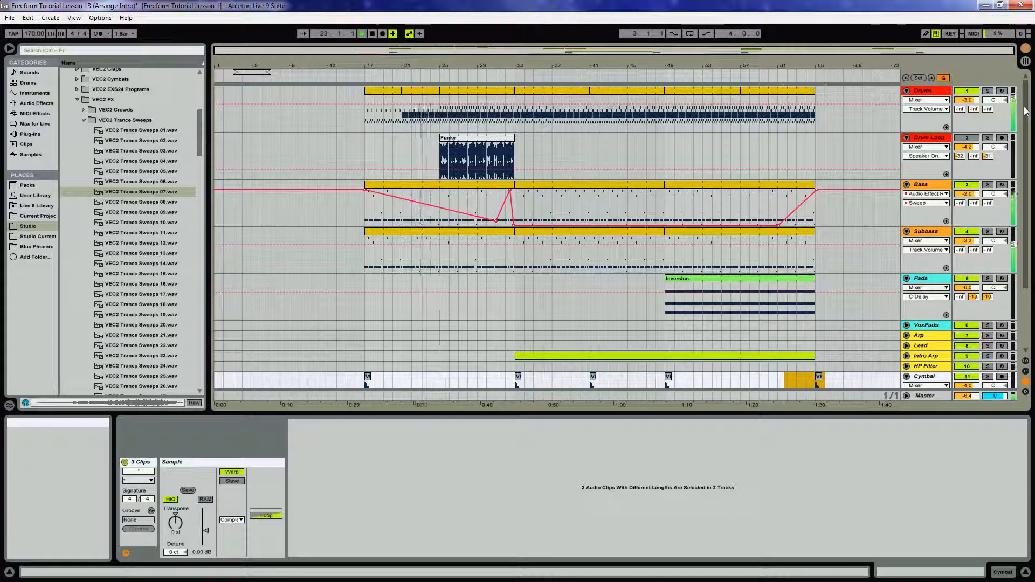
click(932, 139)
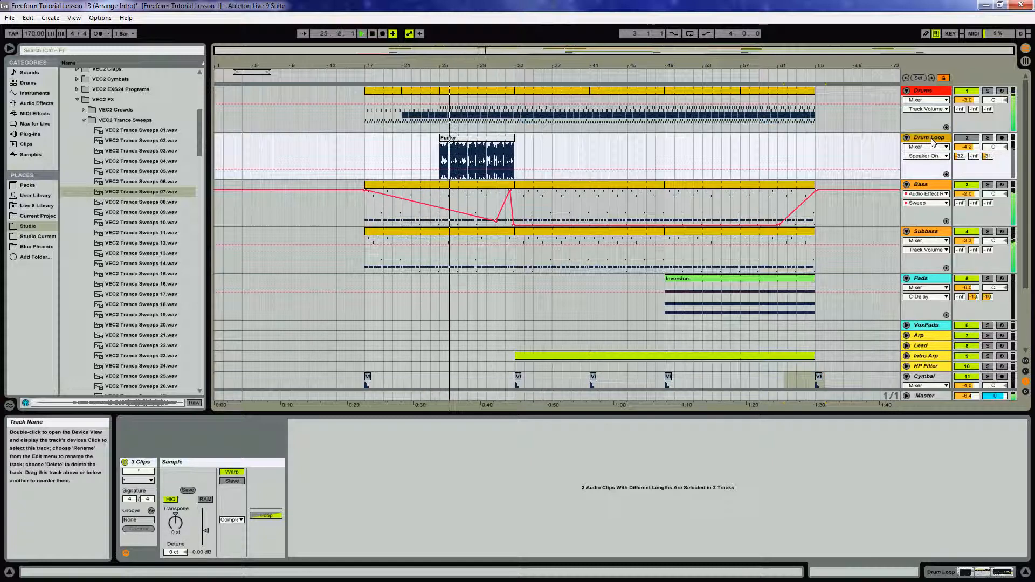
click(966, 139)
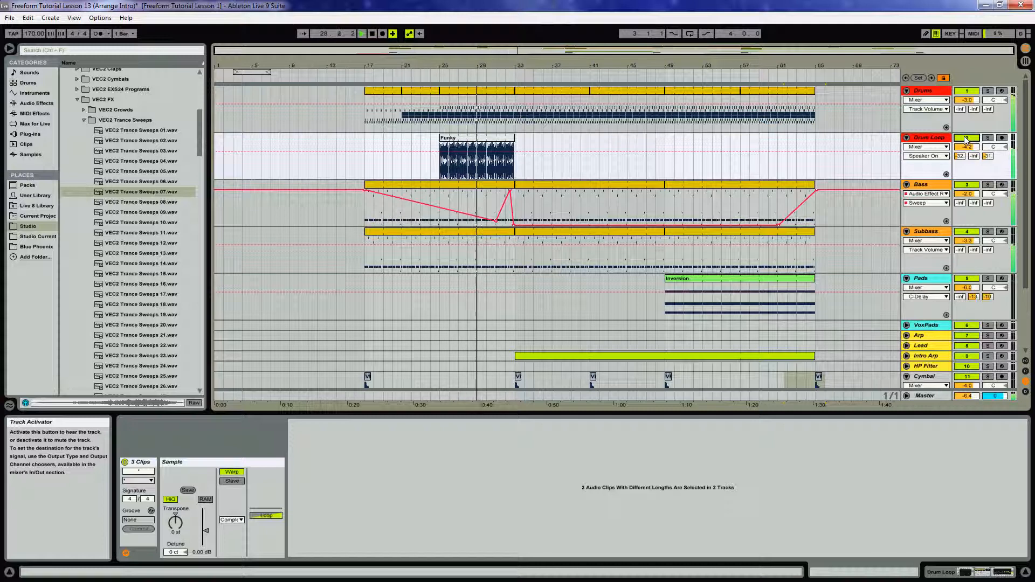
click(965, 139)
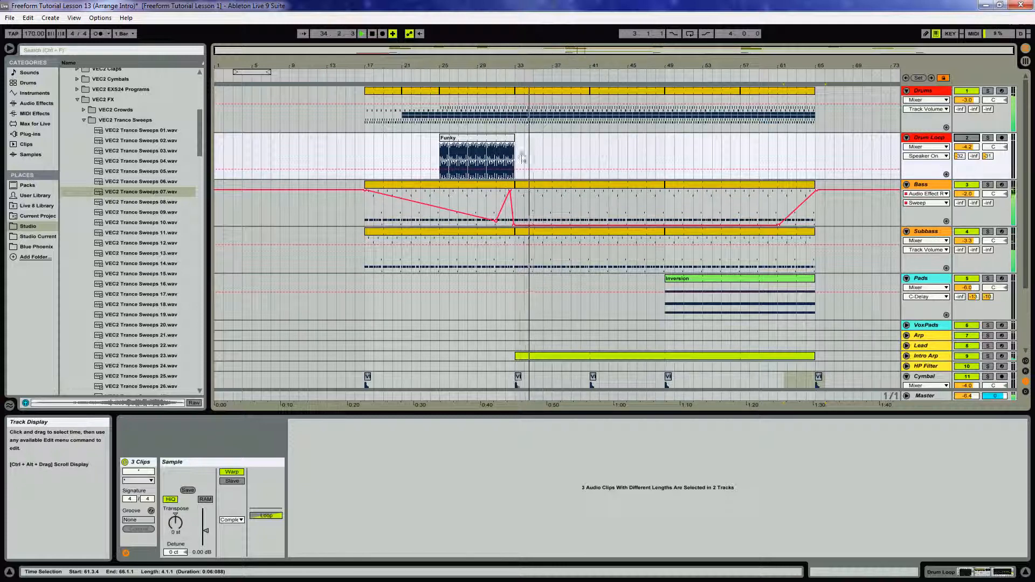
- Clear the clip volume envelope of the Funky clip on the Drum Loop track
click(486, 159)
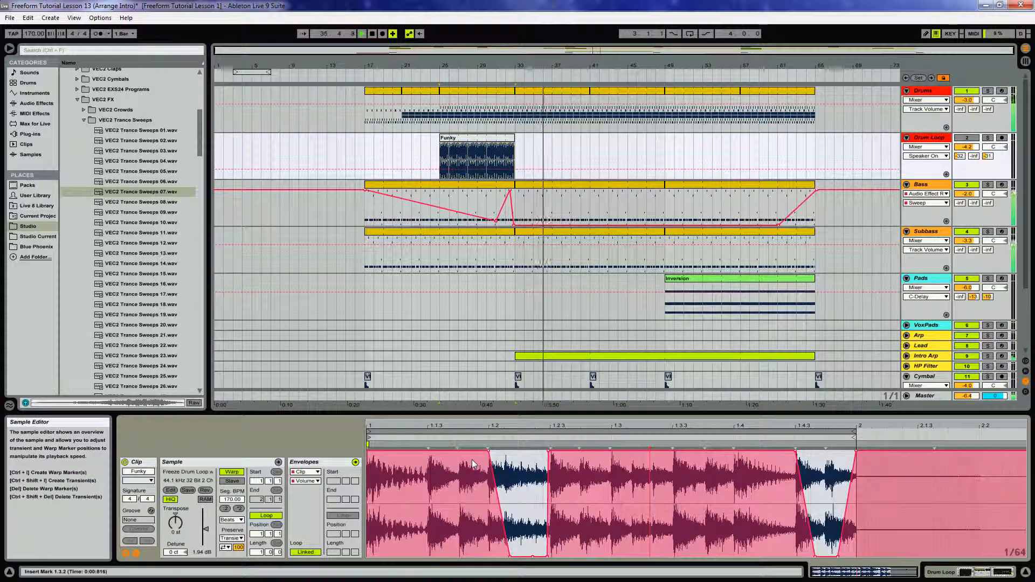
right_click(526, 519)
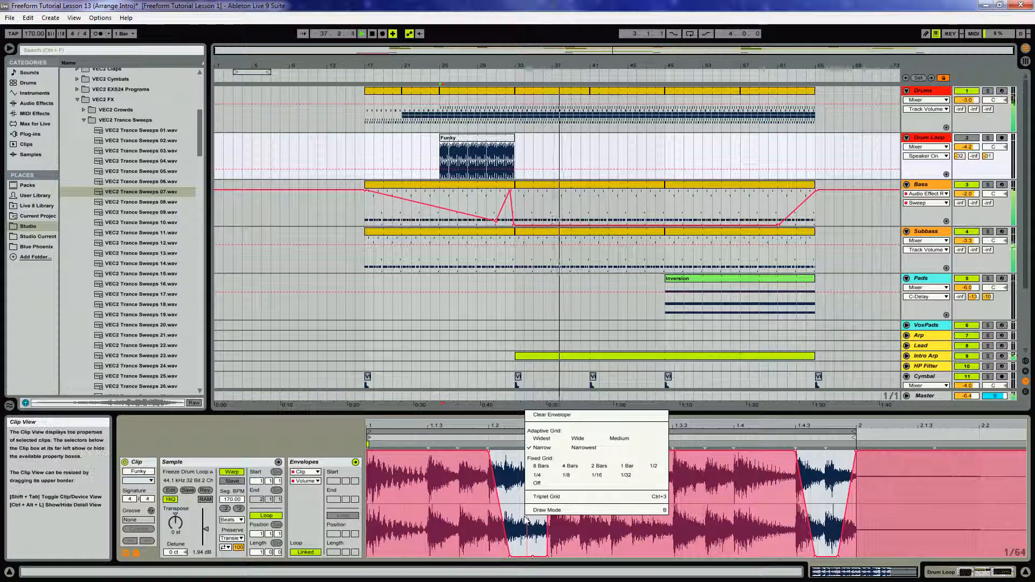
click(557, 417)
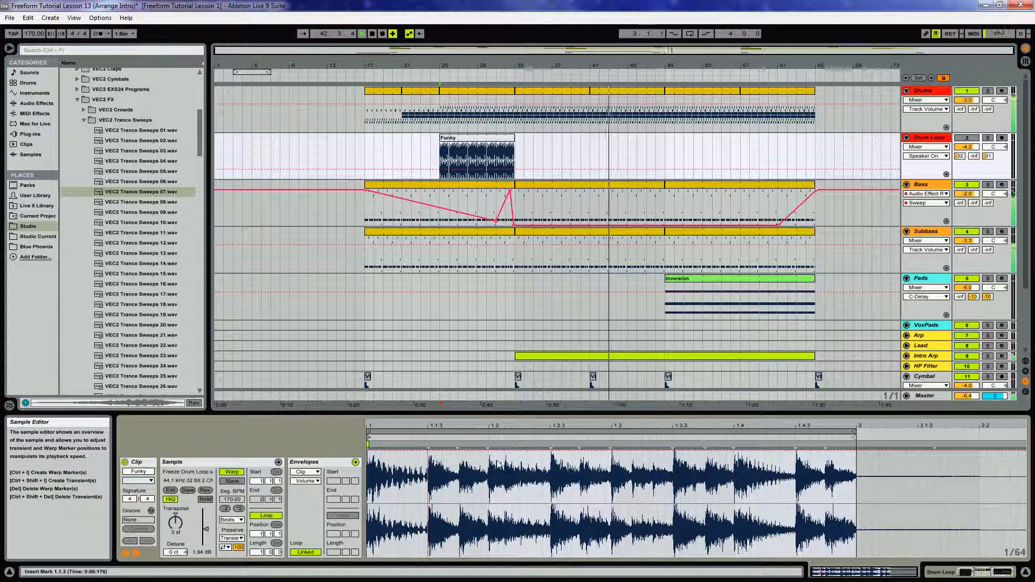
- Silence beats 2 and 4 in the Funky clip's volume envelope and copy the clip to bar 49 on the Drum Loop track
drag(489, 458, 593, 556)
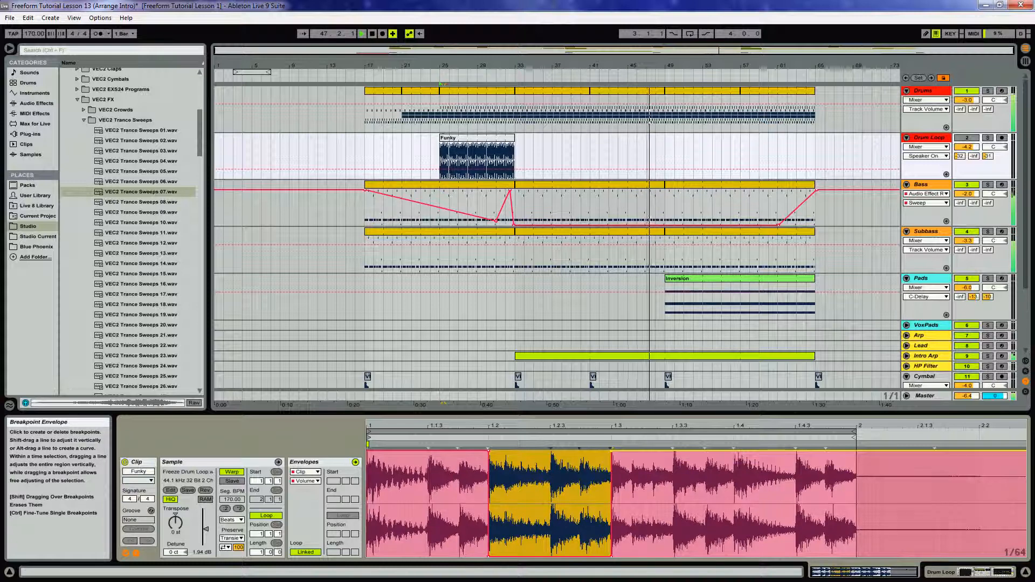
drag(741, 459, 850, 466)
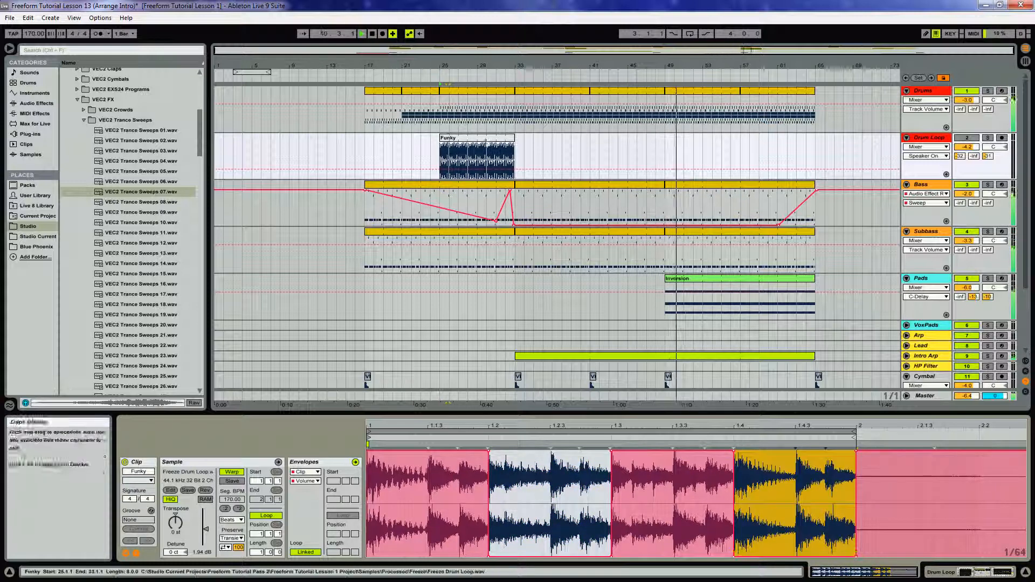
drag(798, 485, 706, 143)
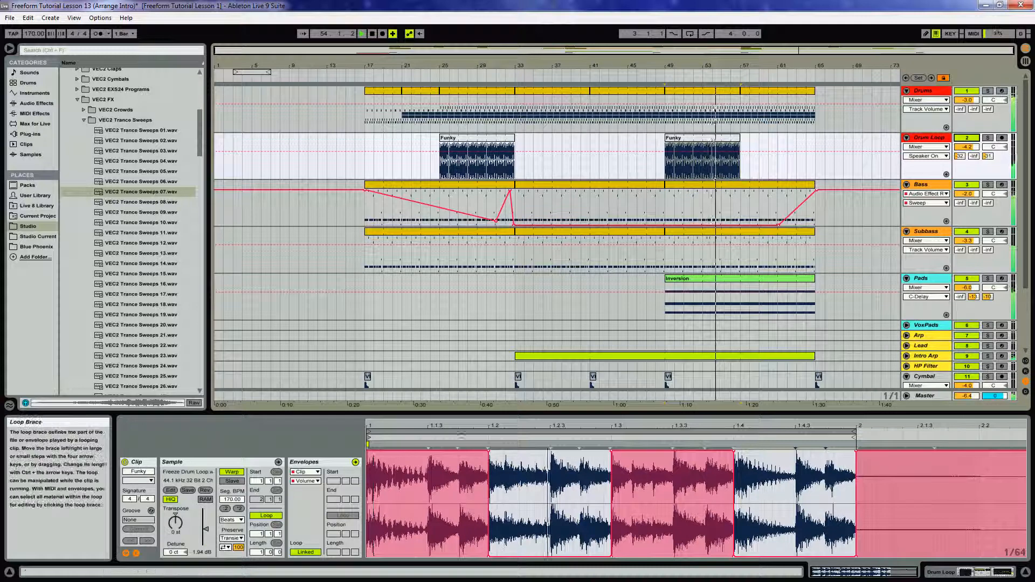
- Extend the copied Funky clip's first silent section back to 1.1.4 and lengthen the clip to bar 65
click(475, 463)
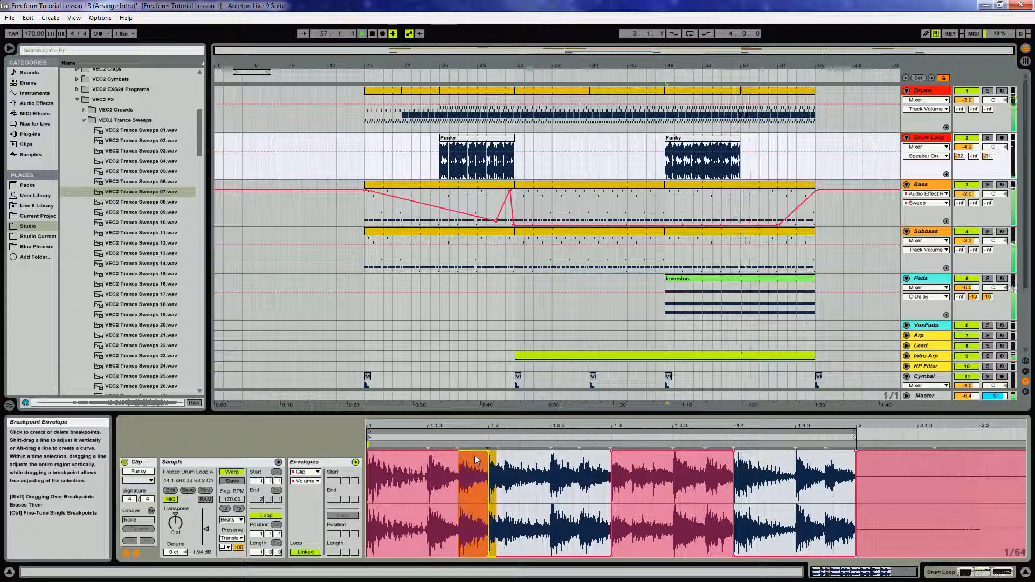
drag(473, 451, 474, 556)
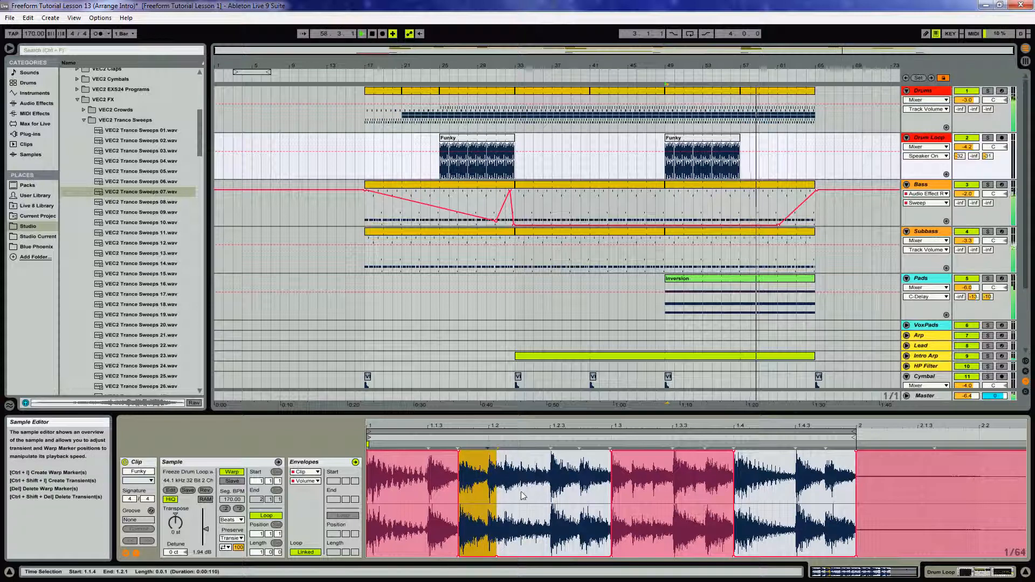
drag(737, 131, 819, 148)
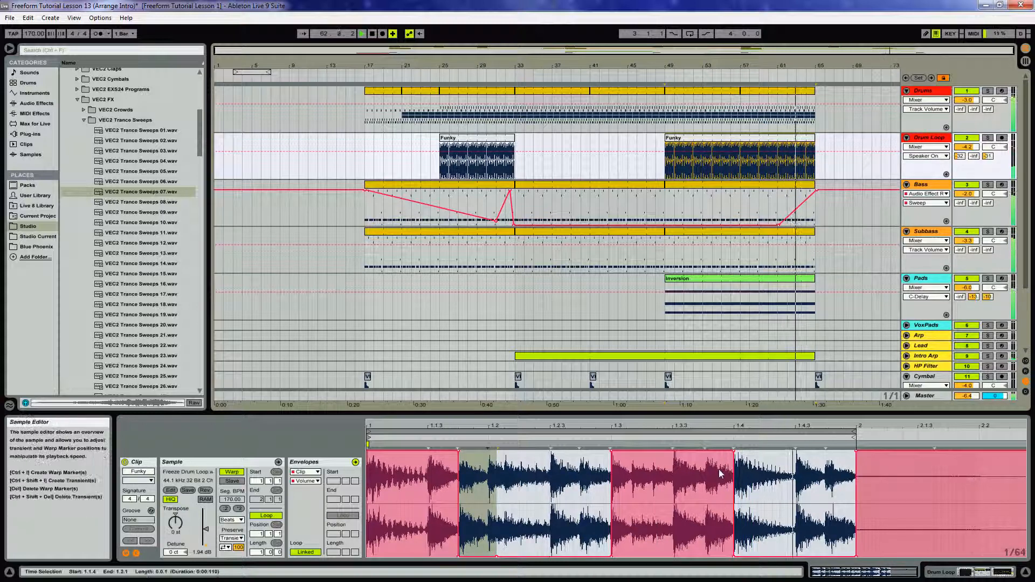
- Extend the second silent section of the Funky clip's volume envelope back to start at 1.3.4
click(704, 465)
drag(708, 464, 733, 463)
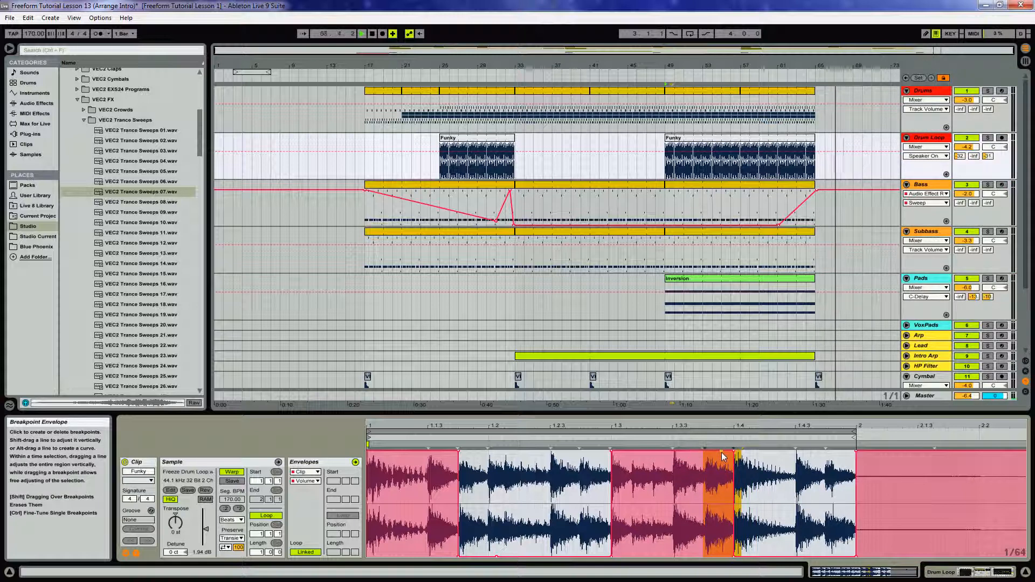
click(757, 462)
drag(708, 470, 758, 473)
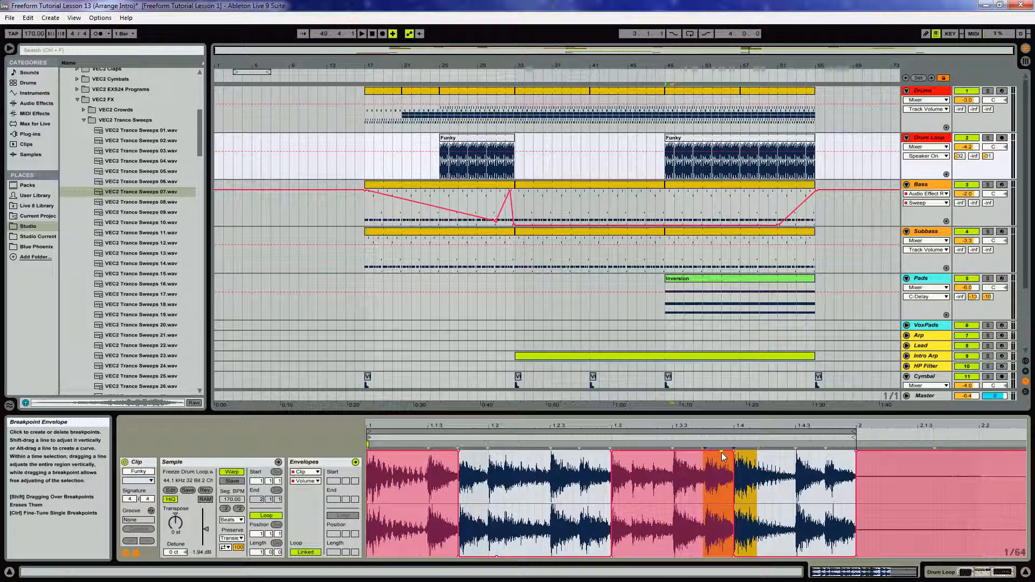
drag(709, 489, 708, 558)
- Extend the start of the Funky clip at bar 49 back to bar 25, replacing the earlier clip
click(698, 142)
key(space)
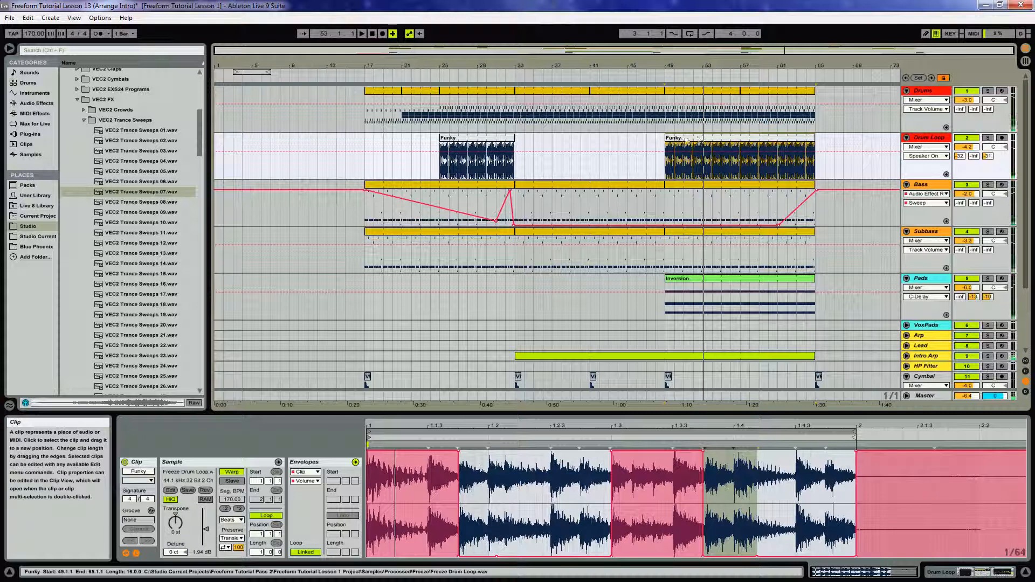
drag(659, 139, 441, 139)
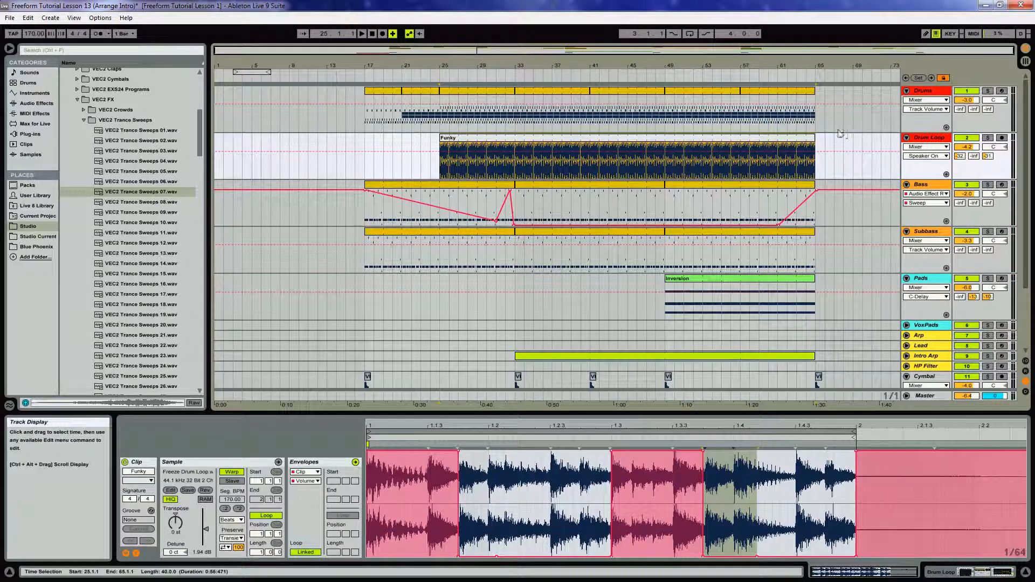
- Play the end of the intro and lengthen the Intro Arp clip to bar 73
click(791, 74)
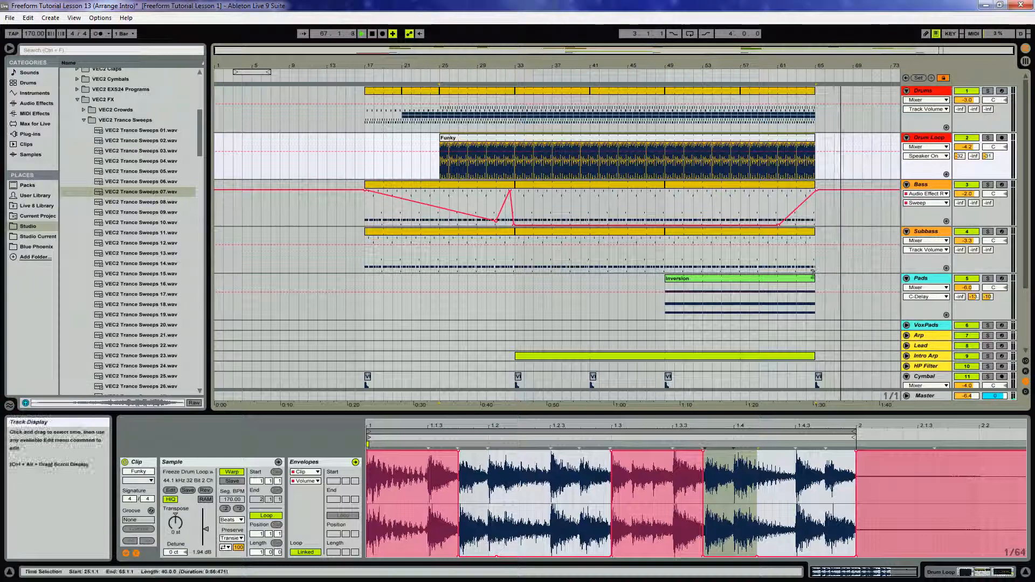
scroll(810, 272, down, 2)
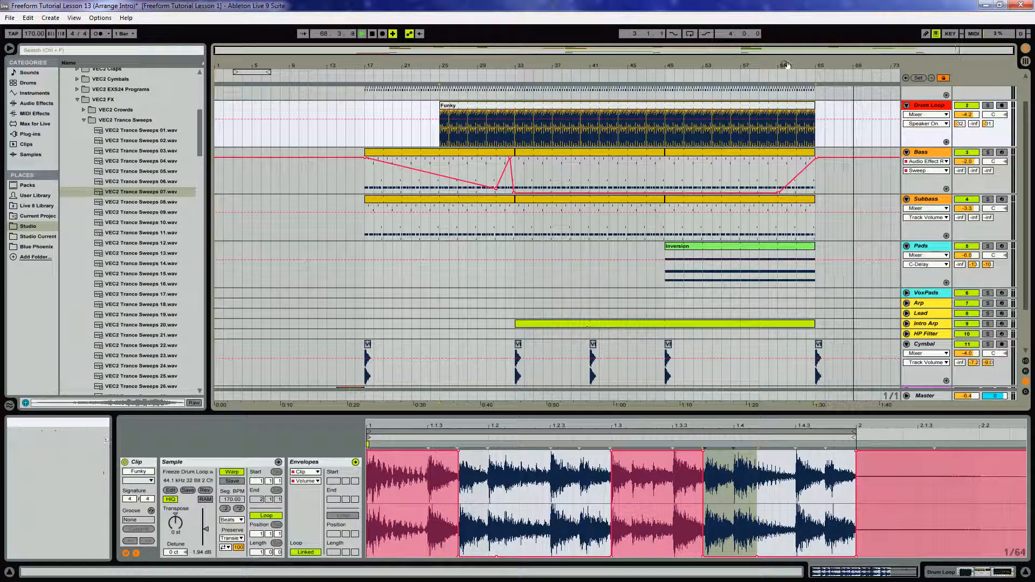
drag(813, 324, 788, 325)
key(space)
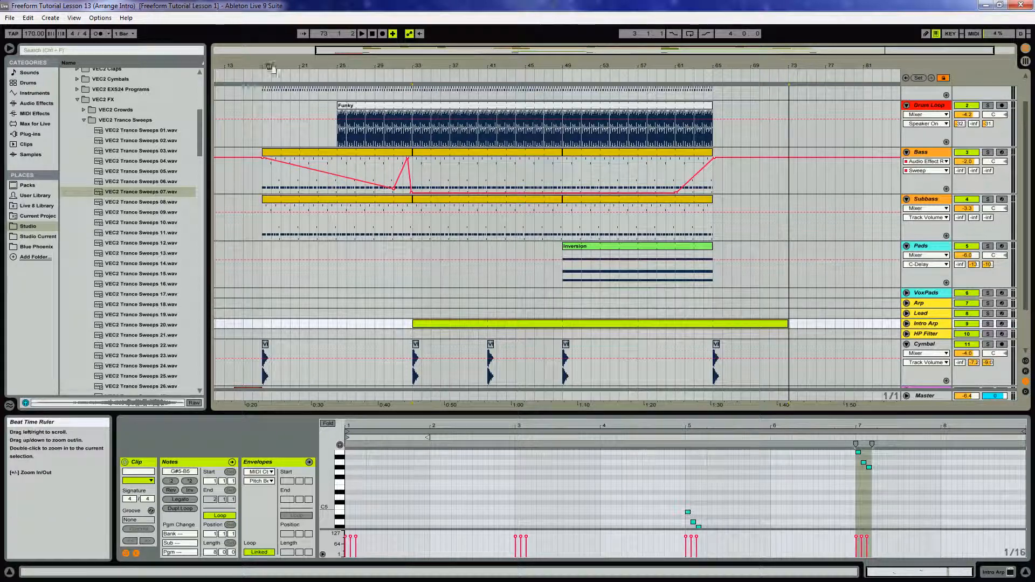
- Fold the Drum Loop, Bass and Subbass tracks in the arrangement
drag(271, 66, 274, 48)
scroll(529, 208, up, 3)
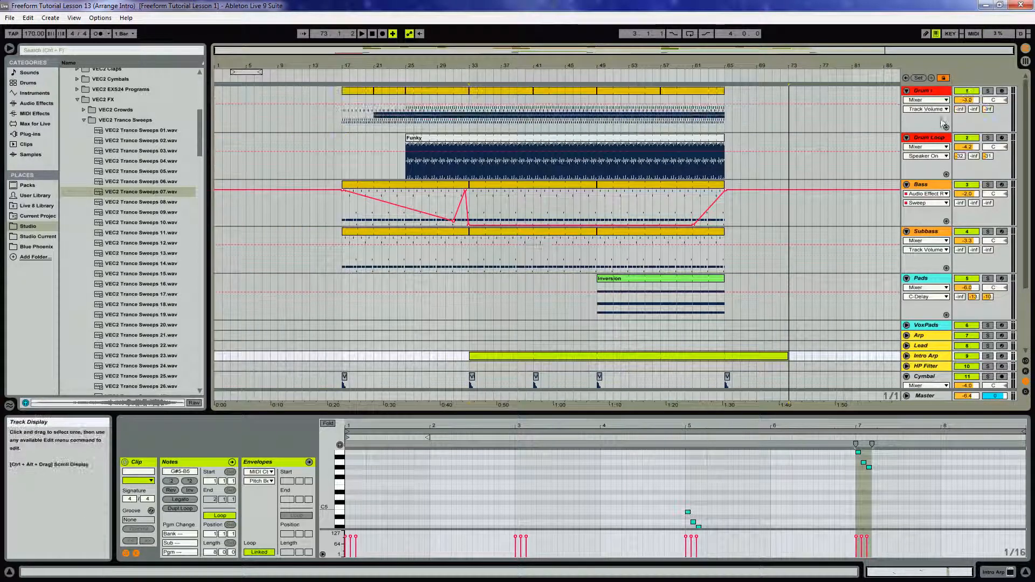
click(907, 138)
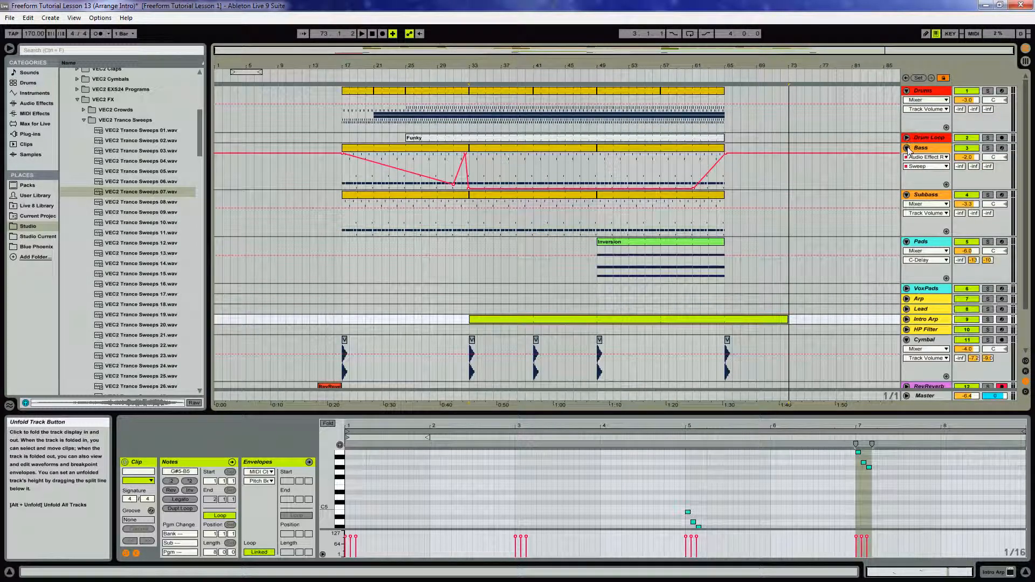
click(906, 149)
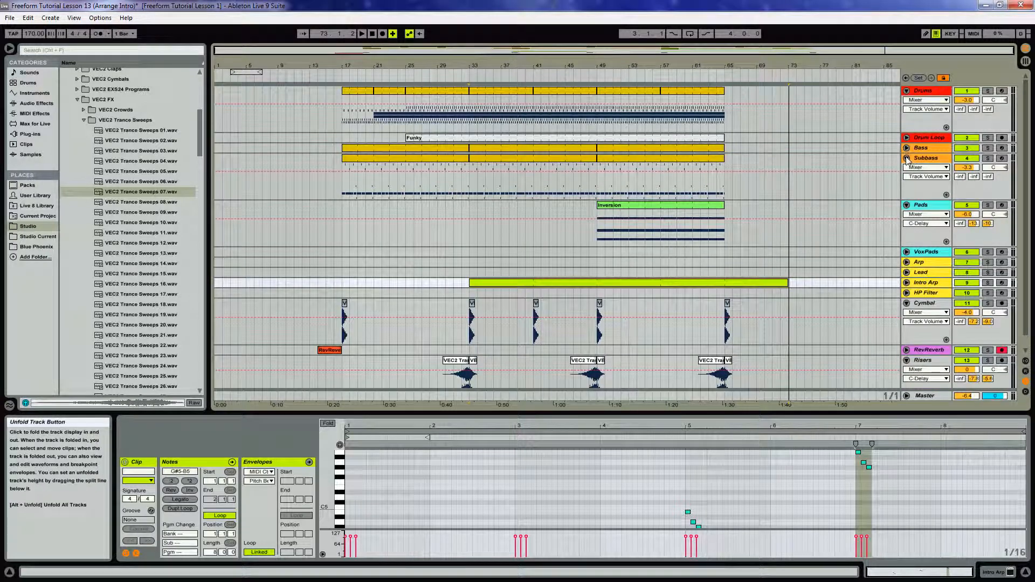
click(907, 159)
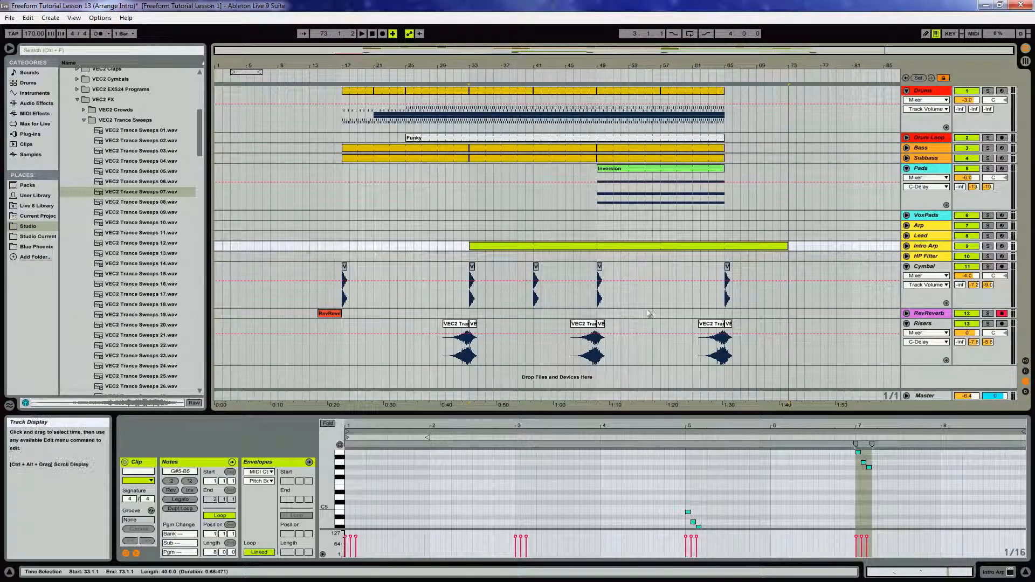